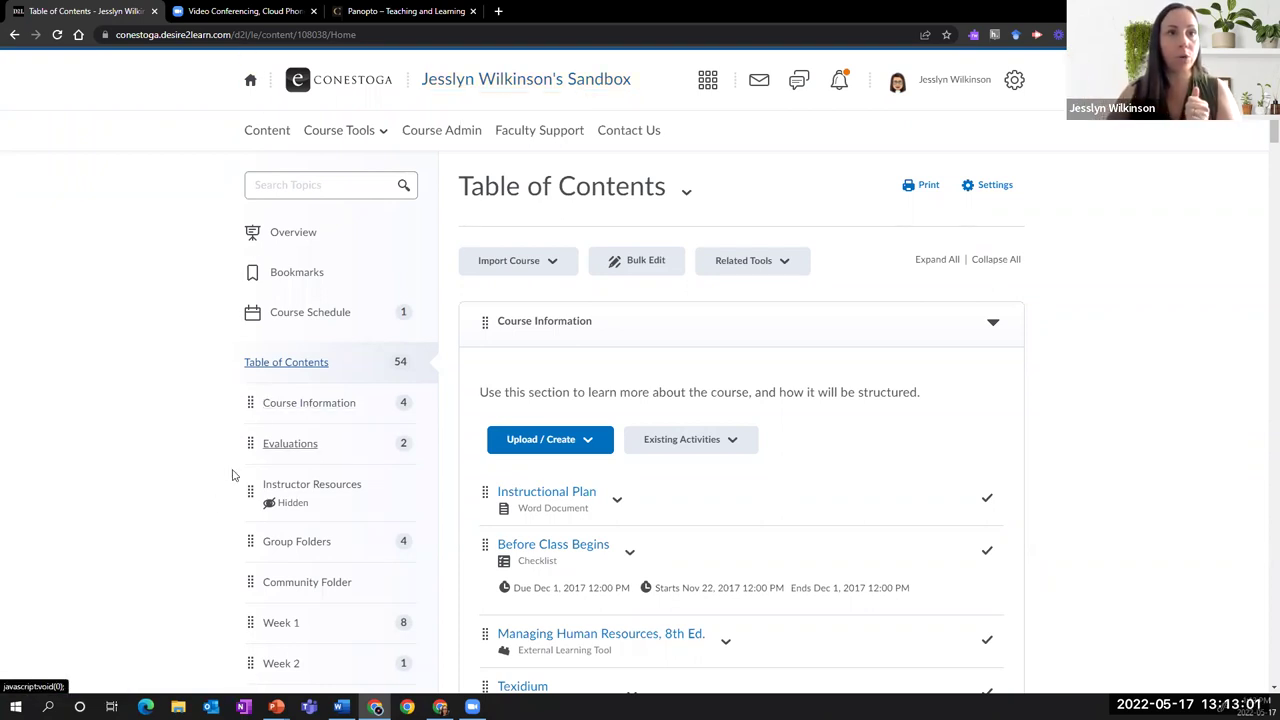
Review the course's table of contents and open the hidden Instructor Resources module
{"action": "scroll", "coordinate": [270, 490], "scroll_direction": "down", "scroll_amount": 1}
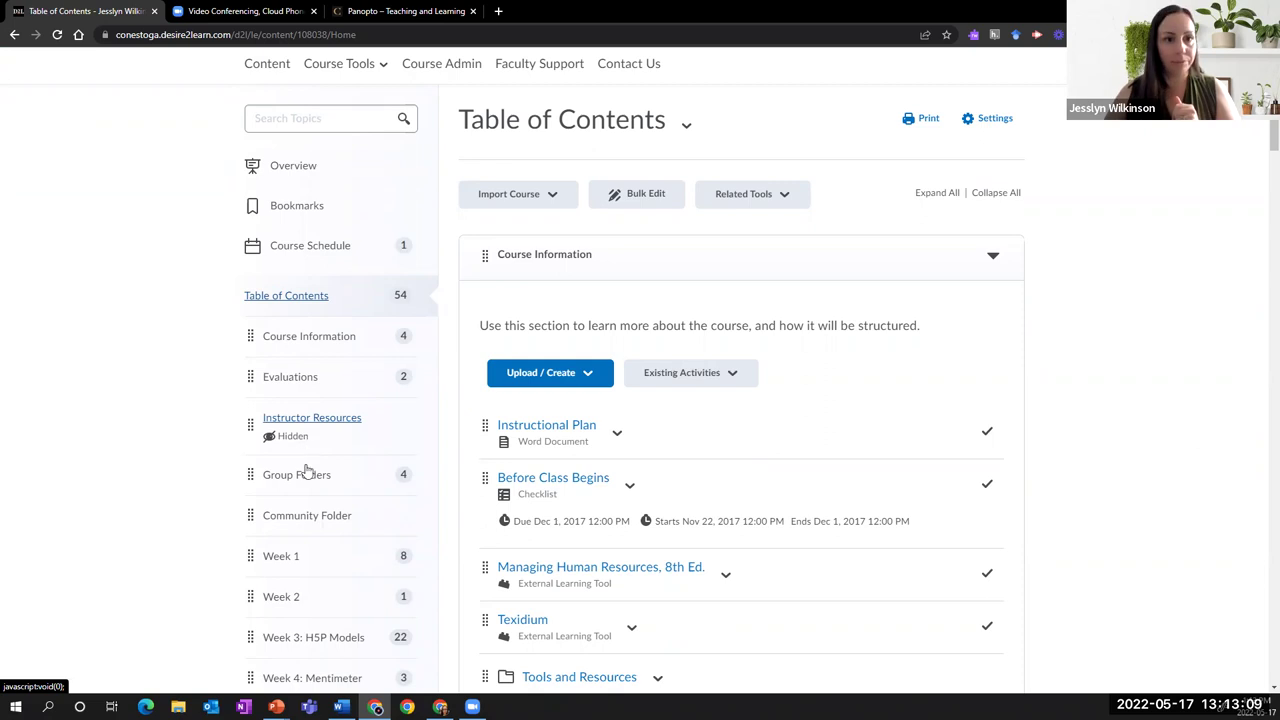
{"action": "scroll", "coordinate": [308, 490], "scroll_direction": "down", "scroll_amount": 3}
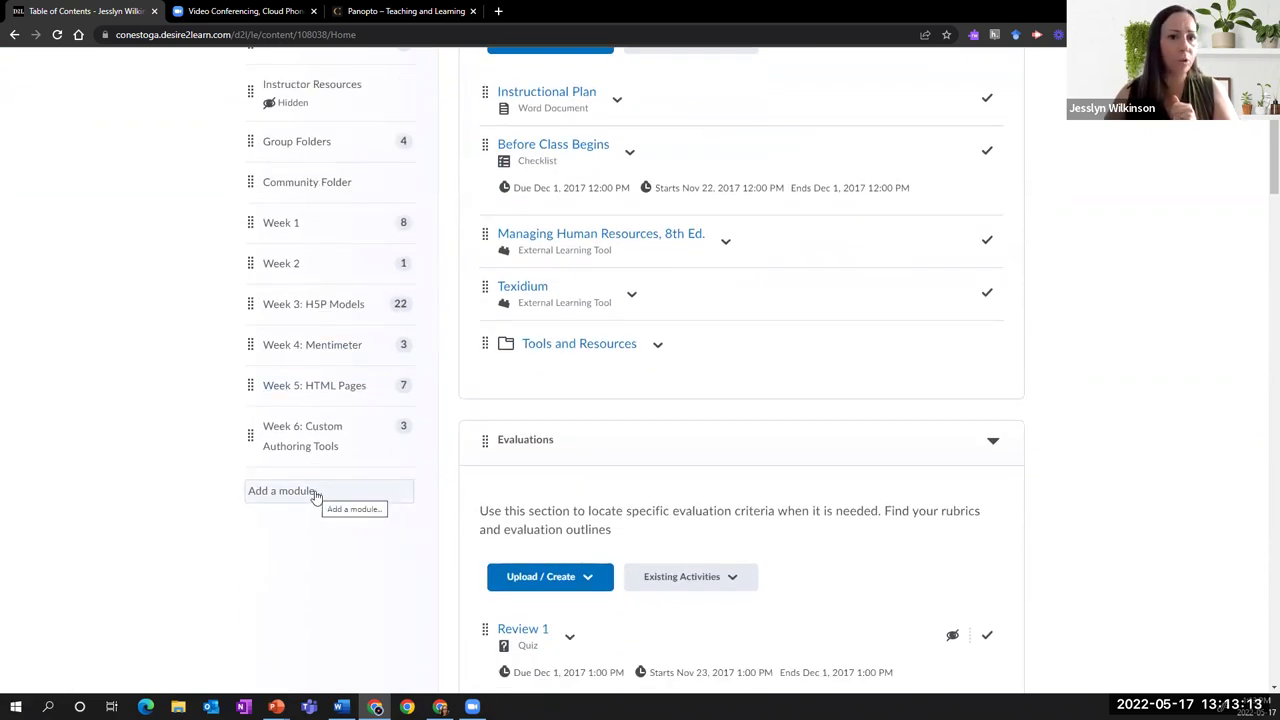
{"action": "scroll", "coordinate": [315, 497], "scroll_direction": "up", "scroll_amount": 4}
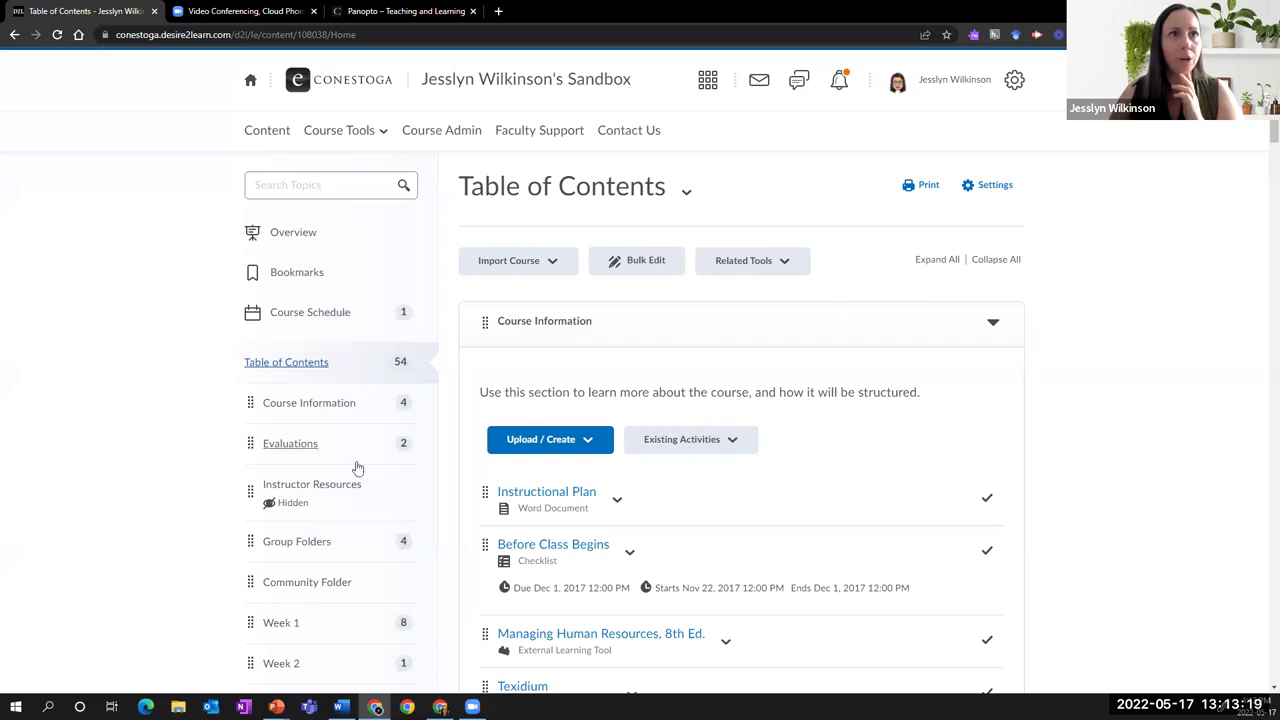
{"action": "left_click", "coordinate": [310, 486]}
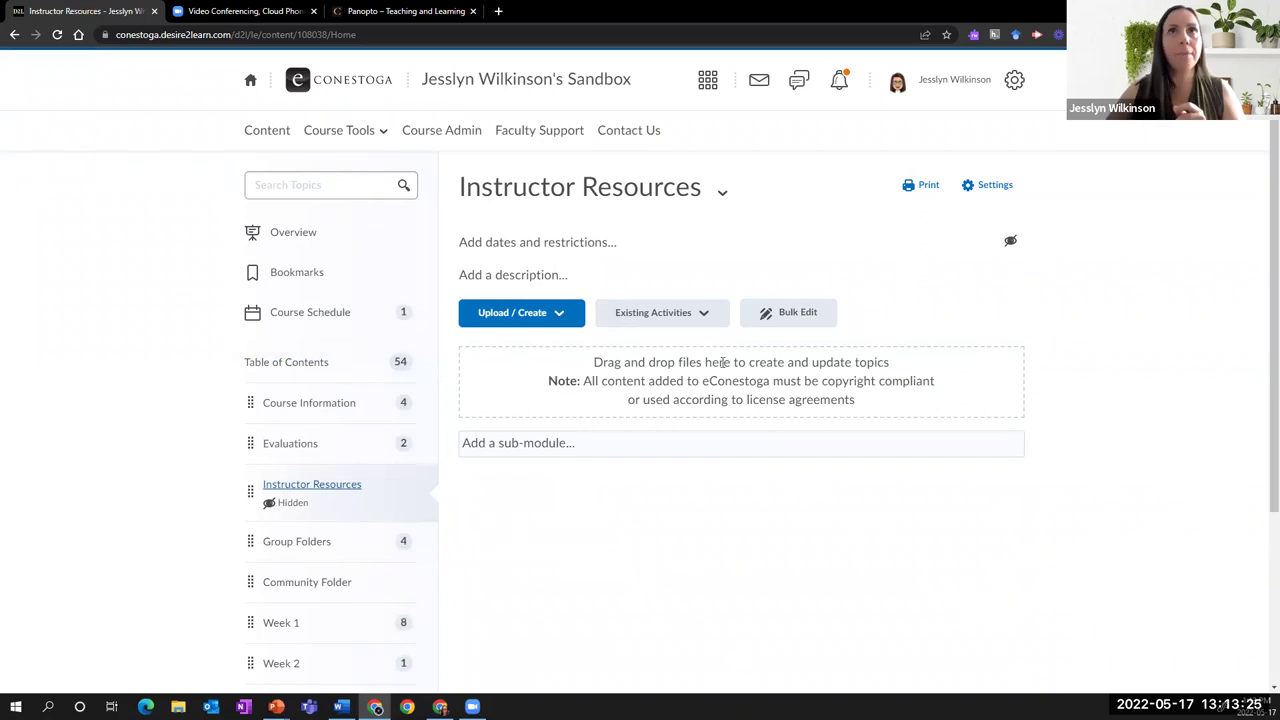
Find the external learning tool with the search term "panopto" and add Panopto Video to the Instructor Resources module
{"action": "left_click", "coordinate": [703, 318]}
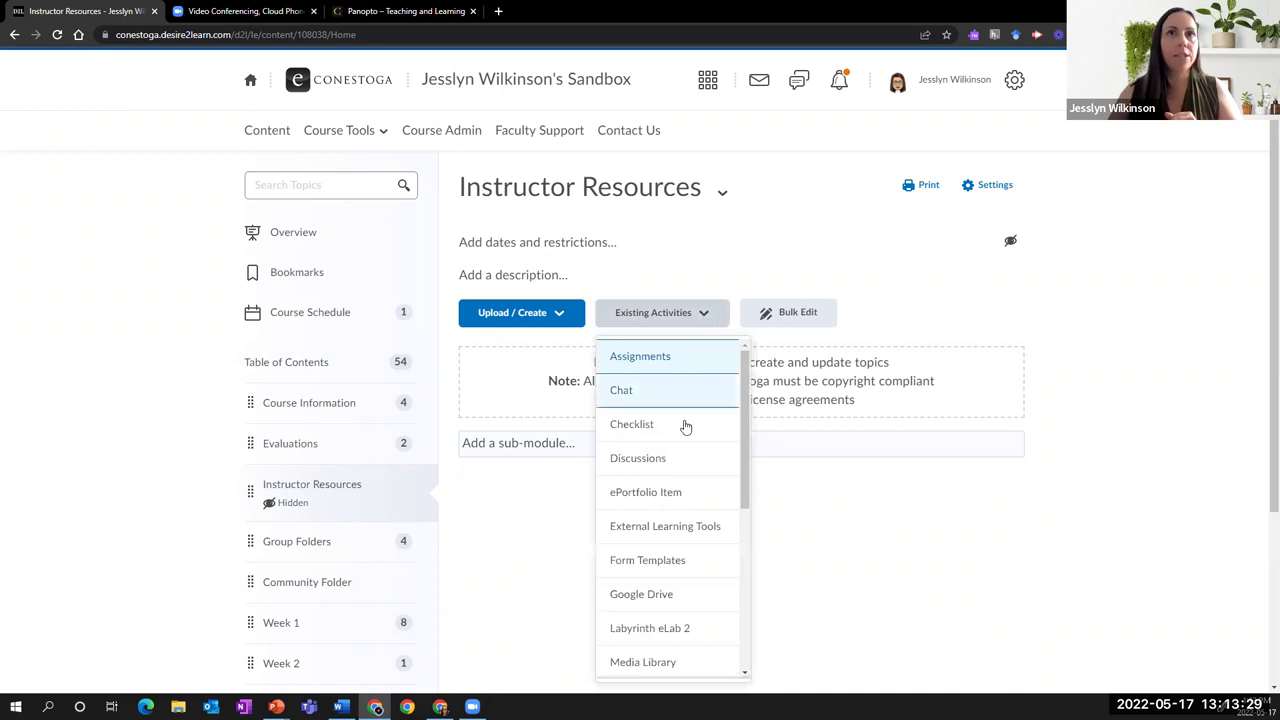
{"action": "left_click", "coordinate": [665, 526]}
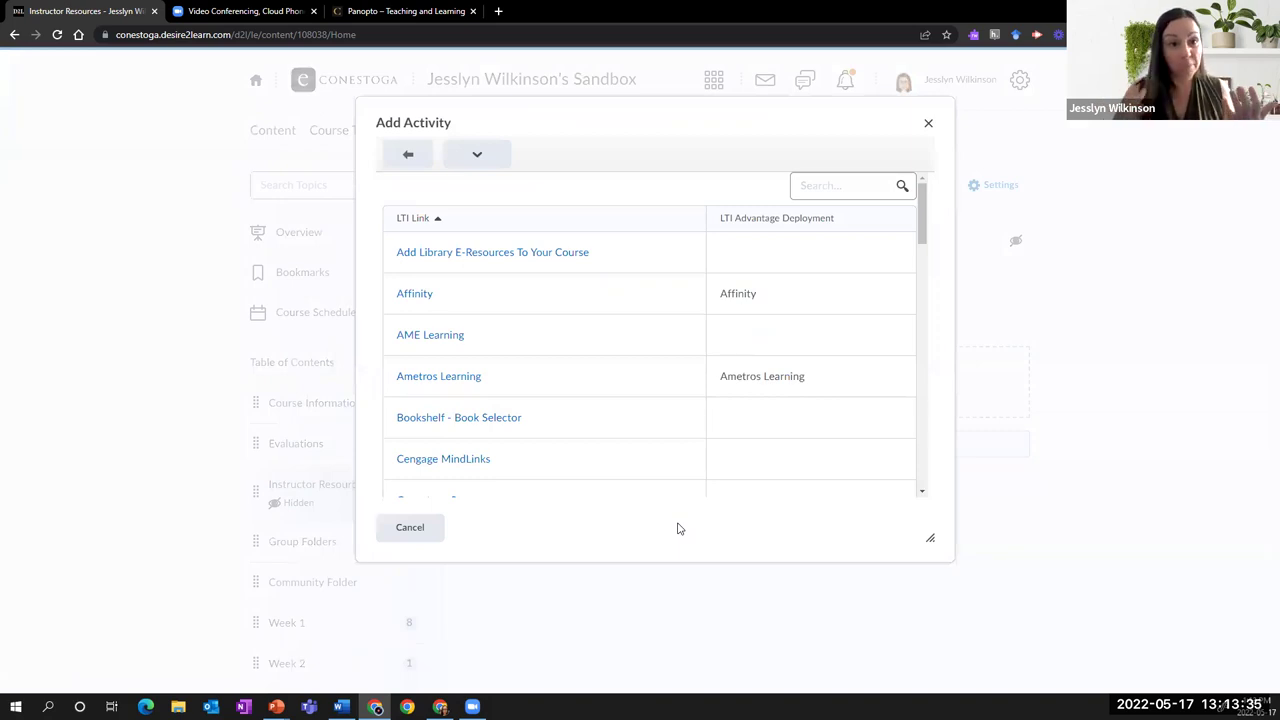
{"action": "left_click", "coordinate": [836, 185]}
{"action": "type", "text": "panopto"}
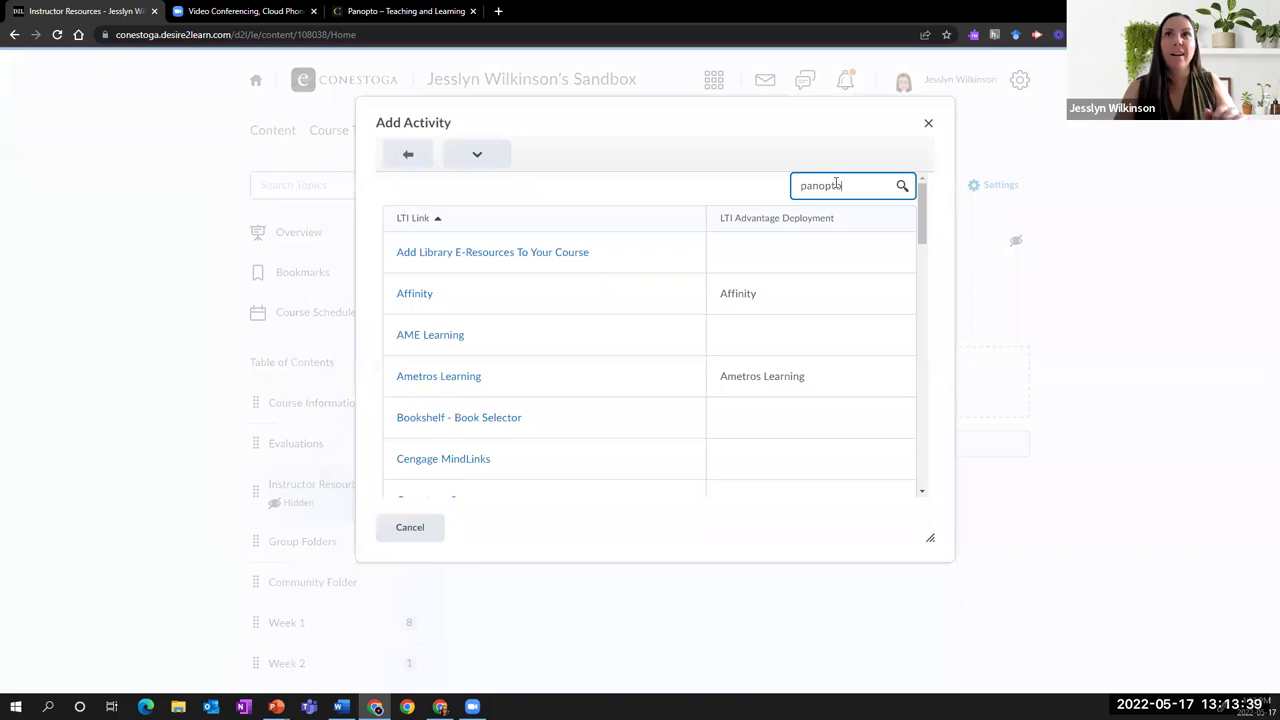
{"action": "key", "text": "Return"}
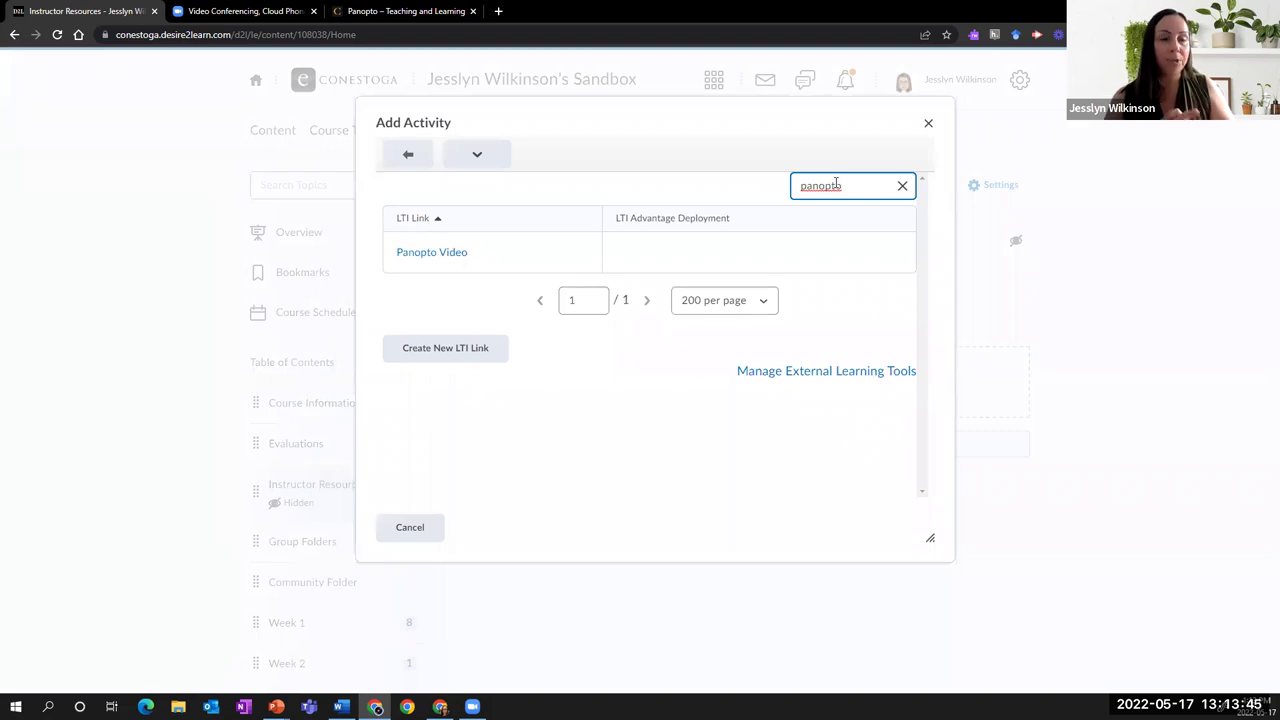
{"action": "left_click", "coordinate": [443, 259]}
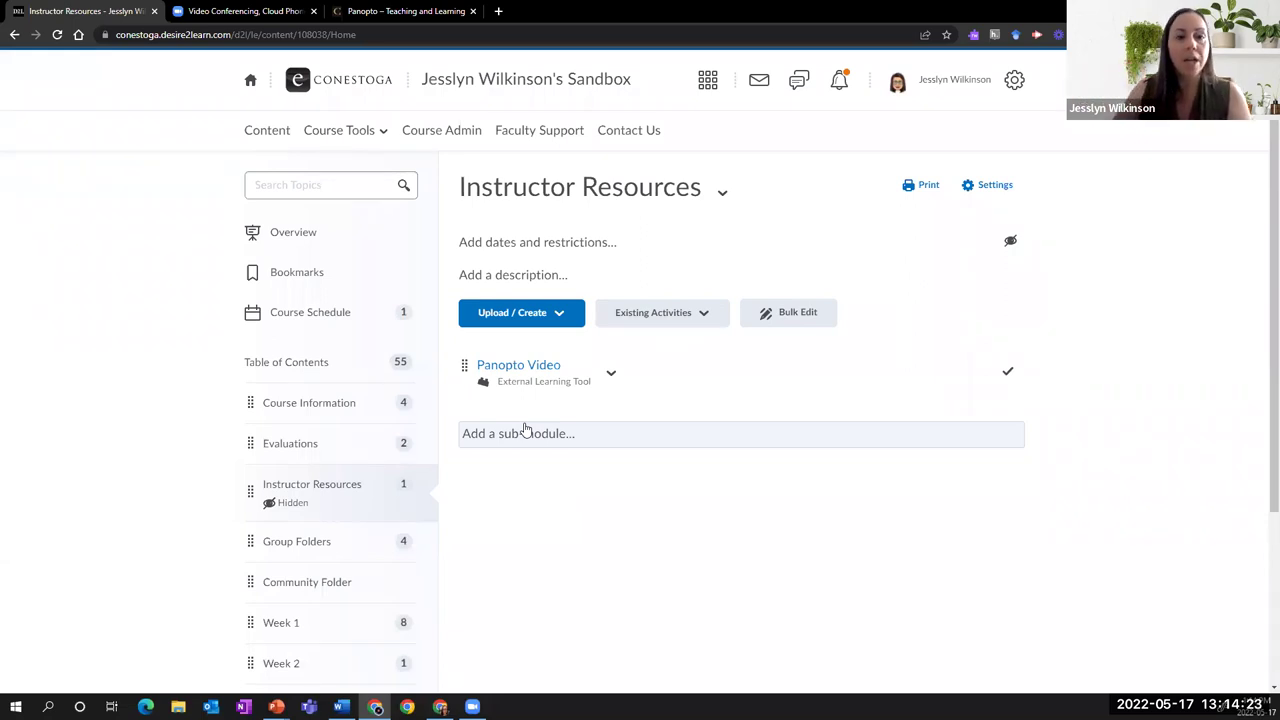
Open the Panopto Video topic and examine its folder search, content creation options and list of available folders
{"action": "left_click", "coordinate": [531, 366]}
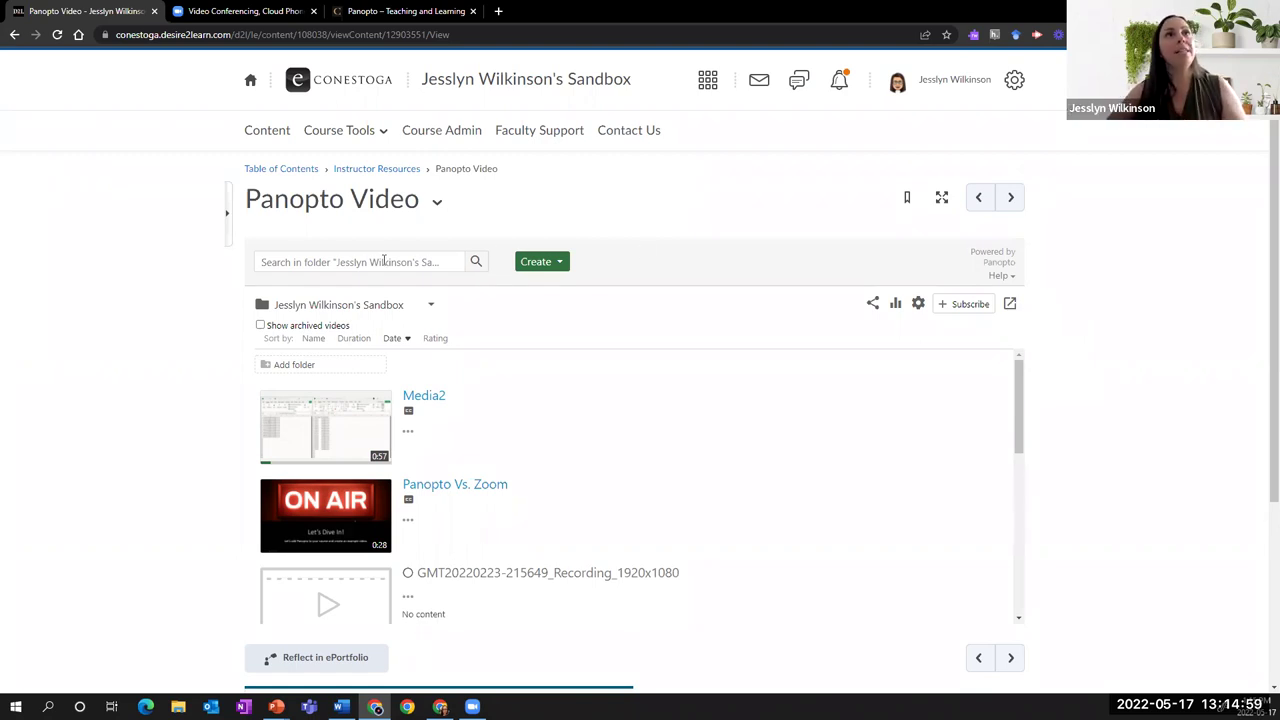
{"action": "left_click", "coordinate": [349, 261]}
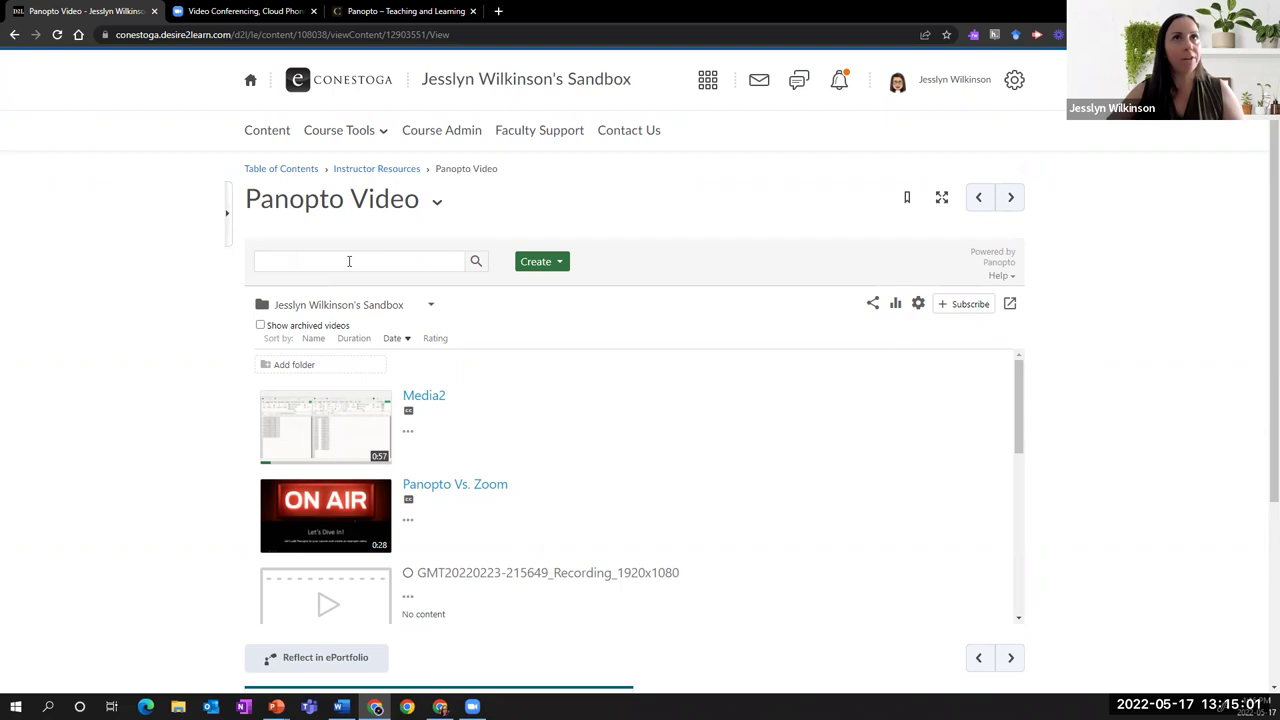
{"action": "left_click", "coordinate": [558, 262]}
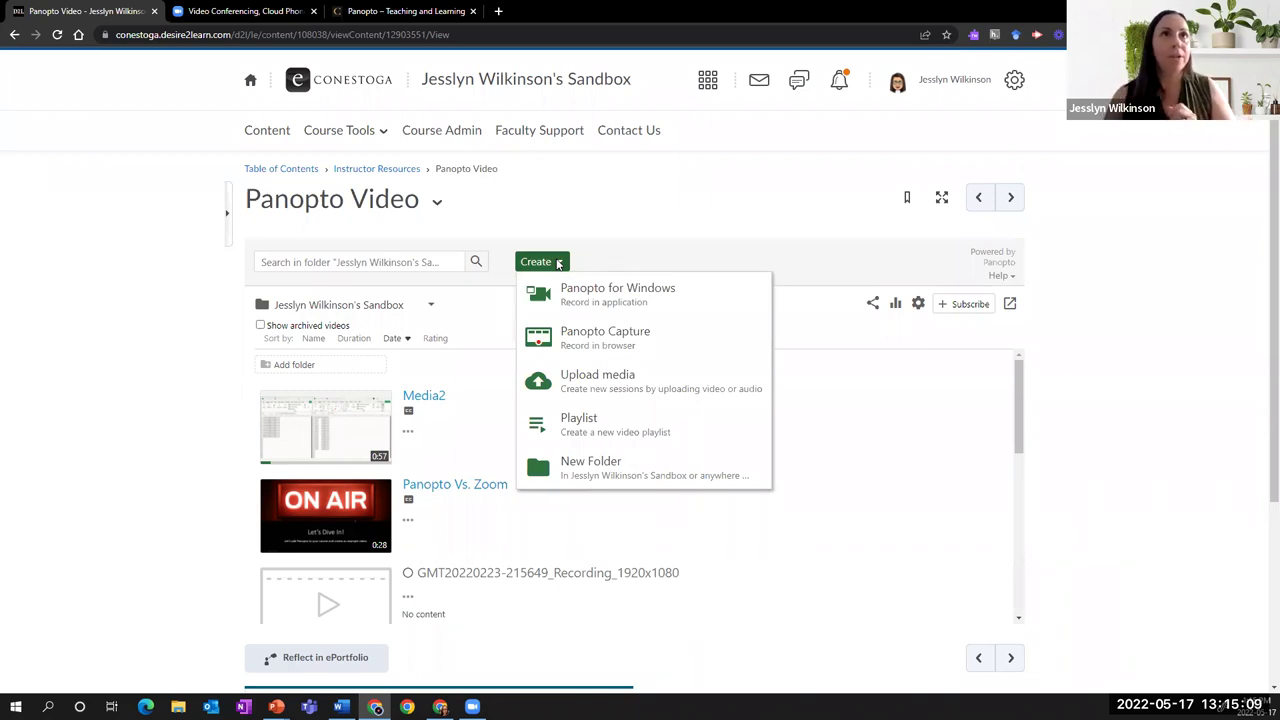
{"action": "left_click", "coordinate": [440, 304]}
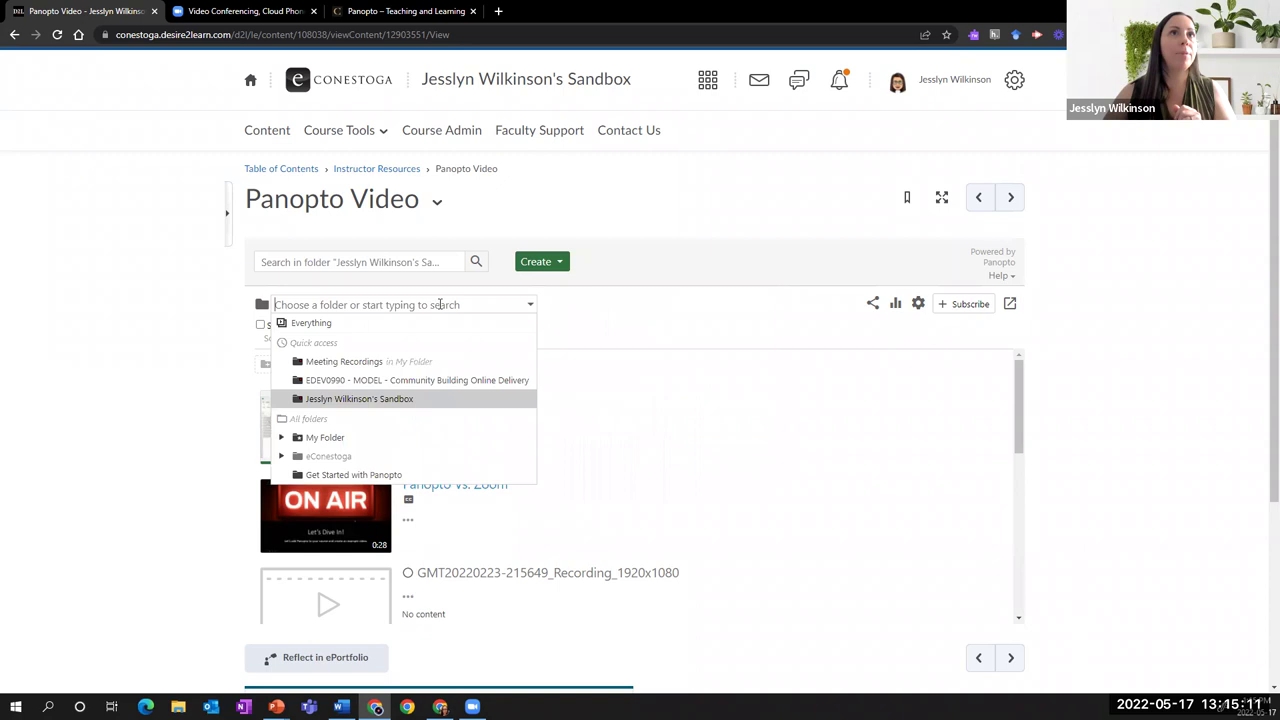
{"action": "left_click", "coordinate": [588, 318]}
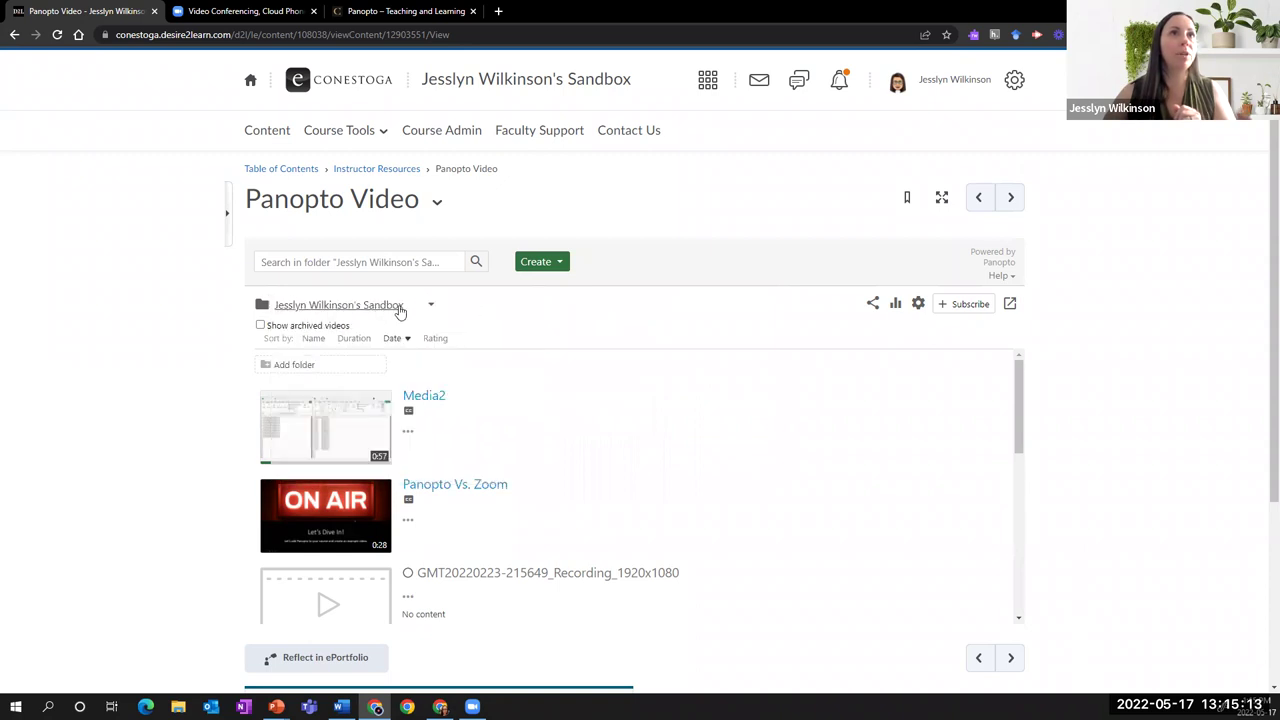
{"action": "left_click", "coordinate": [430, 304]}
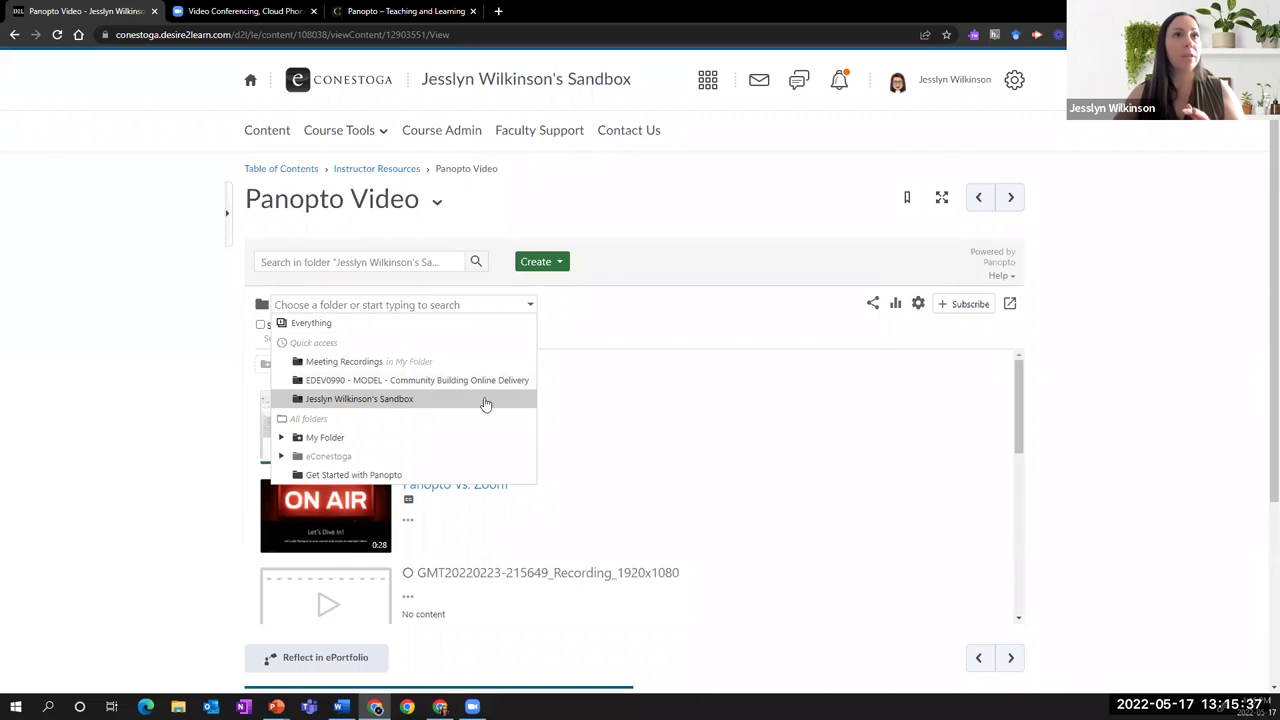
{"action": "left_click", "coordinate": [592, 344]}
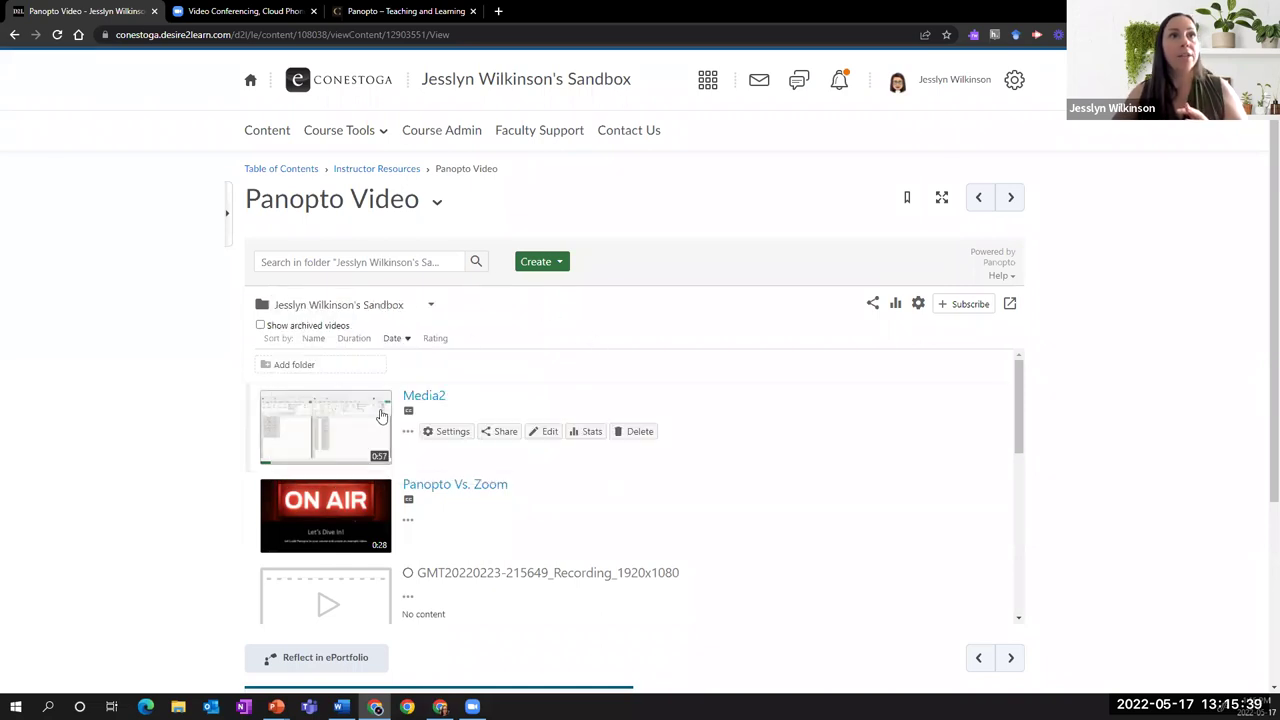
{"action": "left_click", "coordinate": [557, 264]}
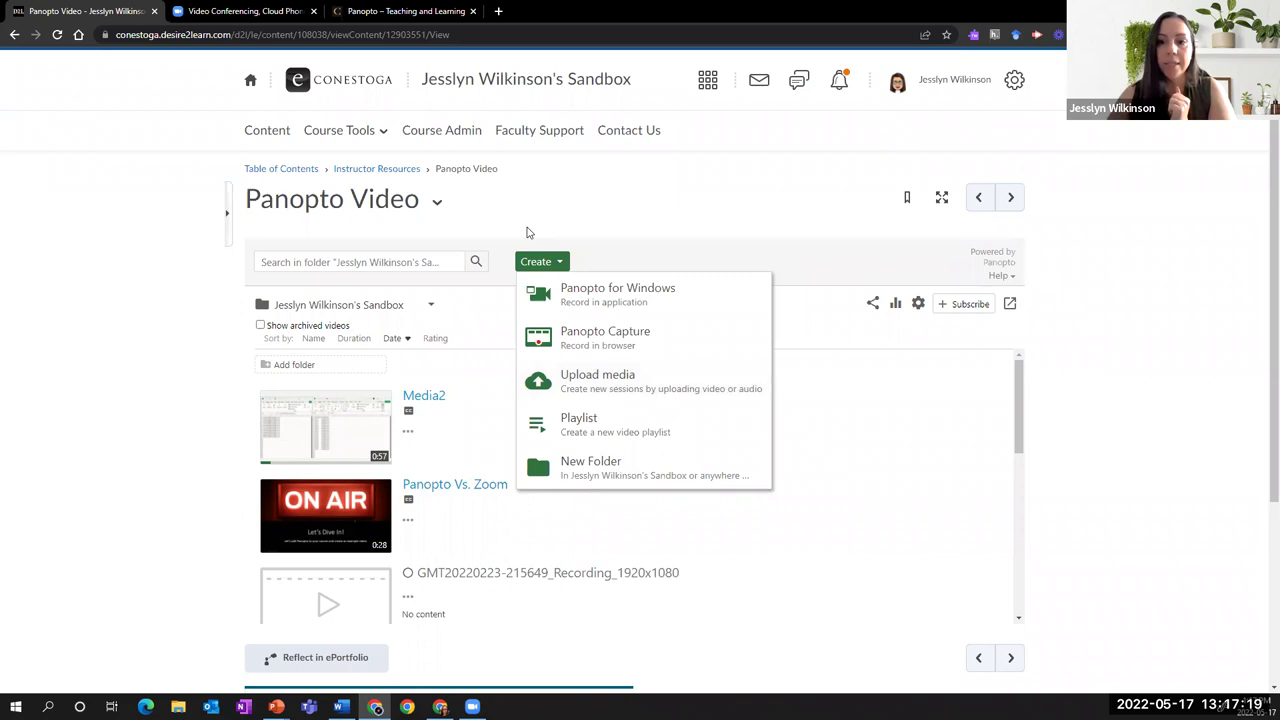
Return to the Instructor Resources module through the table of contents, check its existing activity types, and reopen Panopto Video
{"action": "left_click", "coordinate": [309, 172]}
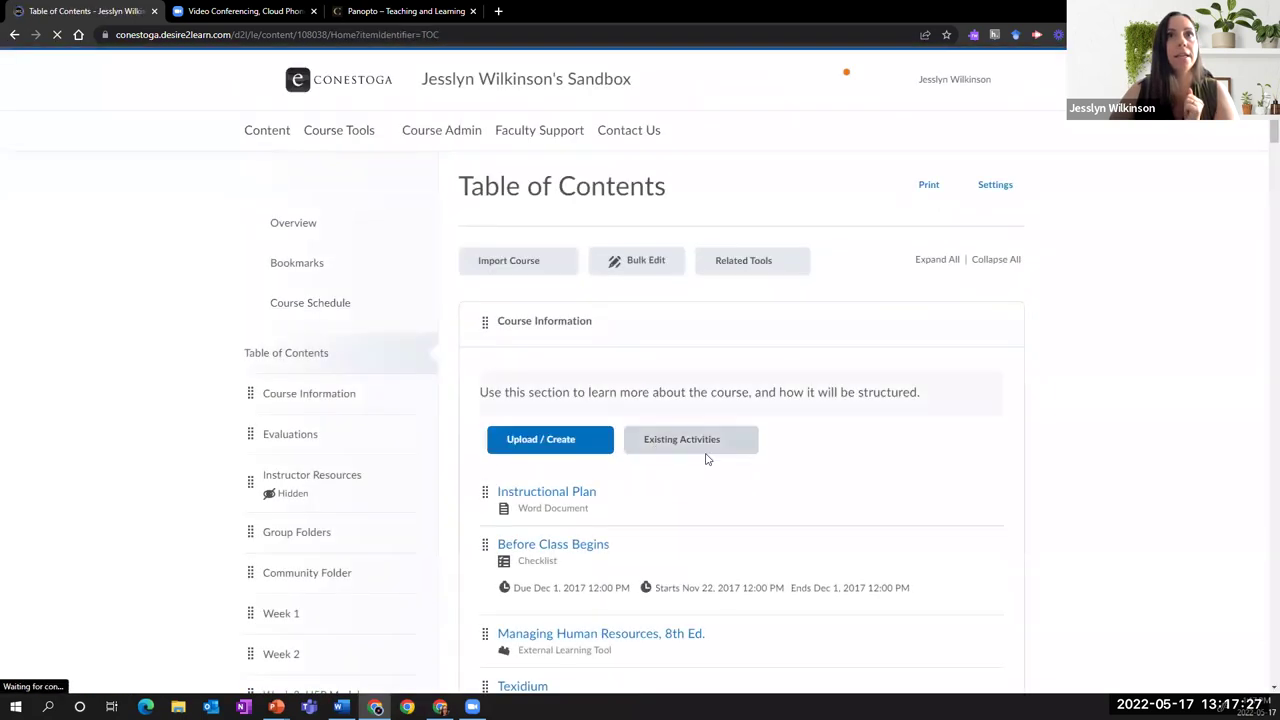
{"action": "left_click", "coordinate": [366, 487]}
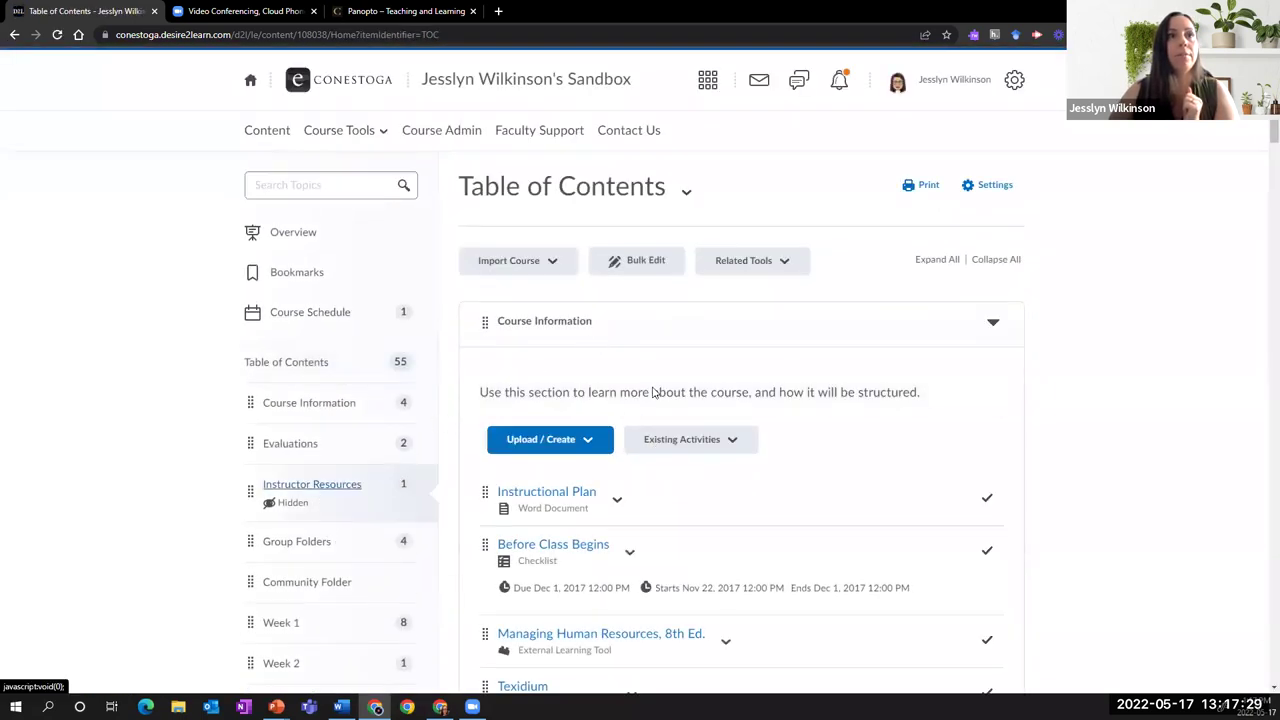
{"action": "left_click", "coordinate": [690, 316]}
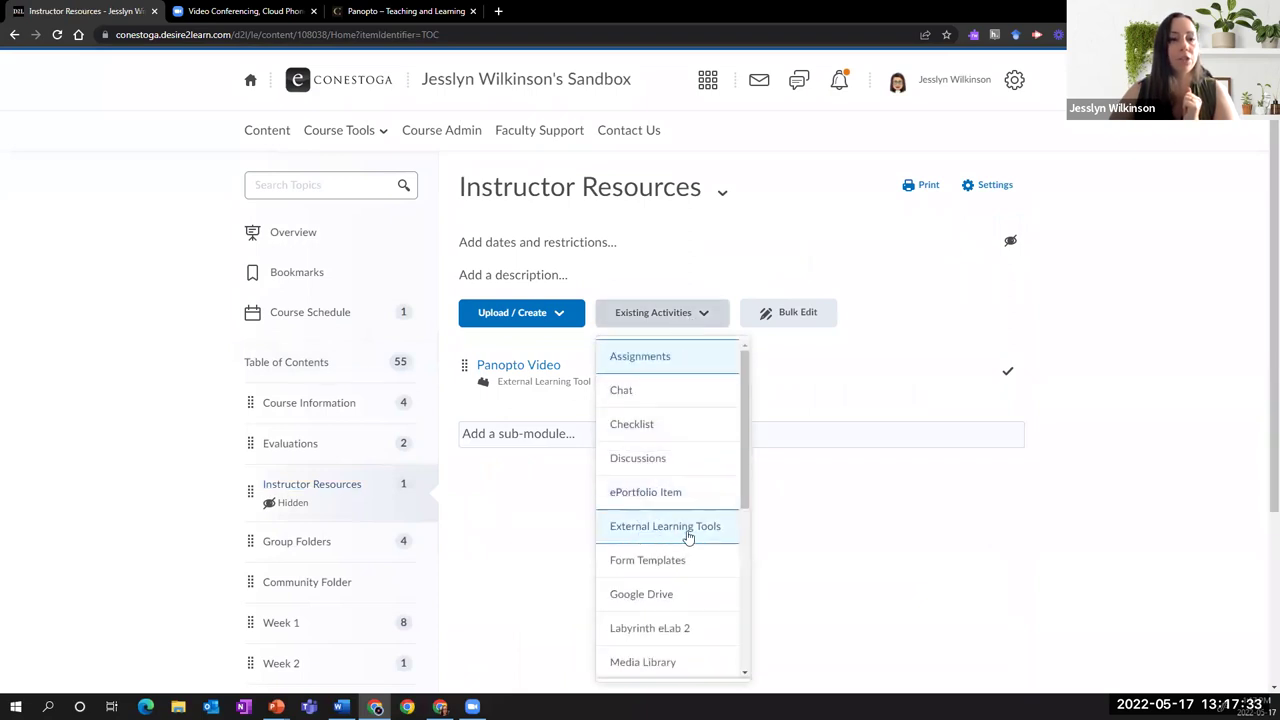
{"action": "left_click", "coordinate": [543, 366]}
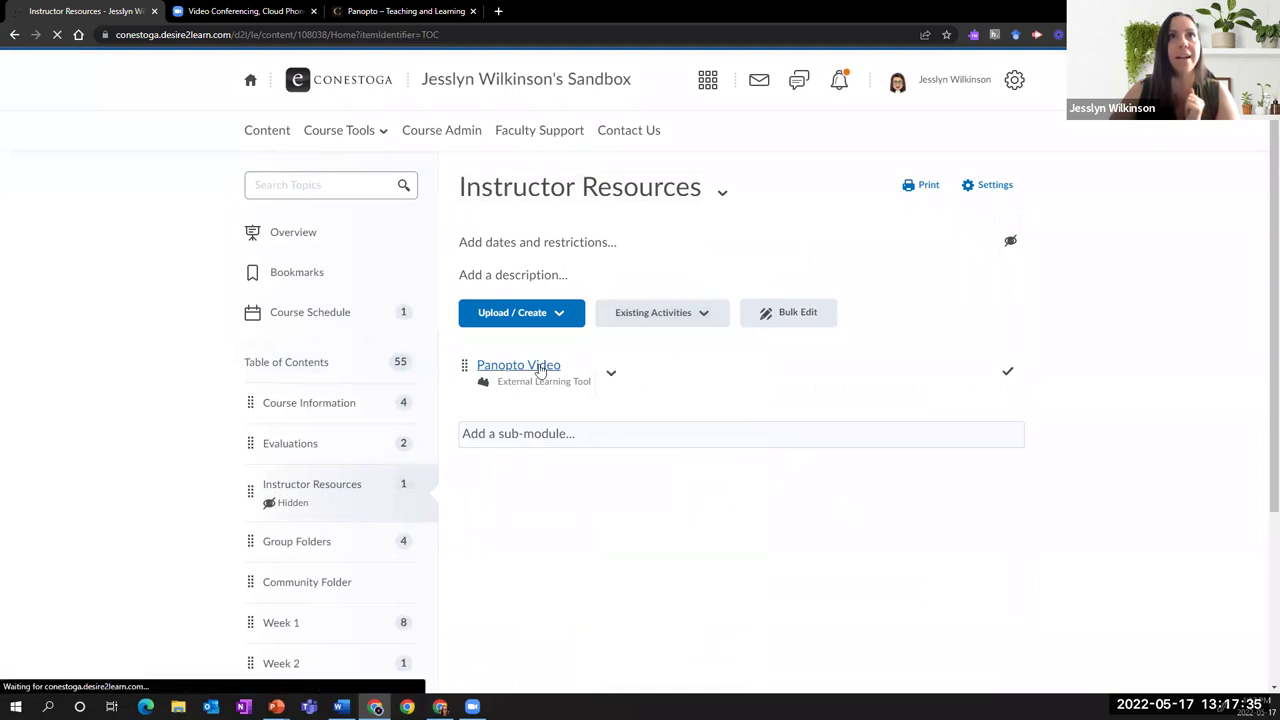
{"action": "left_click", "coordinate": [545, 370]}
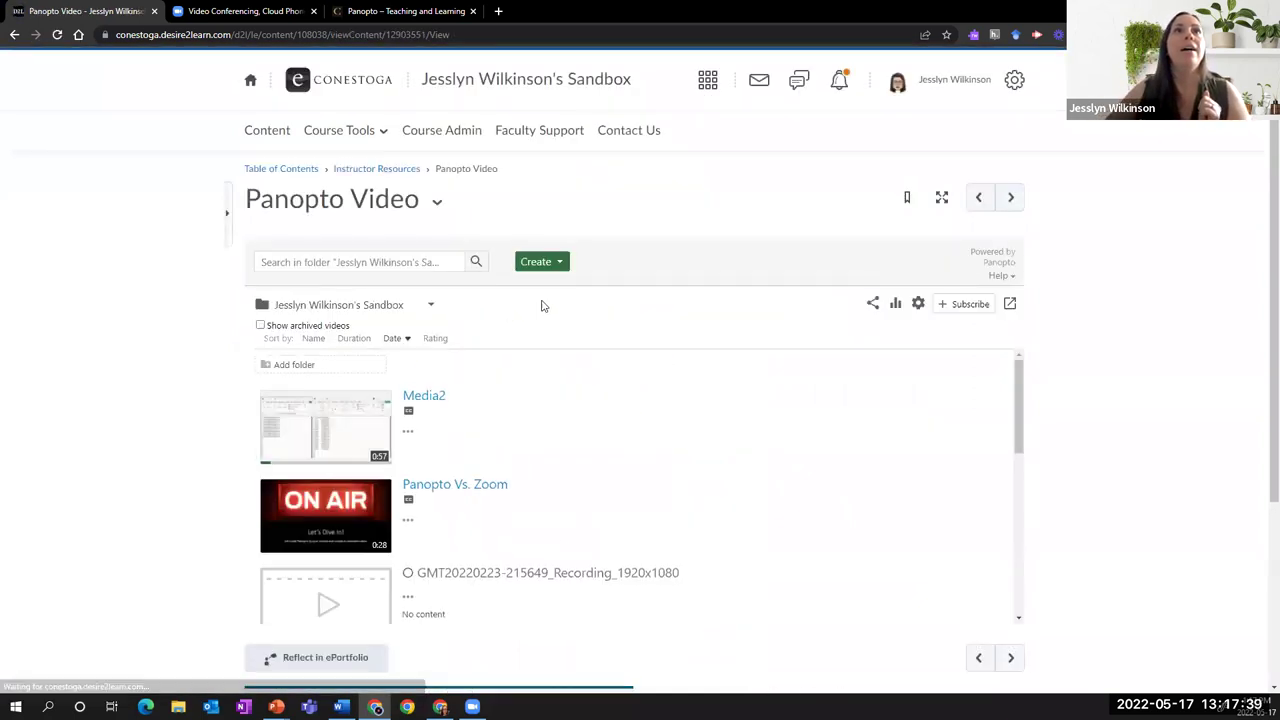
Launch Panopto Capture for recording in the browser and add the webcam as the video source
{"action": "left_click", "coordinate": [562, 262]}
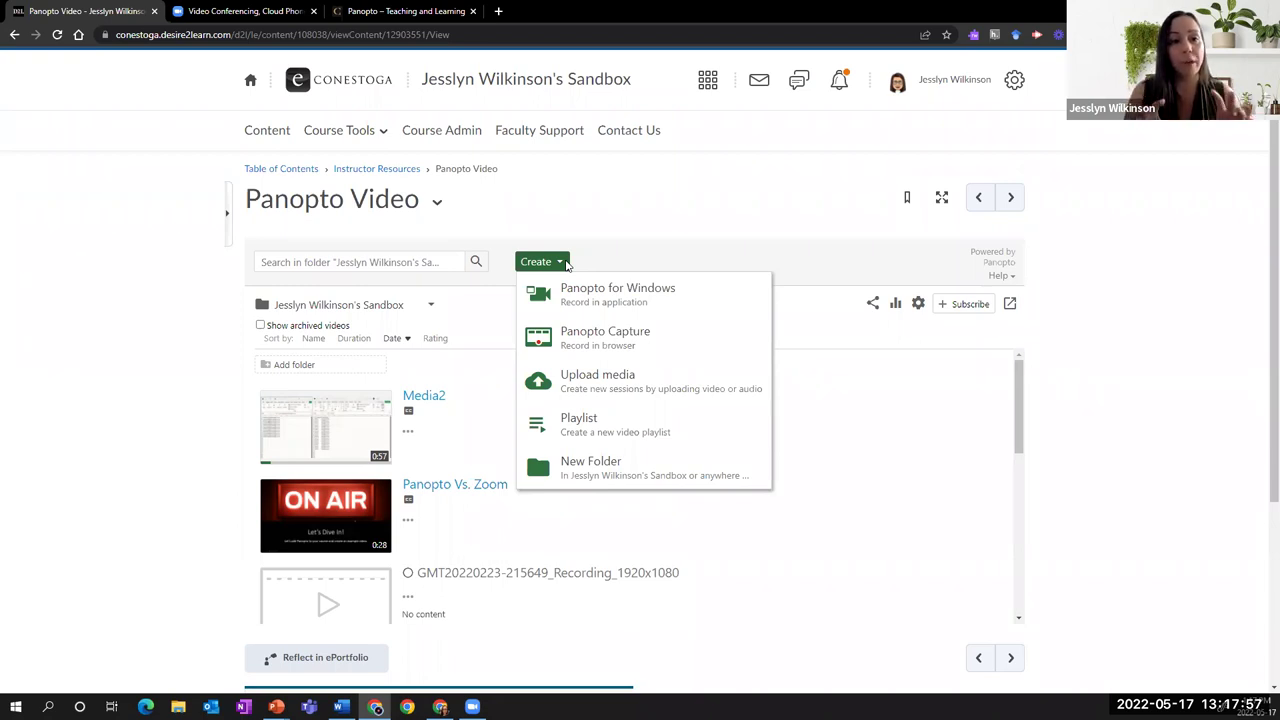
{"action": "left_click", "coordinate": [596, 339]}
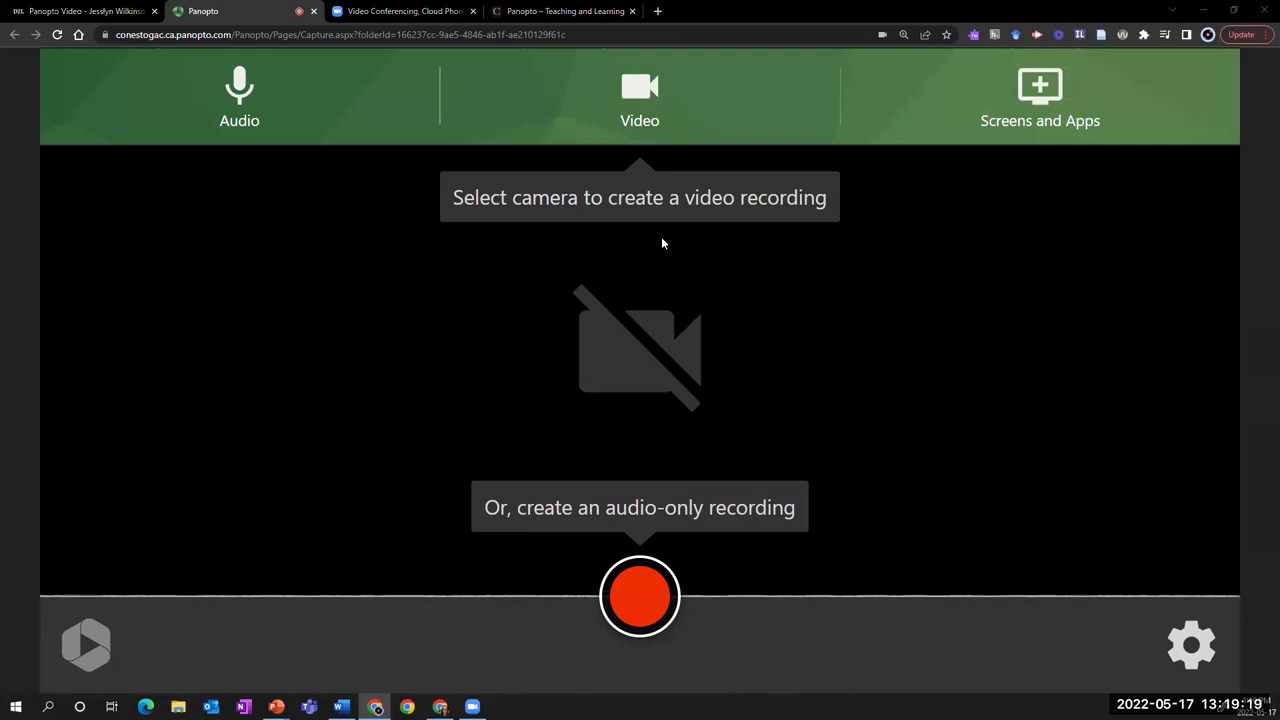
{"action": "left_click", "coordinate": [654, 121]}
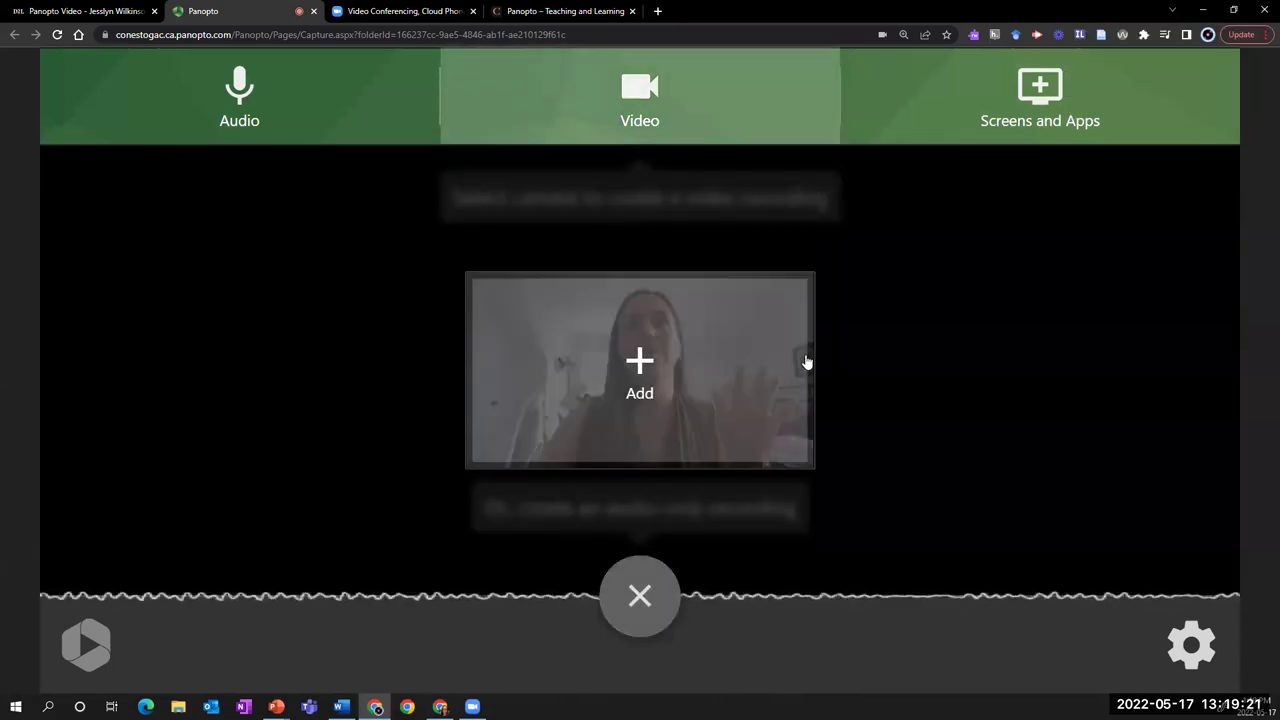
{"action": "left_click", "coordinate": [706, 386]}
{"action": "left_click", "coordinate": [675, 383]}
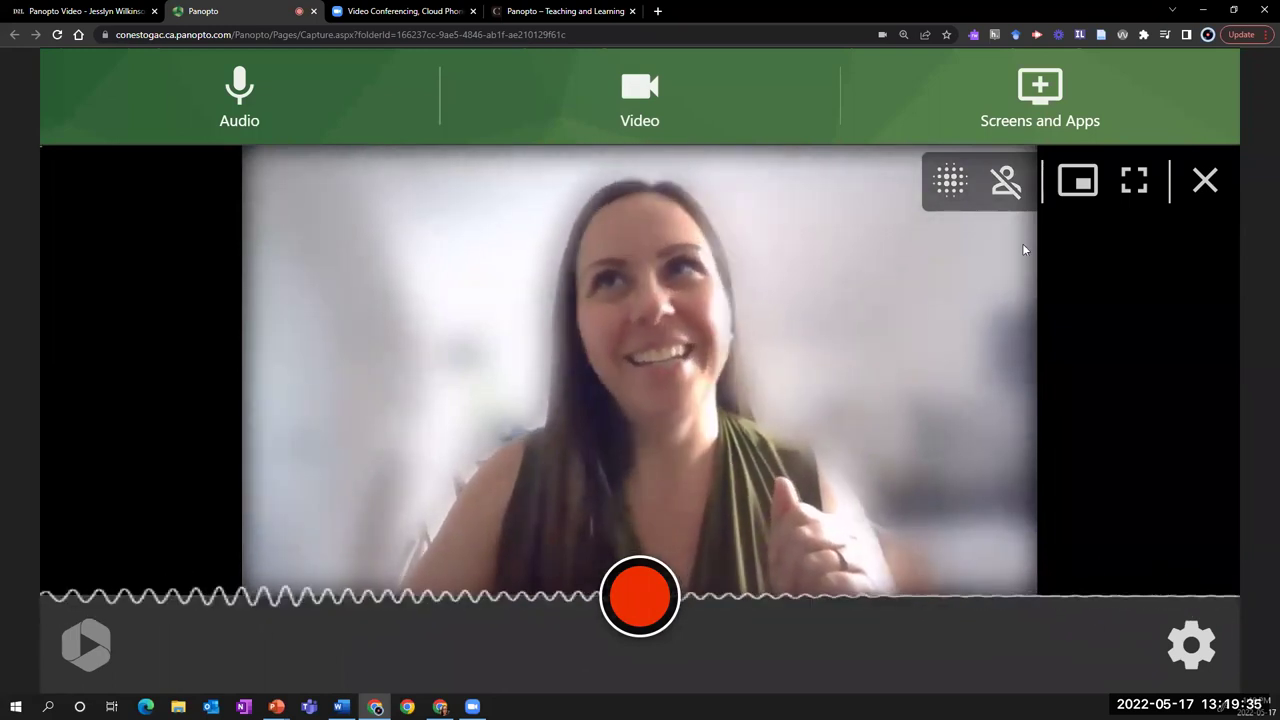
Try the webcam's background options, ending on blur, and cycle Smart Camera to its single-person mode
{"action": "left_click", "coordinate": [952, 182]}
{"action": "left_click", "coordinate": [952, 182]}
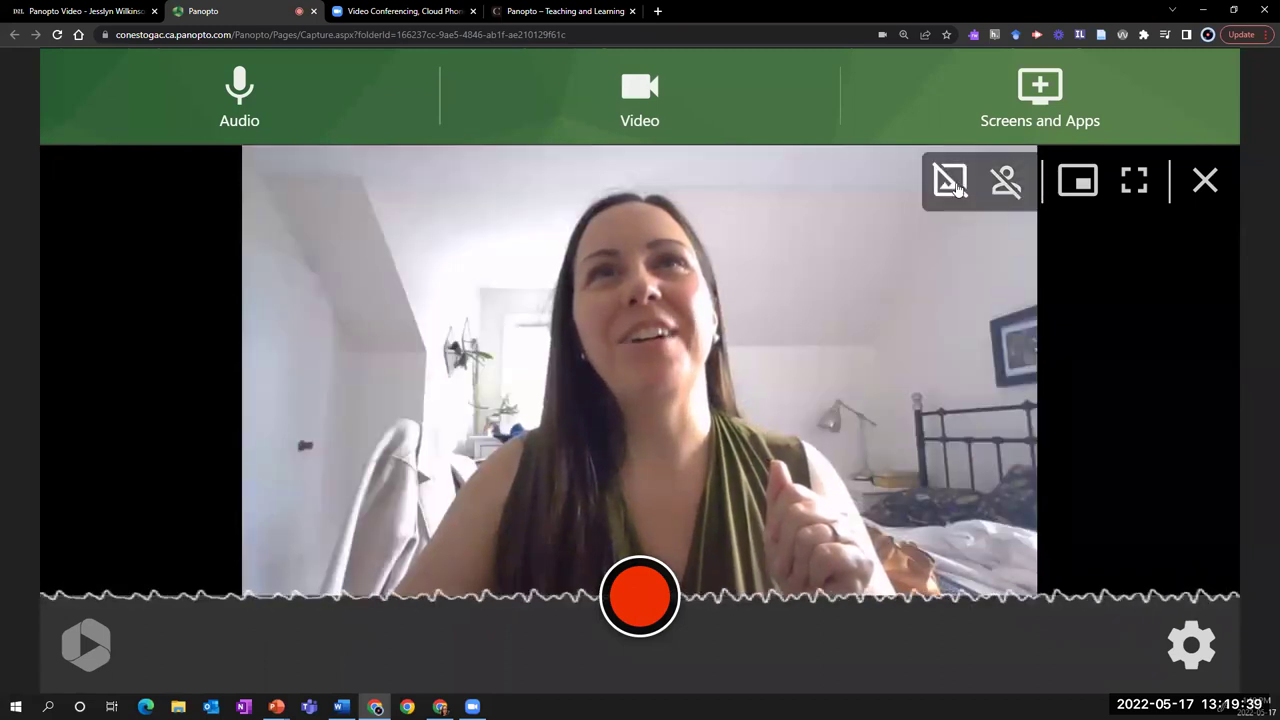
{"action": "left_click", "coordinate": [952, 182]}
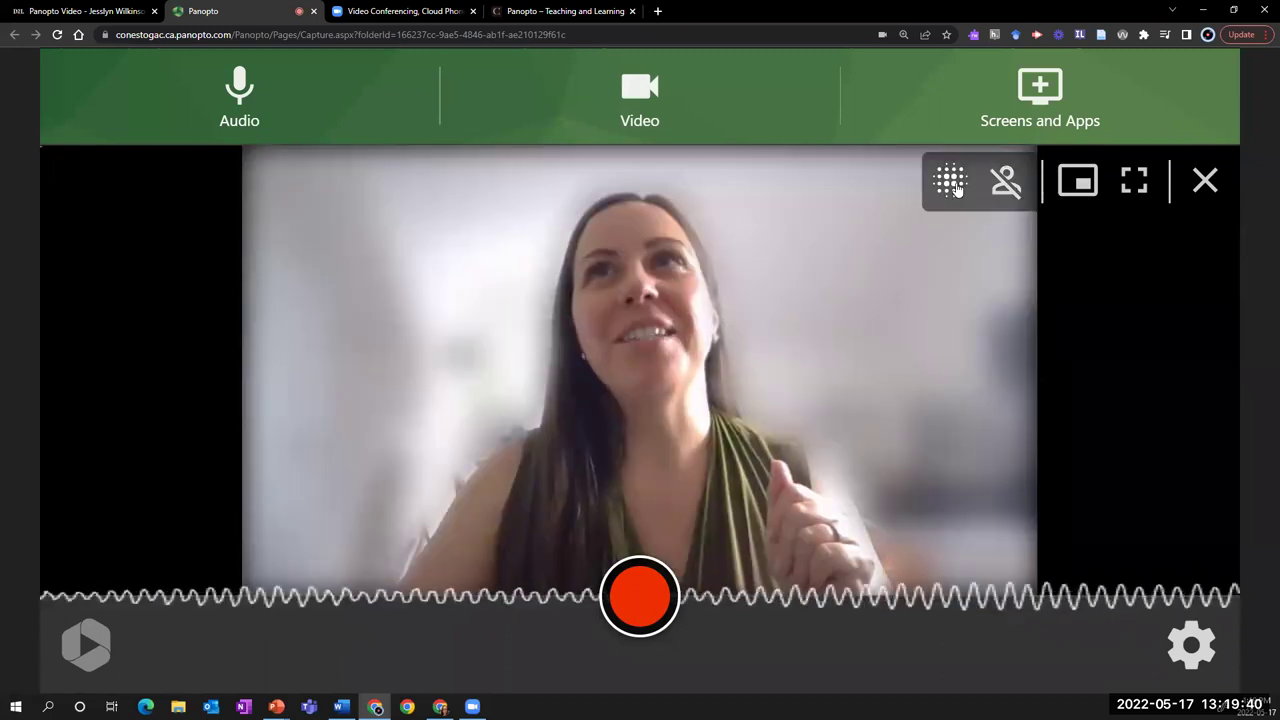
{"action": "left_click", "coordinate": [1014, 188]}
{"action": "left_click", "coordinate": [1014, 188]}
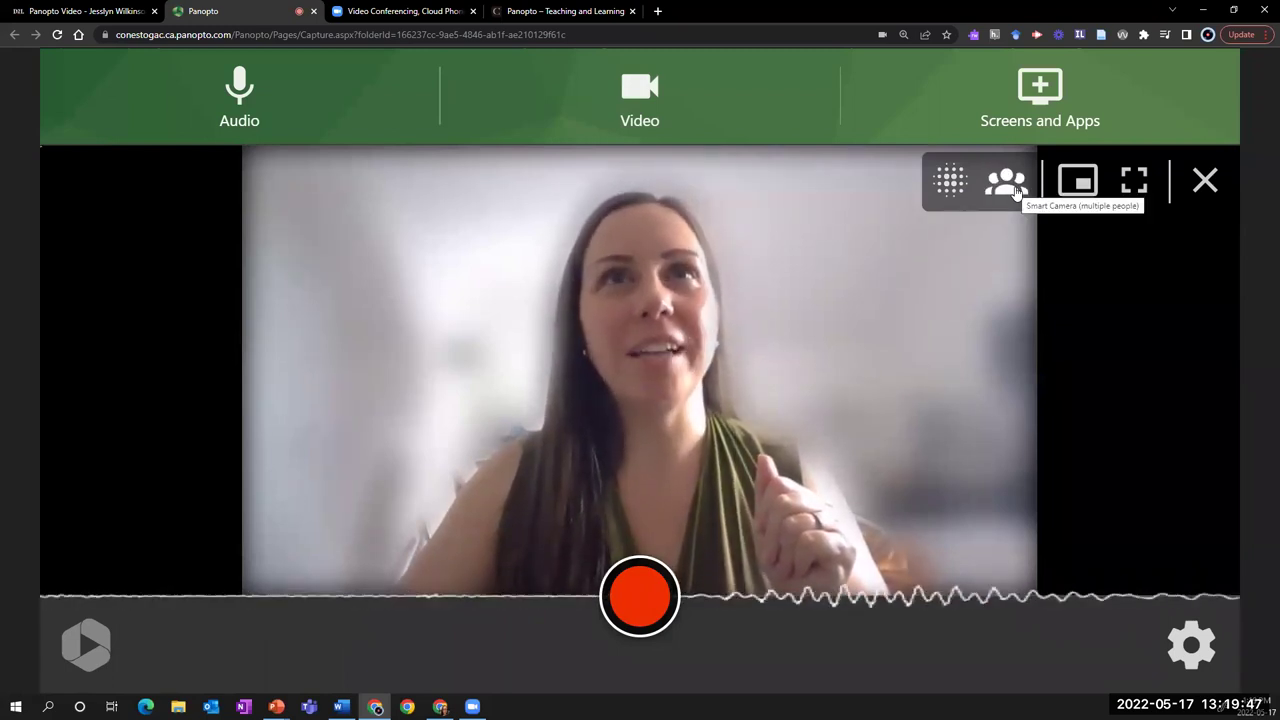
{"action": "left_click", "coordinate": [1014, 188]}
{"action": "left_click", "coordinate": [1014, 188]}
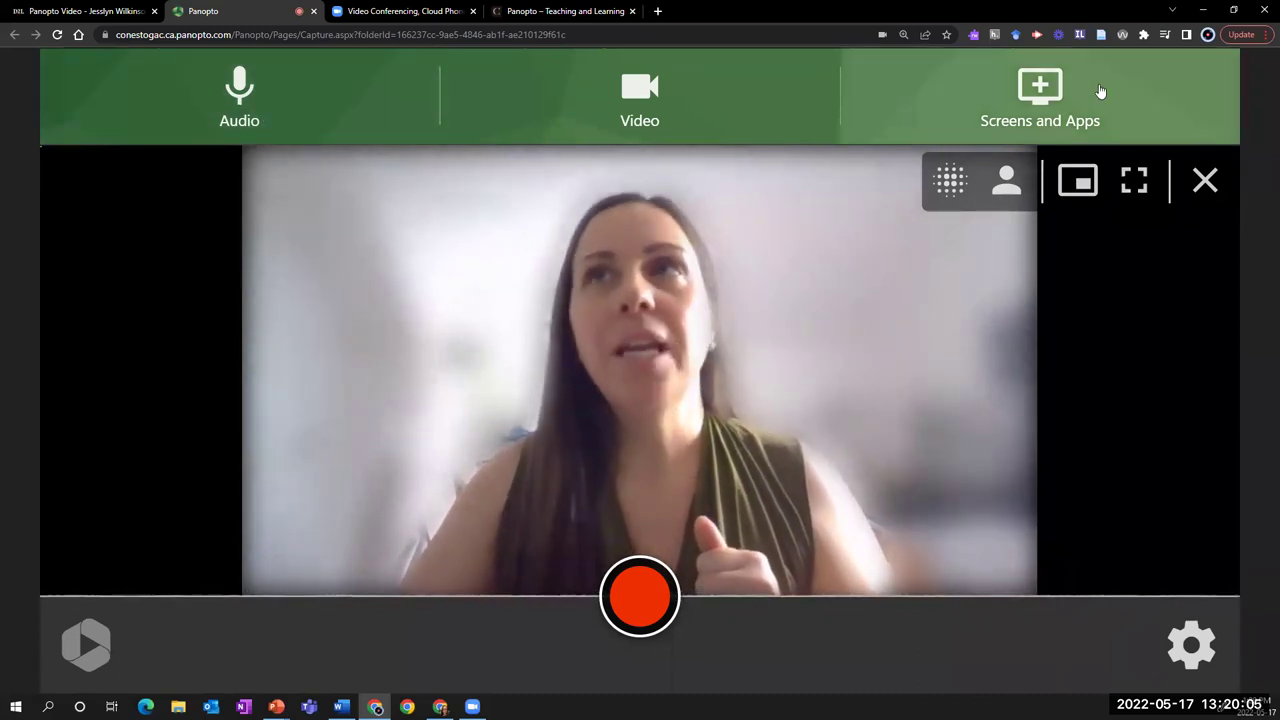
Add the PowerPoint Slide Show window as a shared screen source and return to the capture page
{"action": "left_click", "coordinate": [1040, 95]}
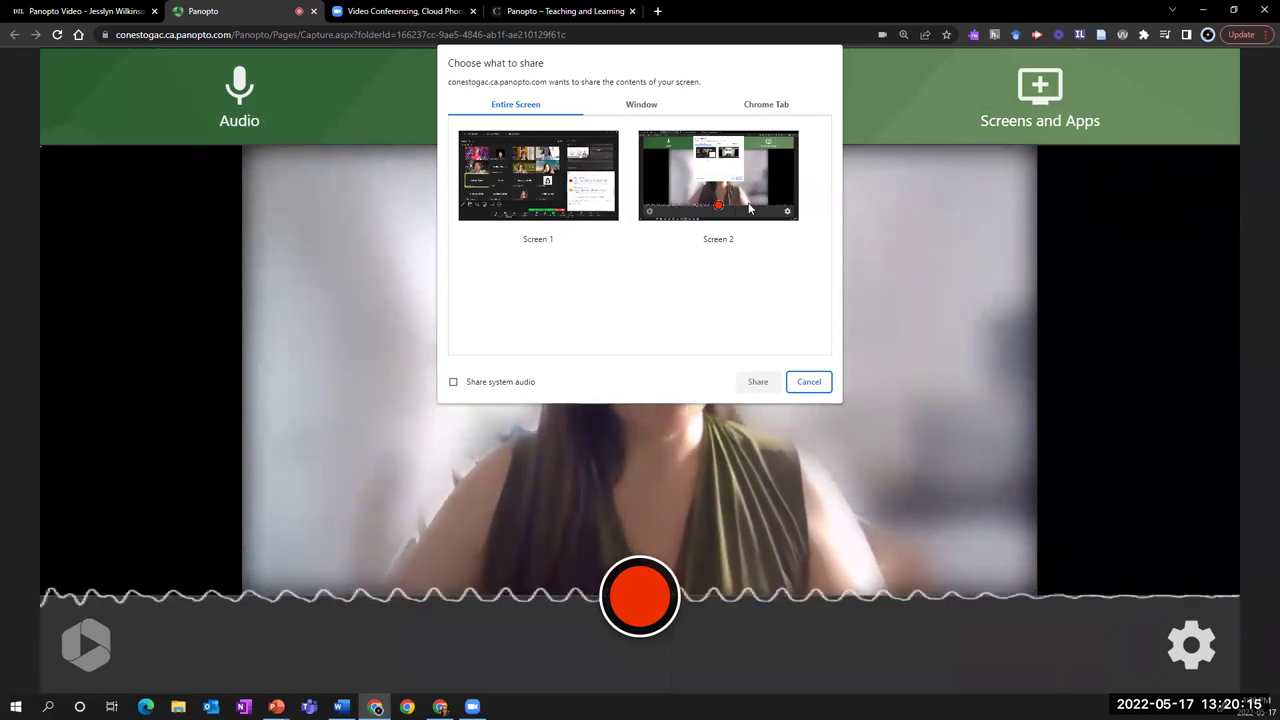
{"action": "left_click", "coordinate": [633, 106]}
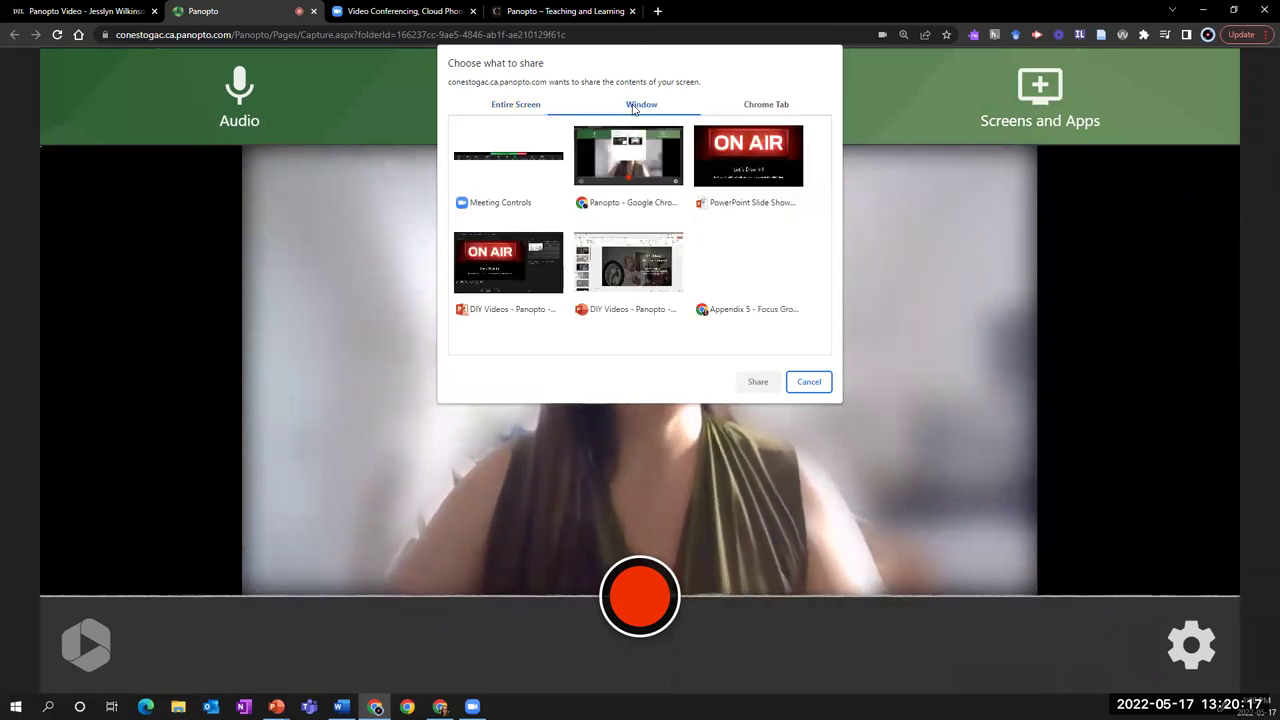
{"action": "left_click", "coordinate": [754, 172]}
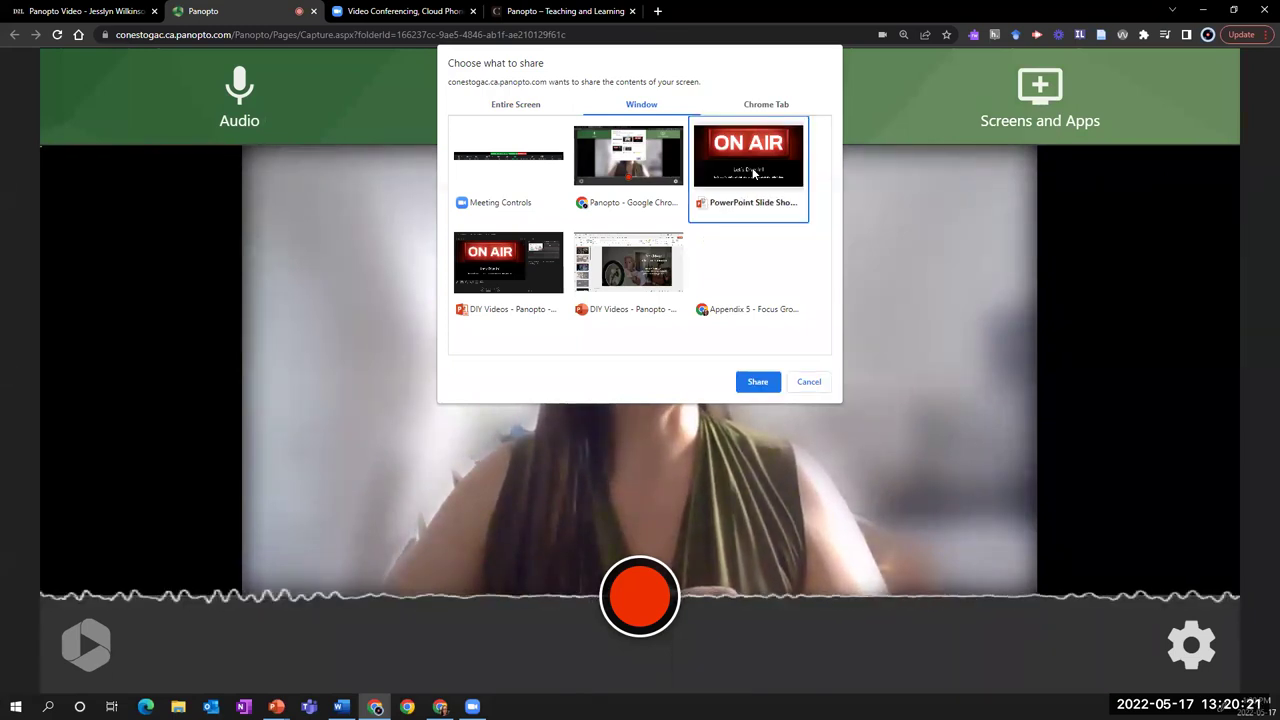
{"action": "left_click", "coordinate": [765, 106]}
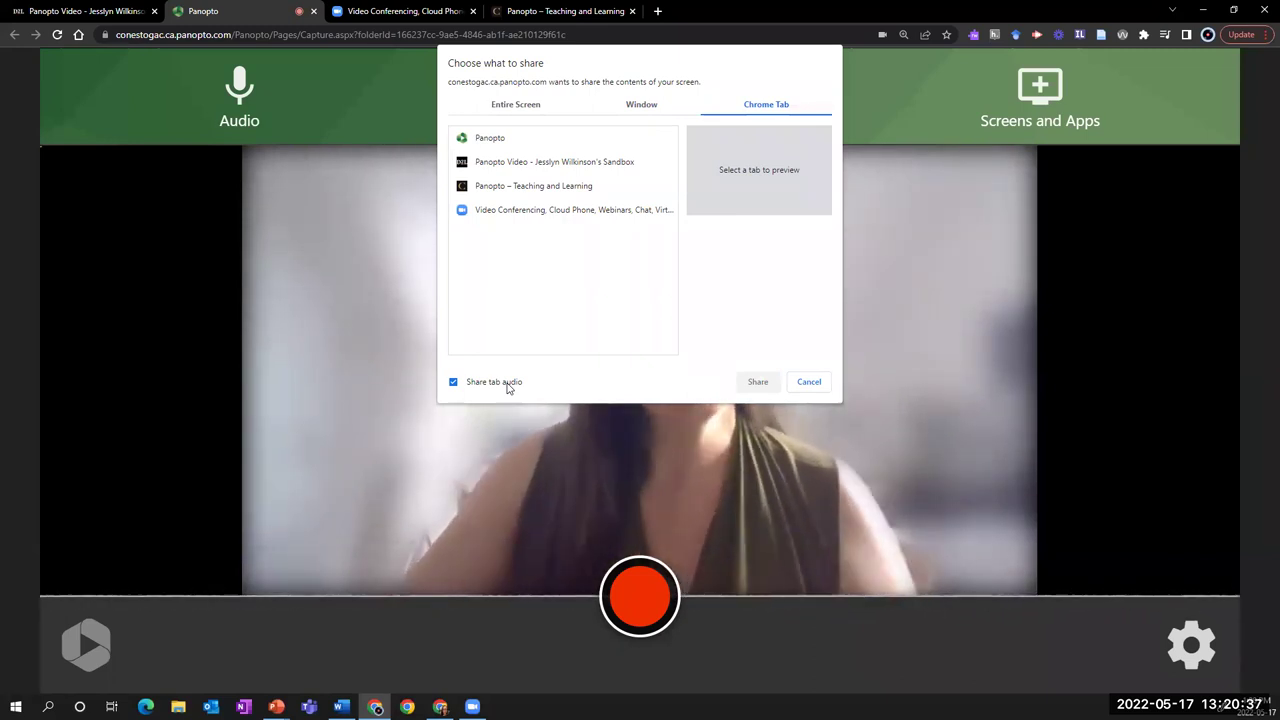
{"action": "left_click", "coordinate": [633, 108]}
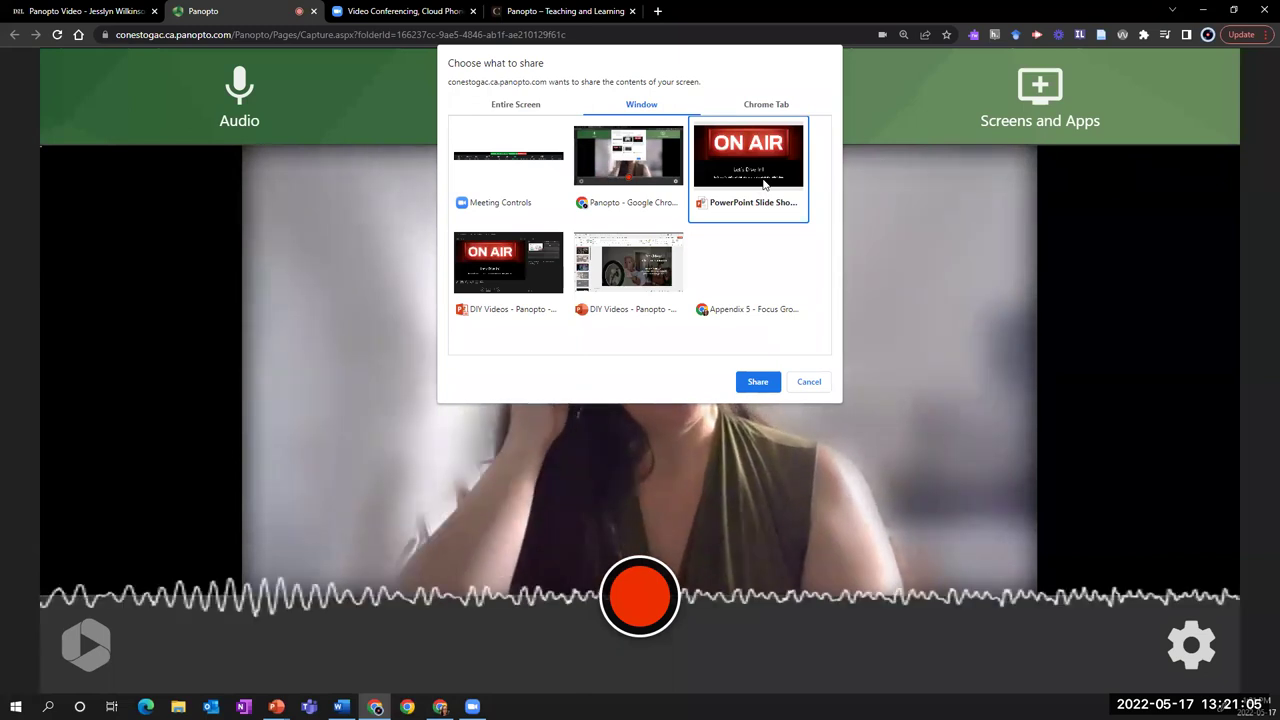
{"action": "left_click", "coordinate": [757, 380]}
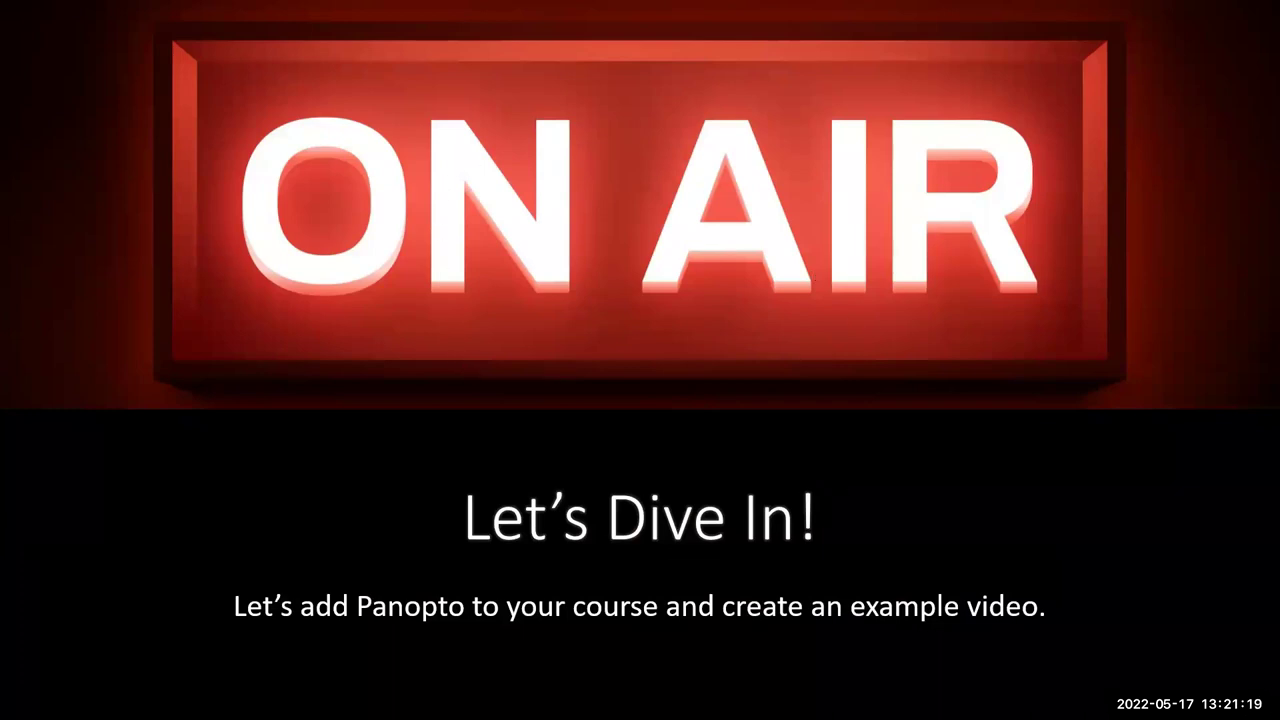
{"action": "key", "text": "alt+Tab"}
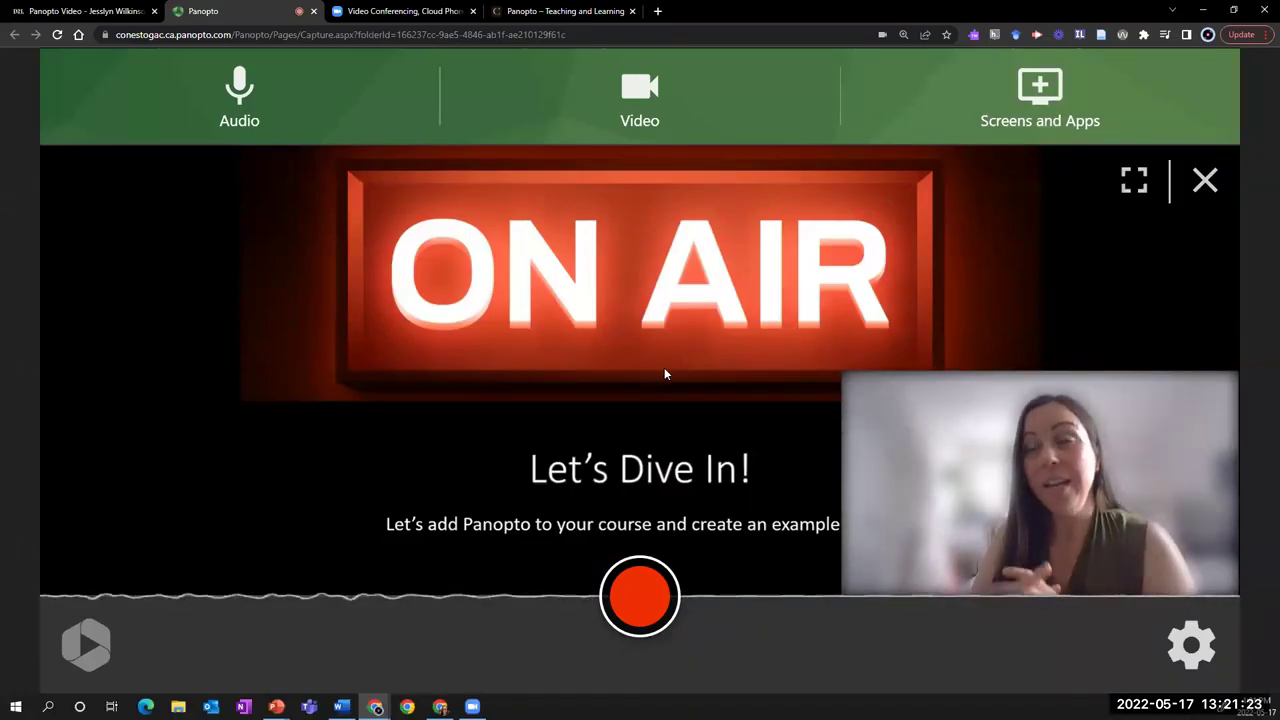
Check the existing recordings in the Panopto Video topic, then return to the Panopto Capture page and close it without recording
{"action": "mouse_move", "coordinate": [1202, 482]}
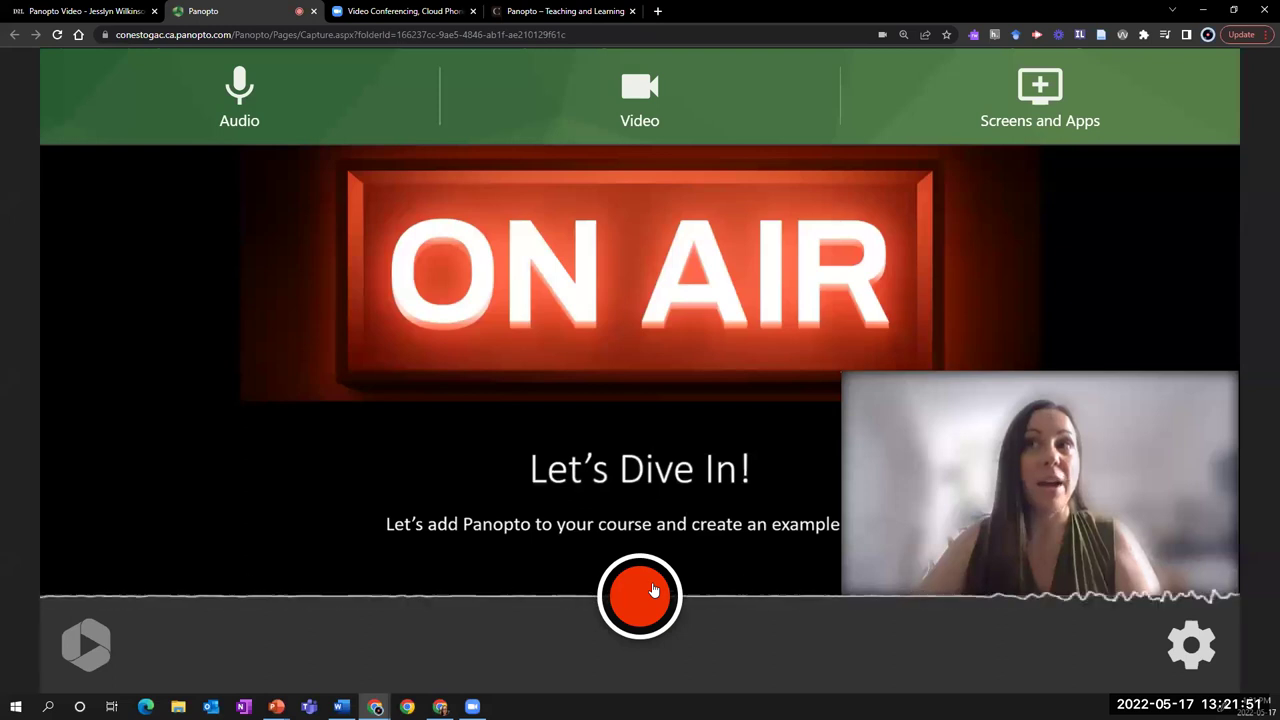
{"action": "left_click", "coordinate": [116, 18]}
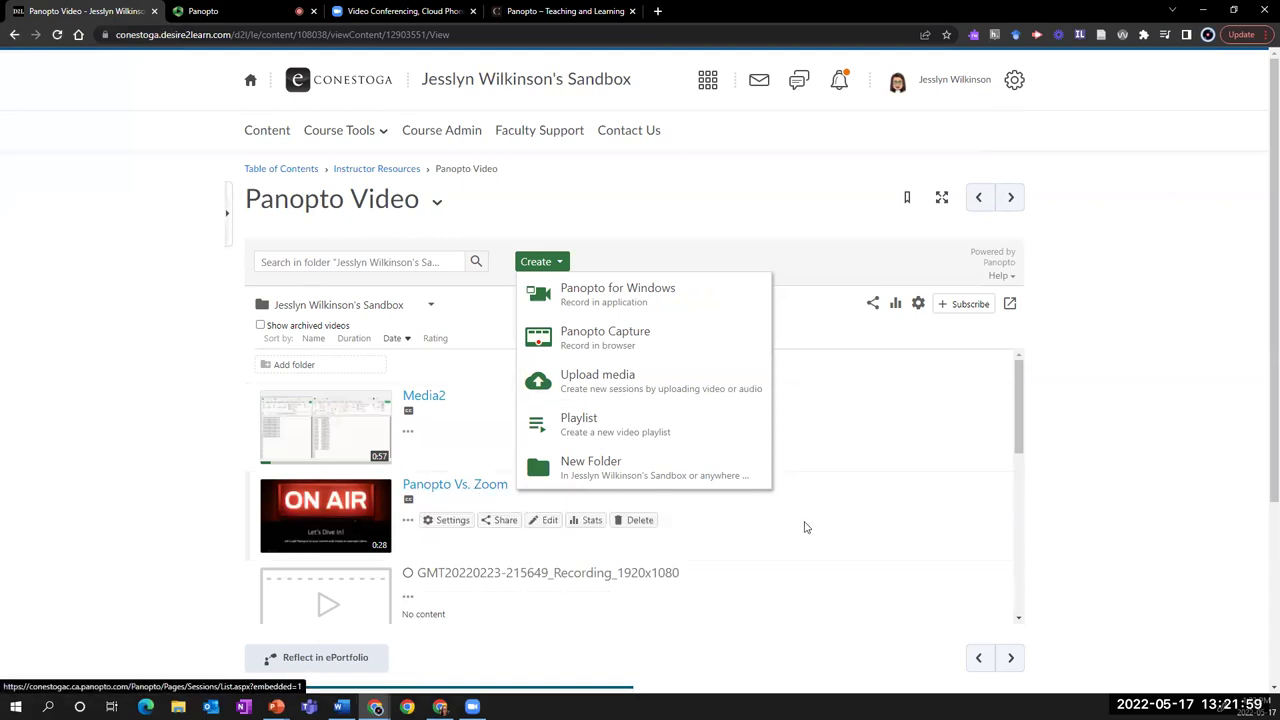
{"action": "left_click", "coordinate": [623, 268]}
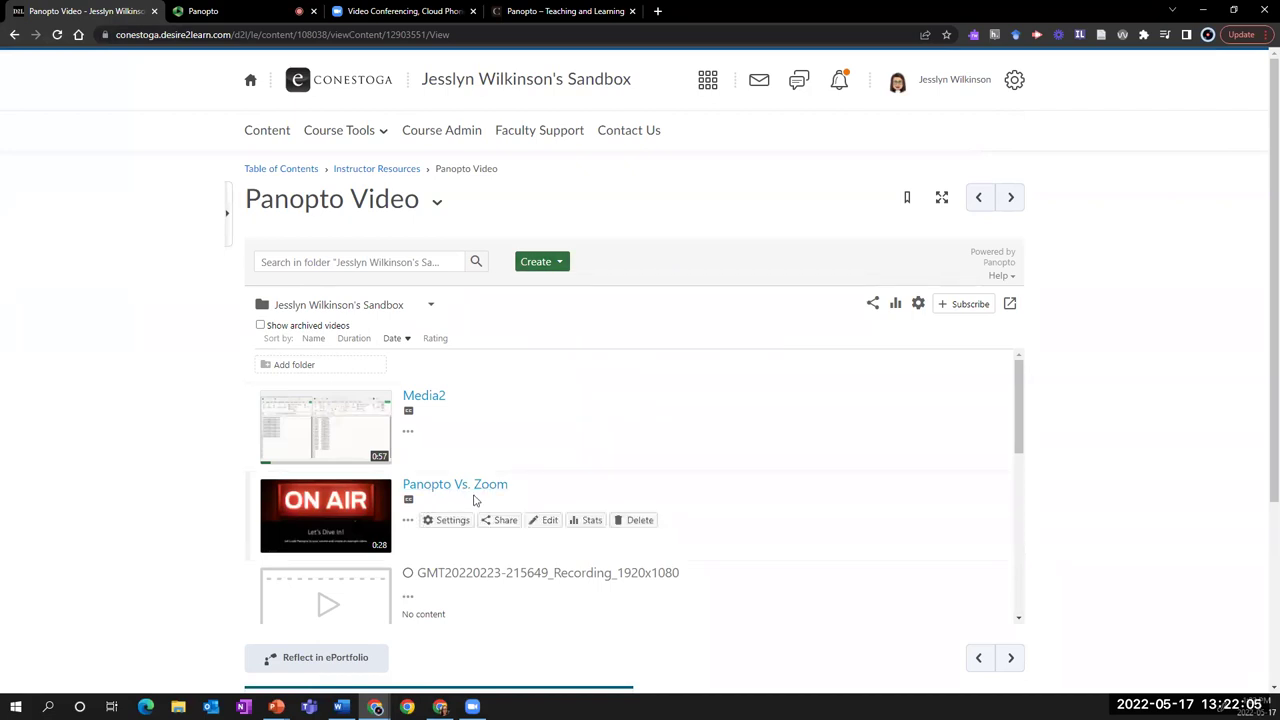
{"action": "left_click", "coordinate": [284, 14]}
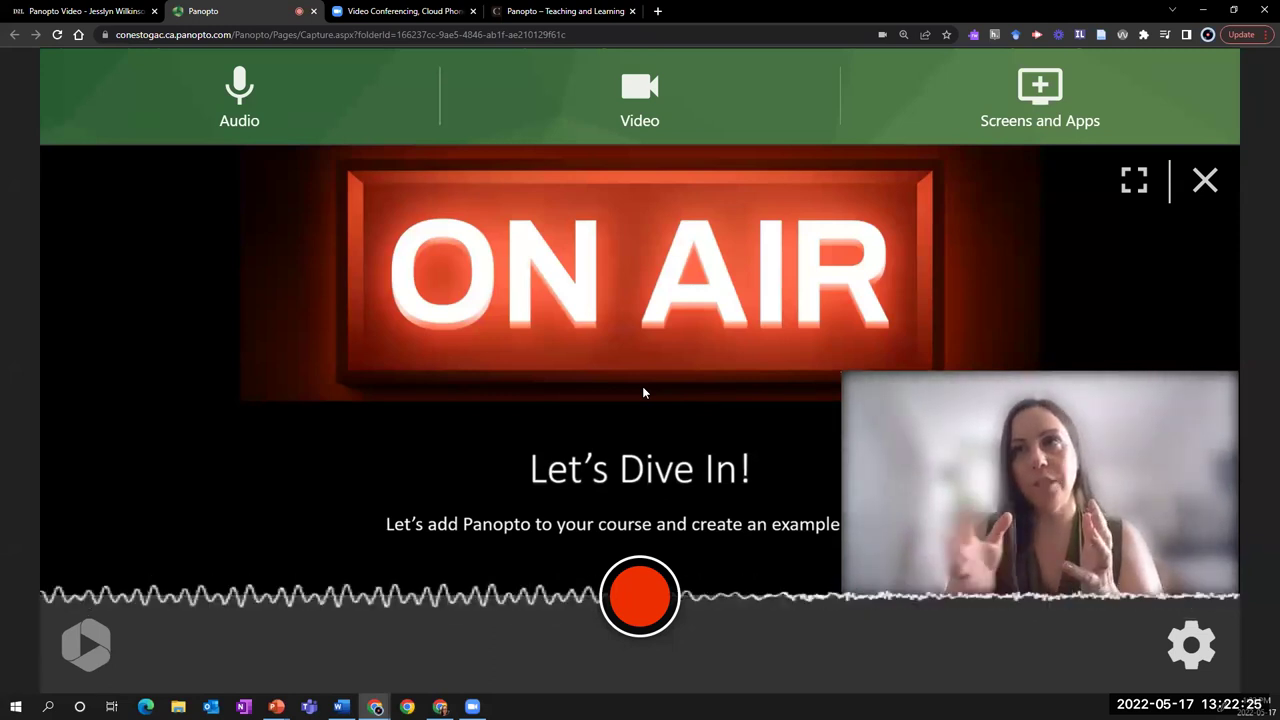
{"action": "left_click", "coordinate": [314, 12]}
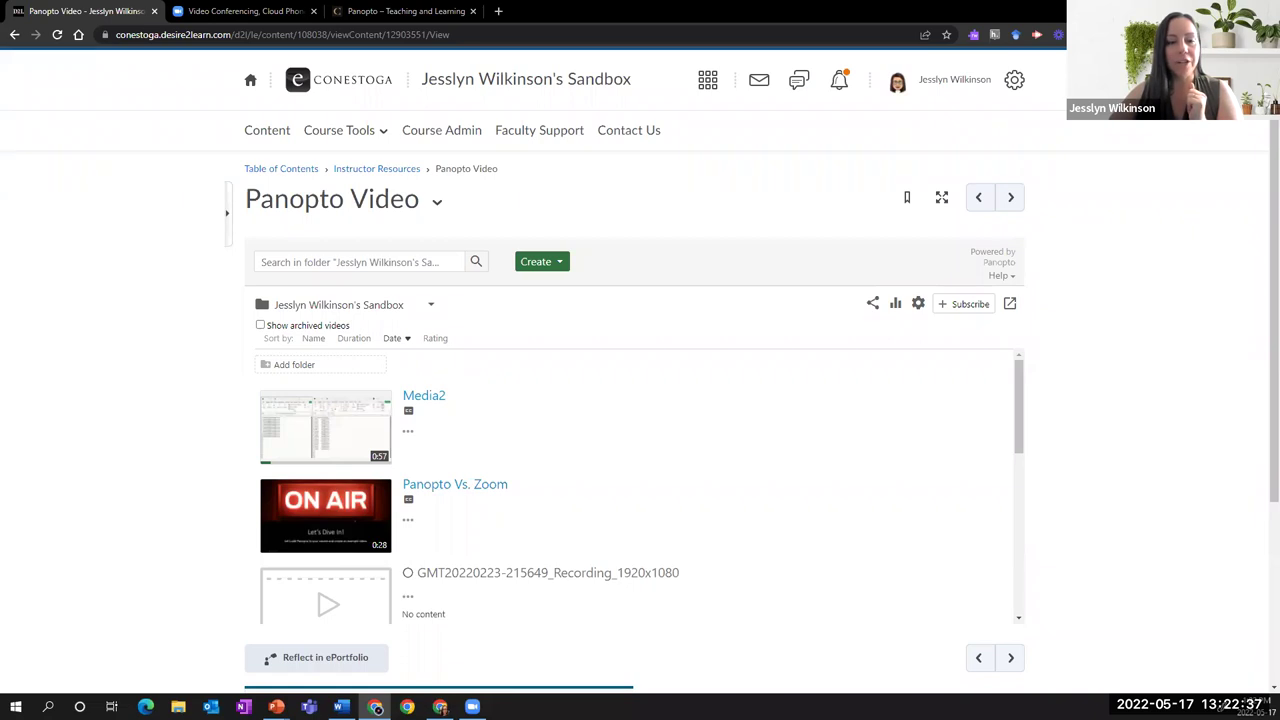
Examine which groups the "Panopto Vs. Zoom" video is shared with, highlighting the Creator role, and close its sharing settings
{"action": "mouse_move", "coordinate": [468, 491]}
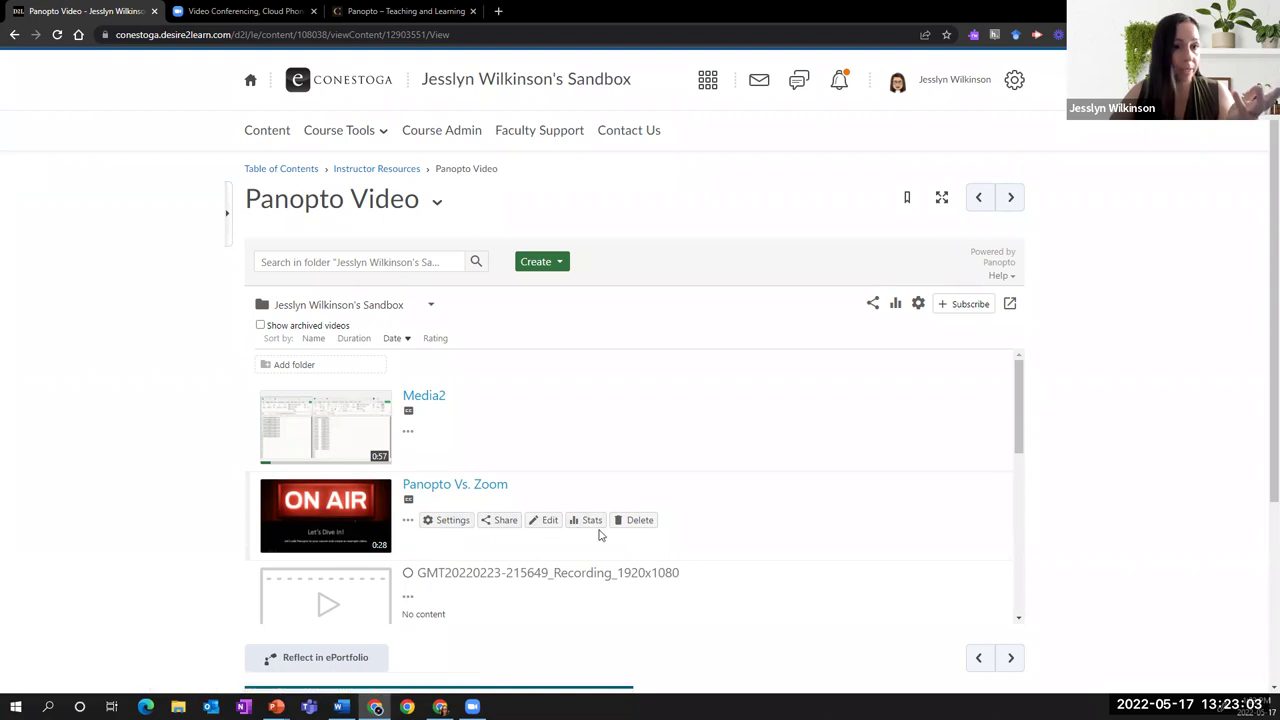
{"action": "left_click", "coordinate": [505, 521]}
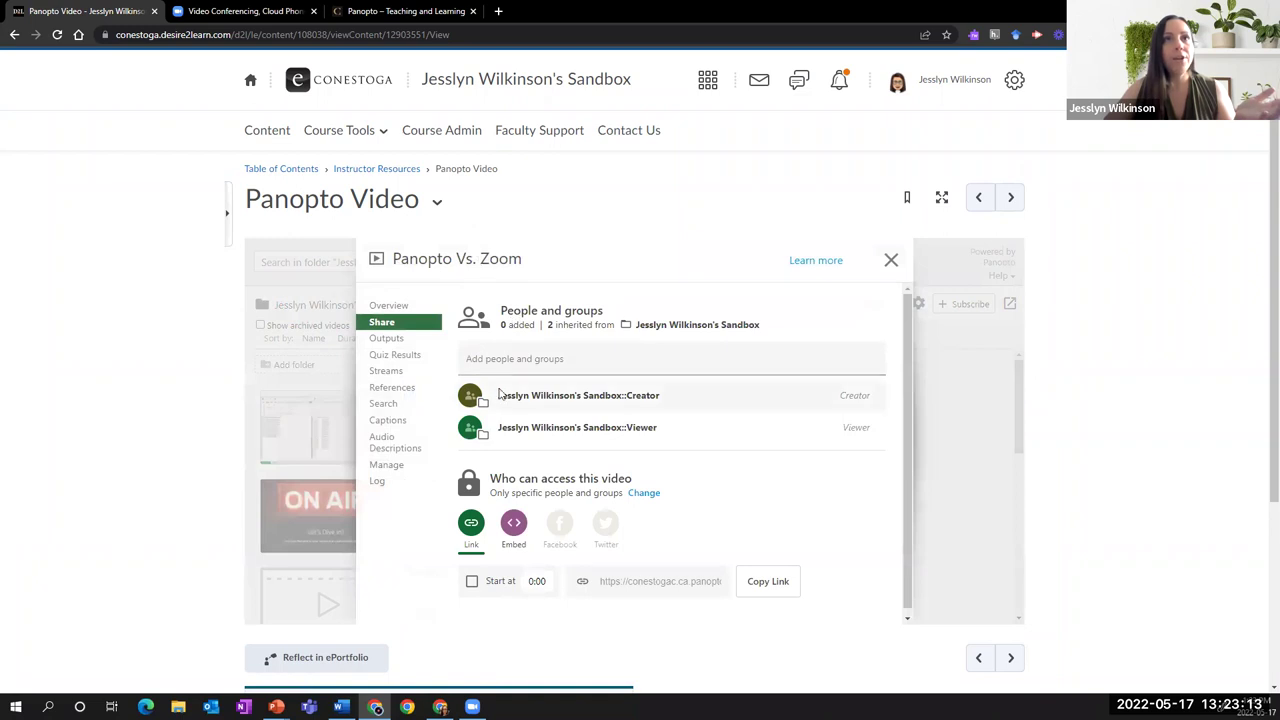
{"action": "left_click_drag", "start_coordinate": [660, 397], "coordinate": [627, 396]}
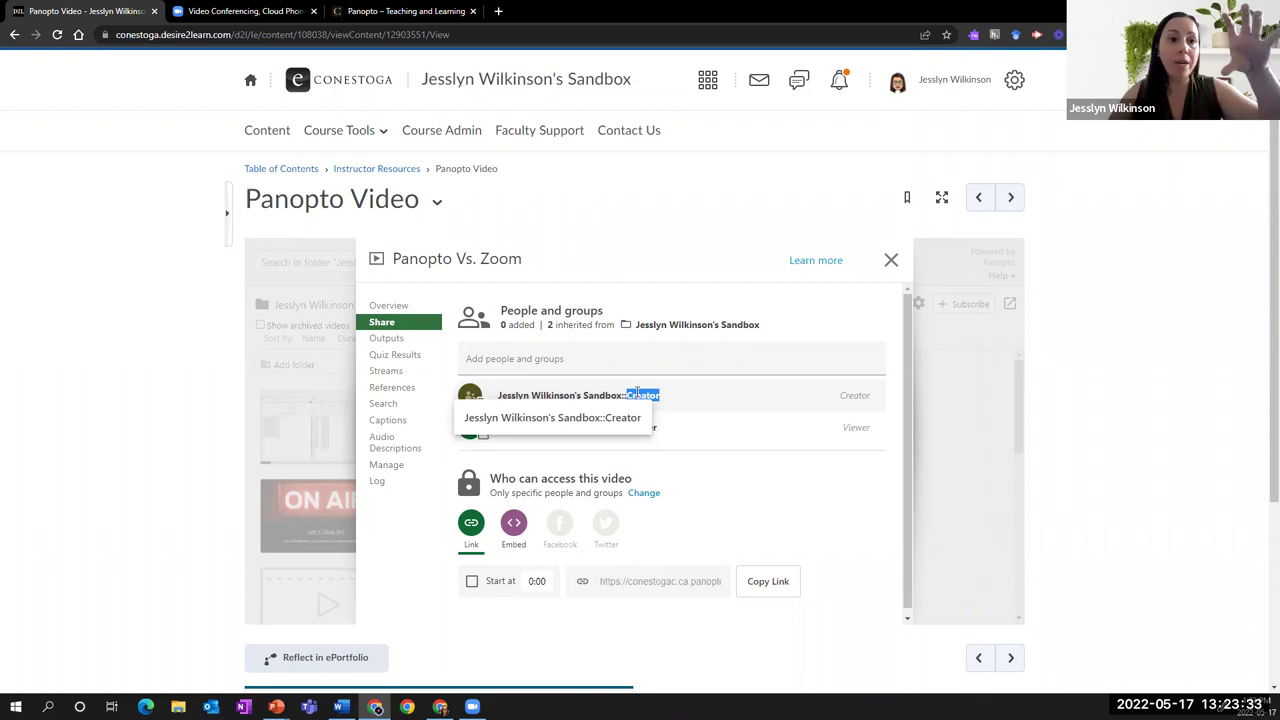
{"action": "left_click", "coordinate": [891, 260]}
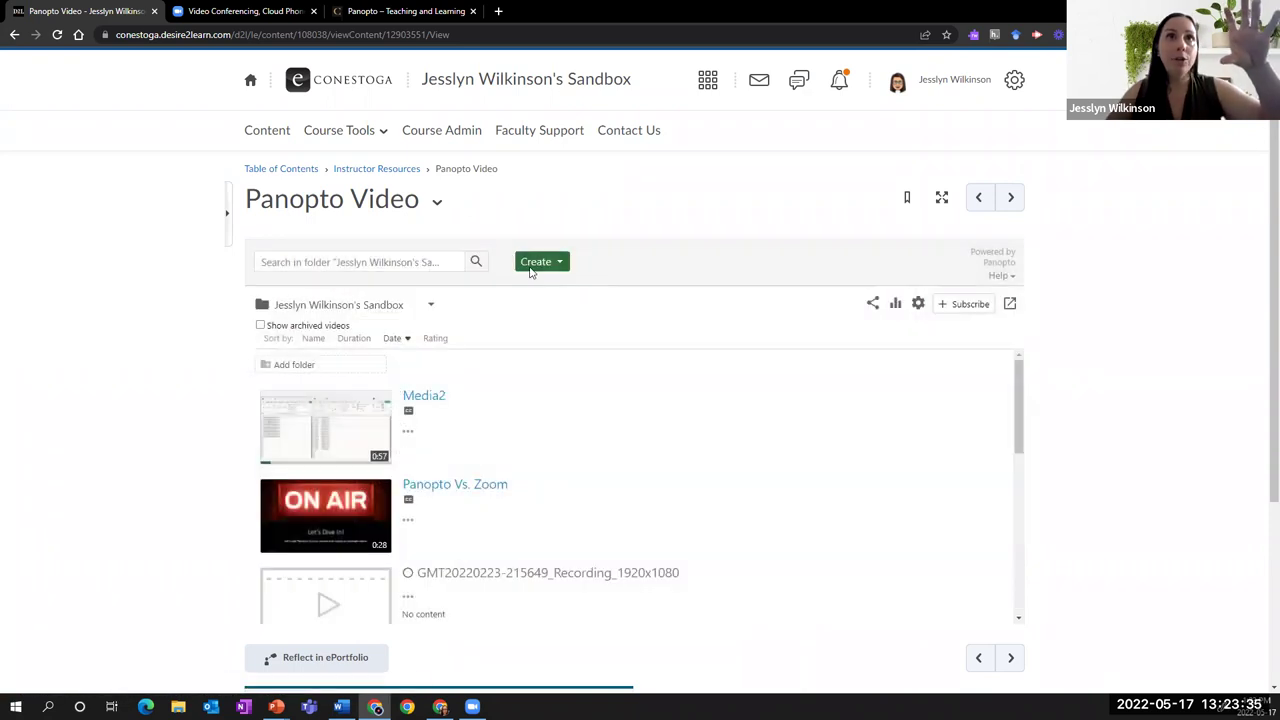
{"action": "left_click", "coordinate": [557, 265]}
{"action": "left_click", "coordinate": [562, 263]}
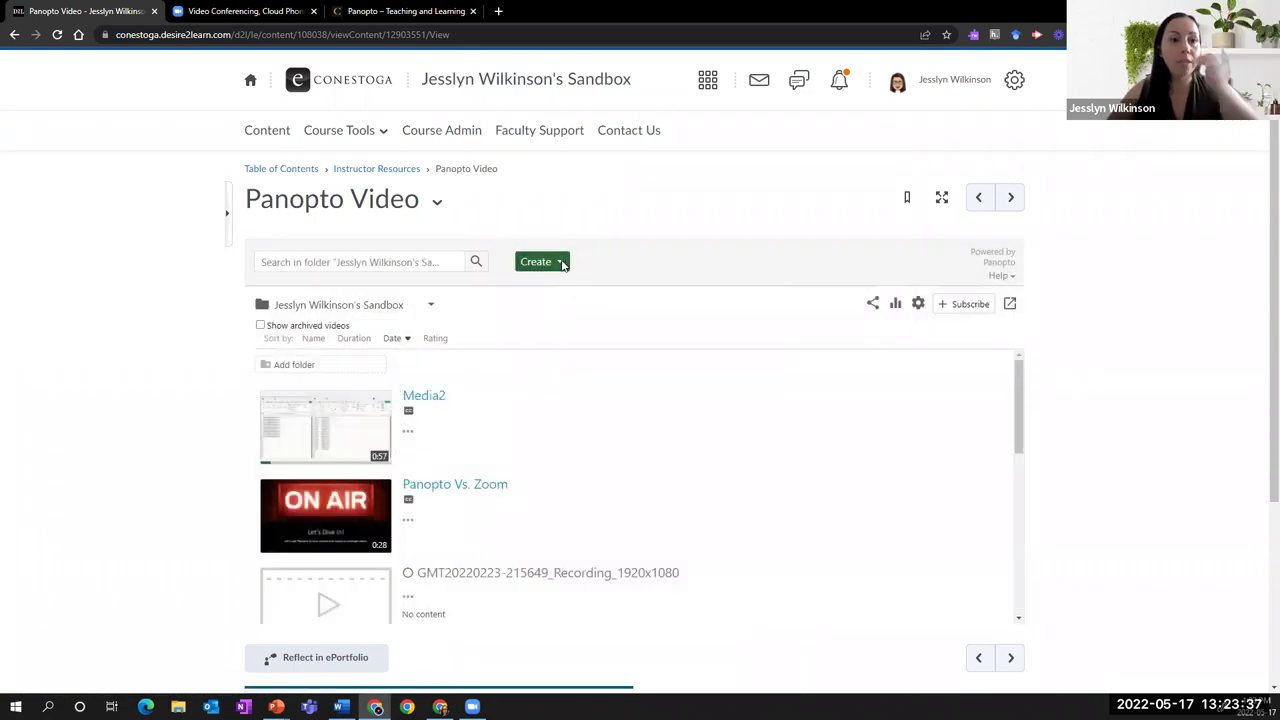
Reopen the sharing settings of "Panopto Vs. Zoom", review who can access the video, and keep access Restricted
{"action": "left_click", "coordinate": [493, 520]}
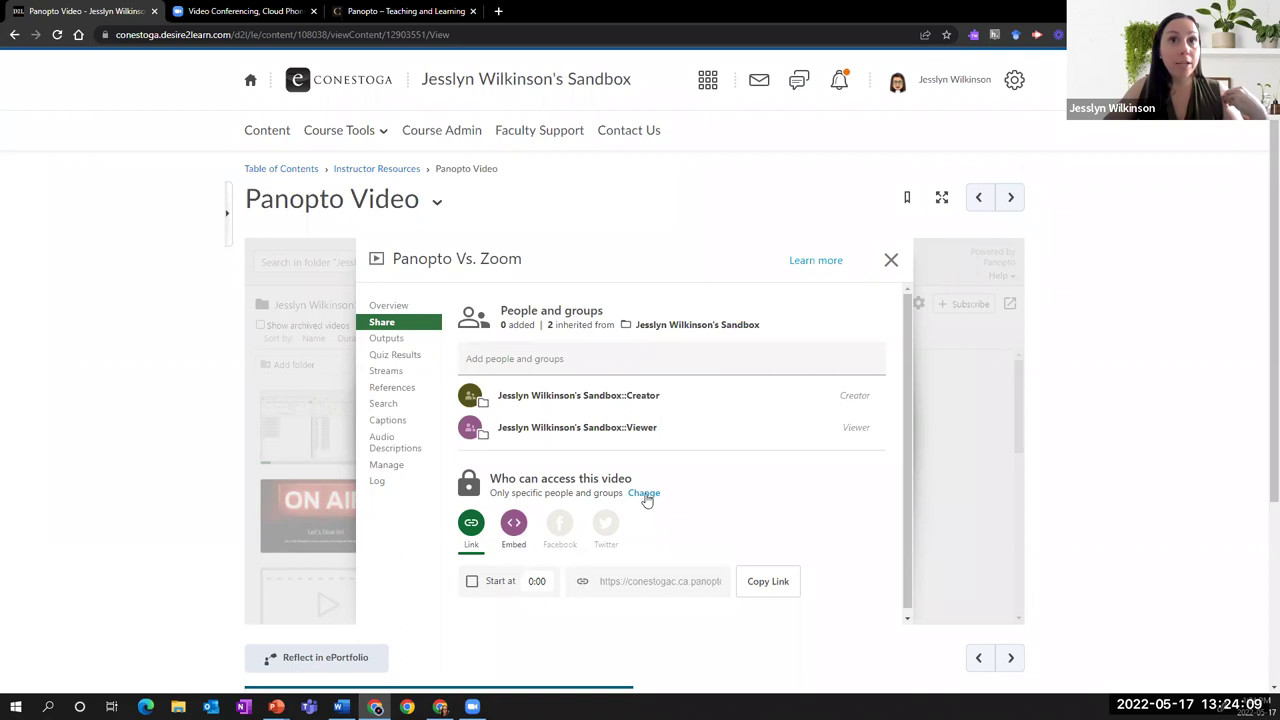
{"action": "left_click", "coordinate": [645, 495]}
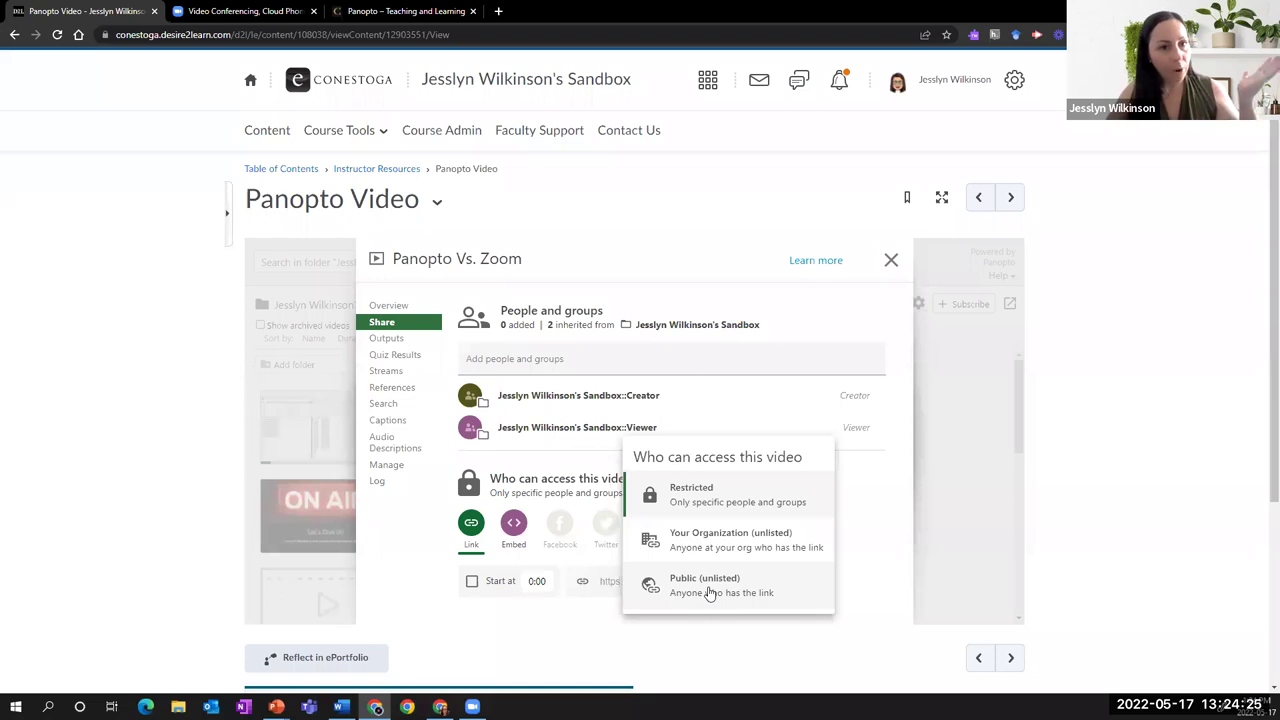
{"action": "left_click", "coordinate": [680, 494]}
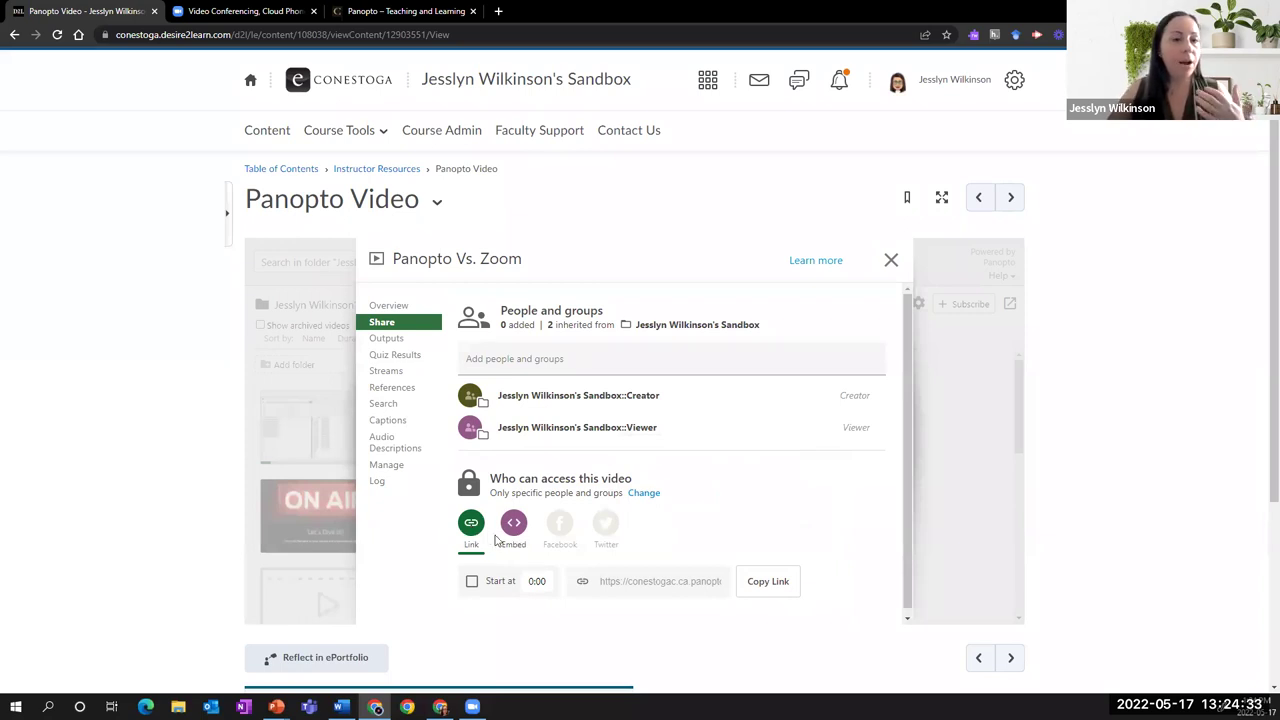
Enable Show Captions in the embed options of "Panopto Vs. Zoom" and copy the embed code
{"action": "scroll", "coordinate": [496, 540], "scroll_direction": "down", "scroll_amount": 1}
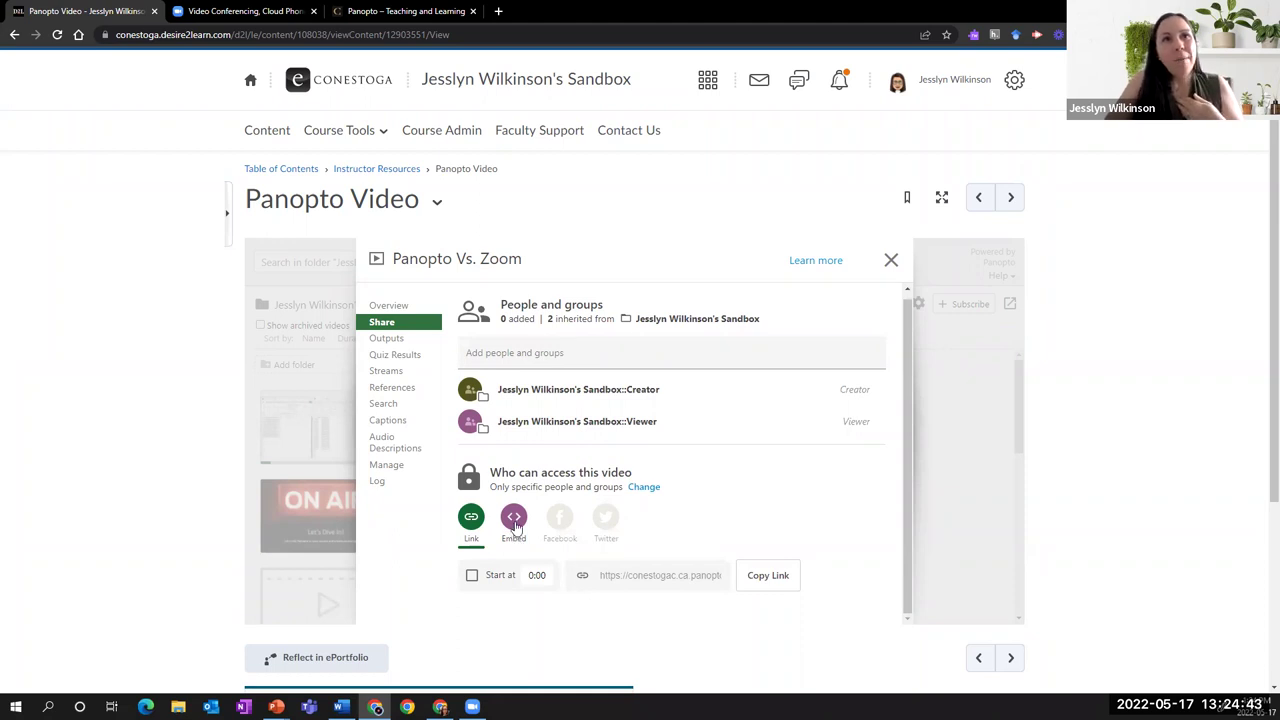
{"action": "left_click", "coordinate": [514, 522]}
{"action": "scroll", "coordinate": [560, 535], "scroll_direction": "down", "scroll_amount": 1}
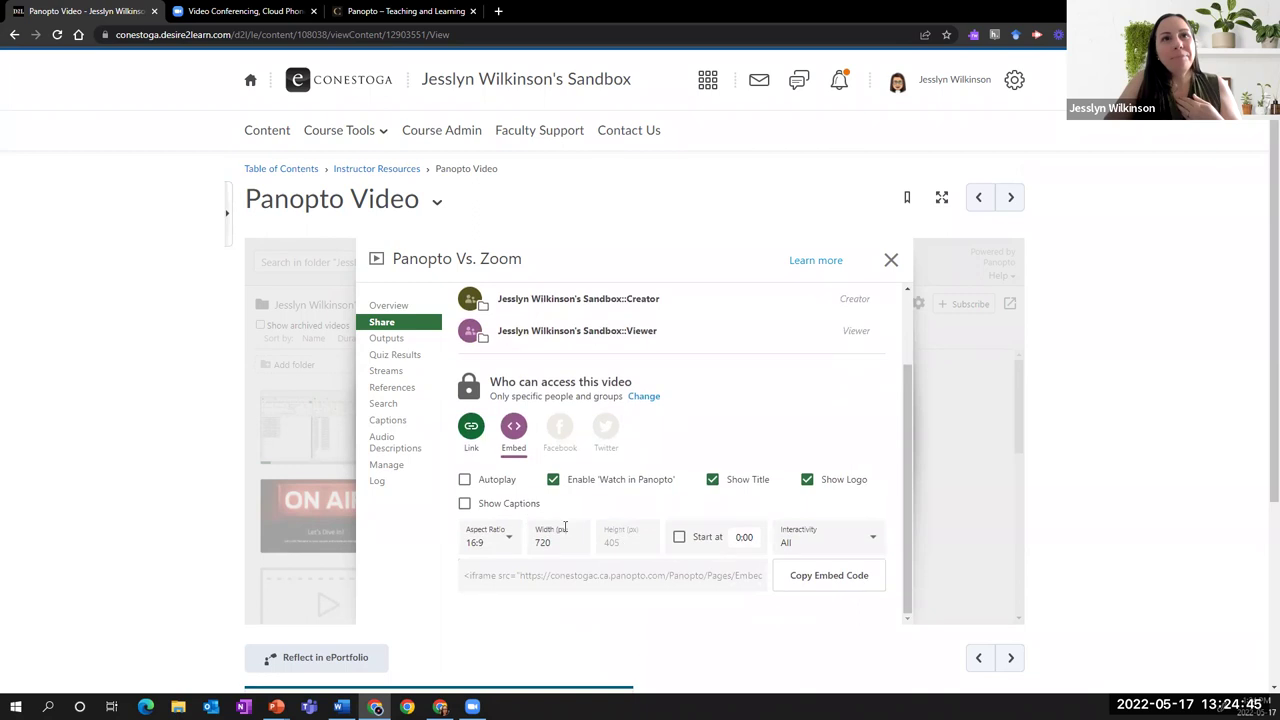
{"action": "left_click", "coordinate": [466, 506]}
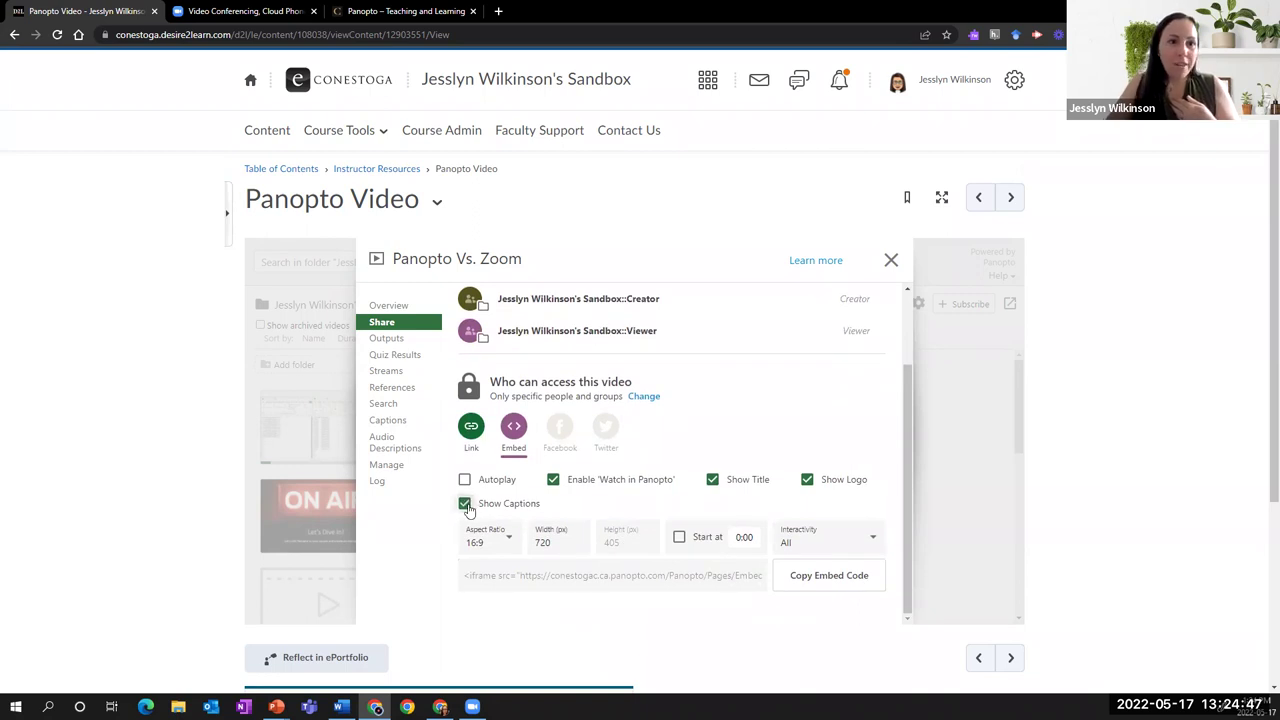
{"action": "left_click", "coordinate": [855, 582]}
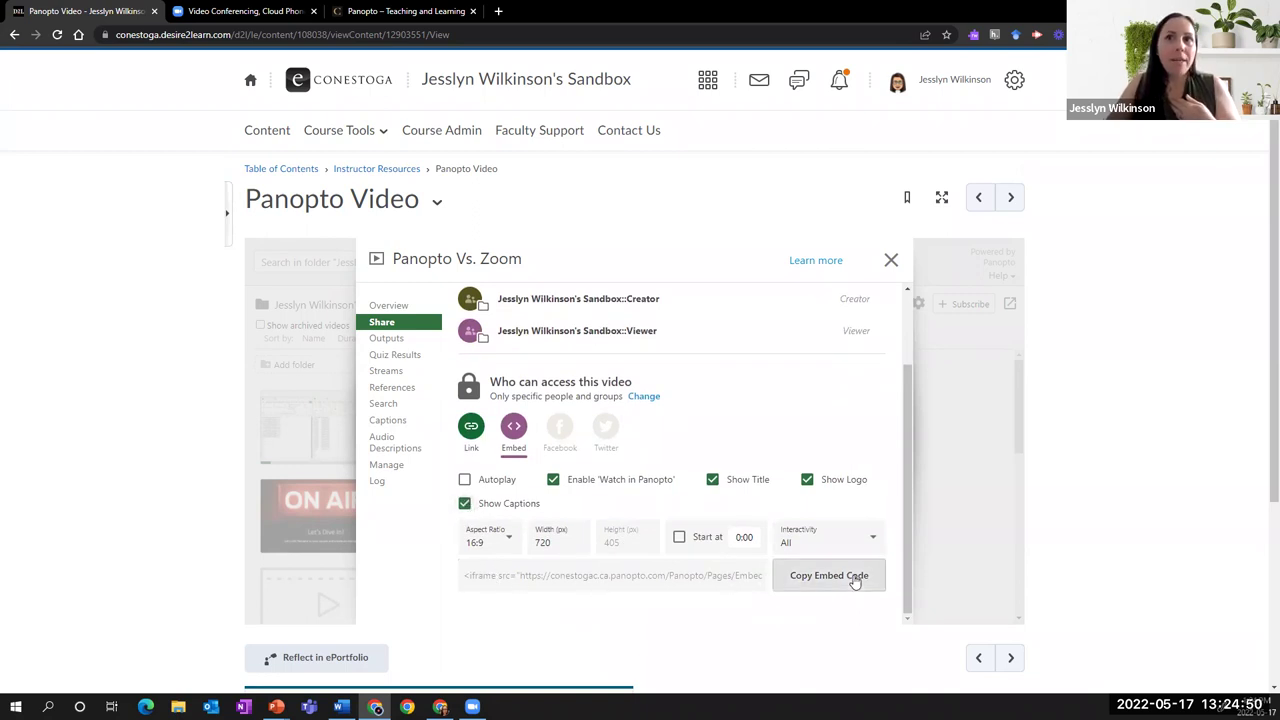
Return to the course content and open the Week 1 module
{"action": "left_click", "coordinate": [269, 131]}
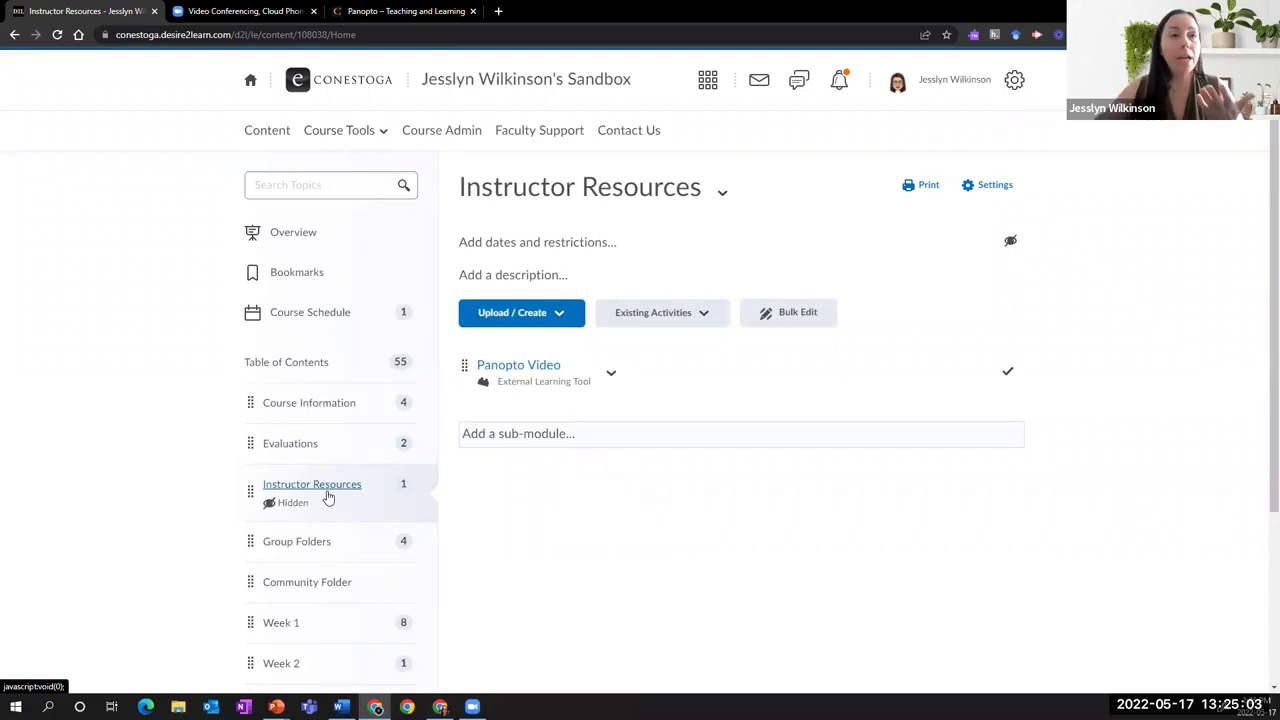
{"action": "scroll", "coordinate": [327, 497], "scroll_direction": "down", "scroll_amount": 2}
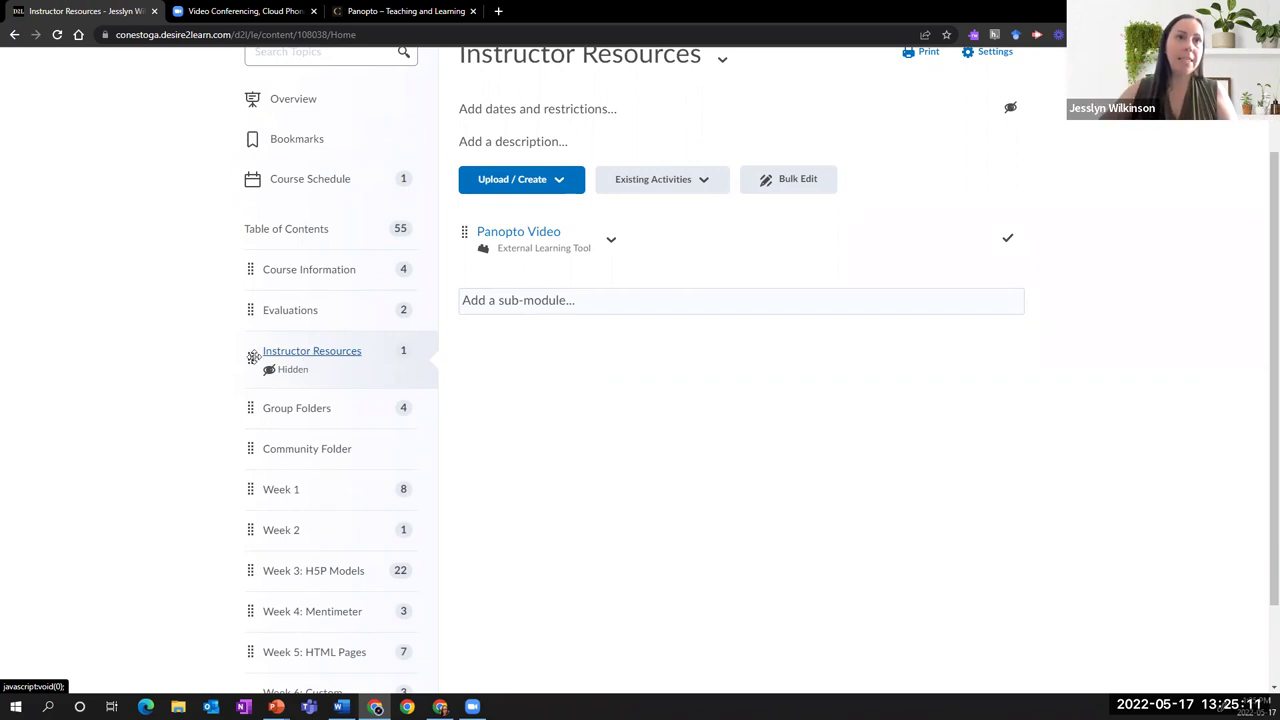
{"action": "left_click", "coordinate": [285, 494]}
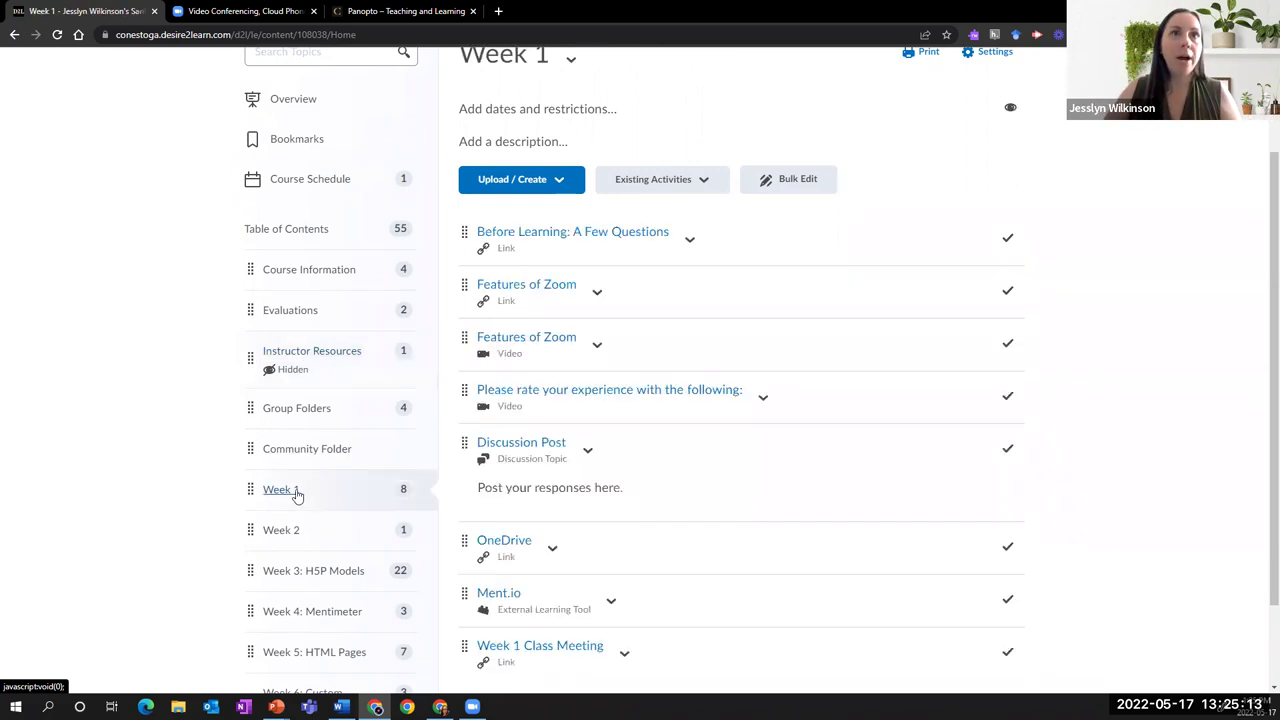
Add a web video to Week 1 from the copied embed code, titled "Video of....", and return to the module
{"action": "left_click", "coordinate": [563, 184]}
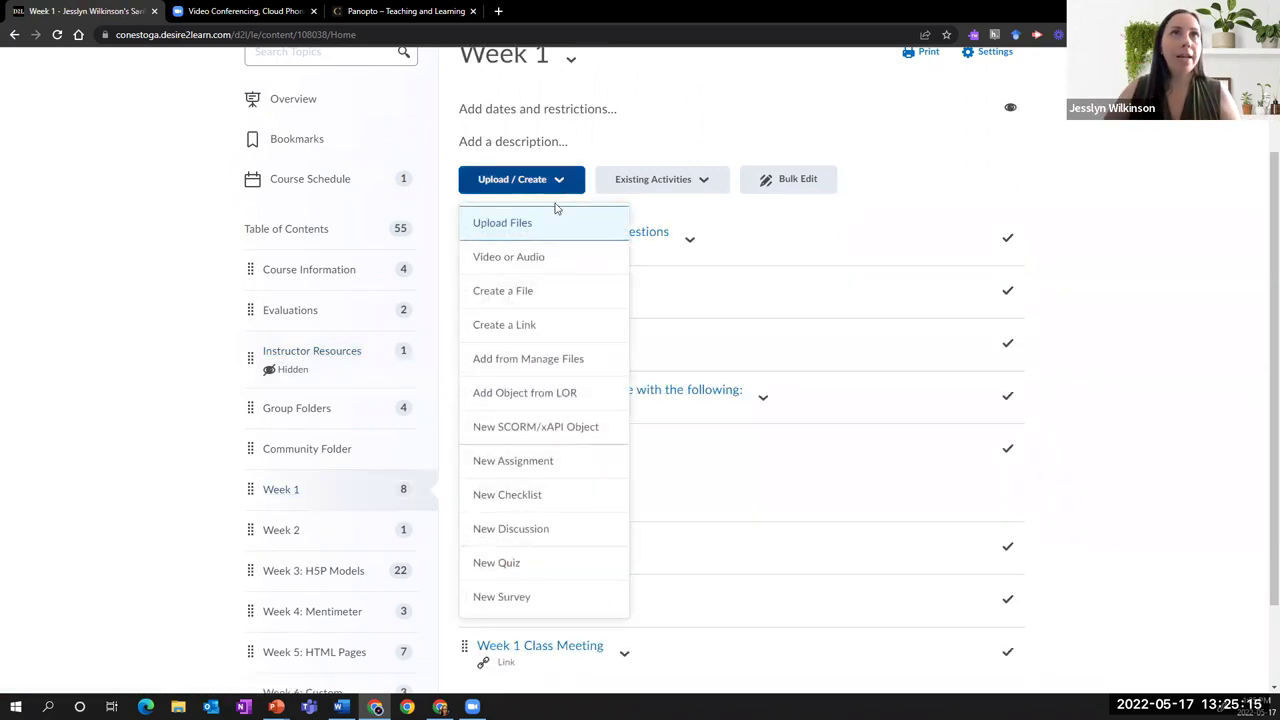
{"action": "left_click", "coordinate": [531, 257]}
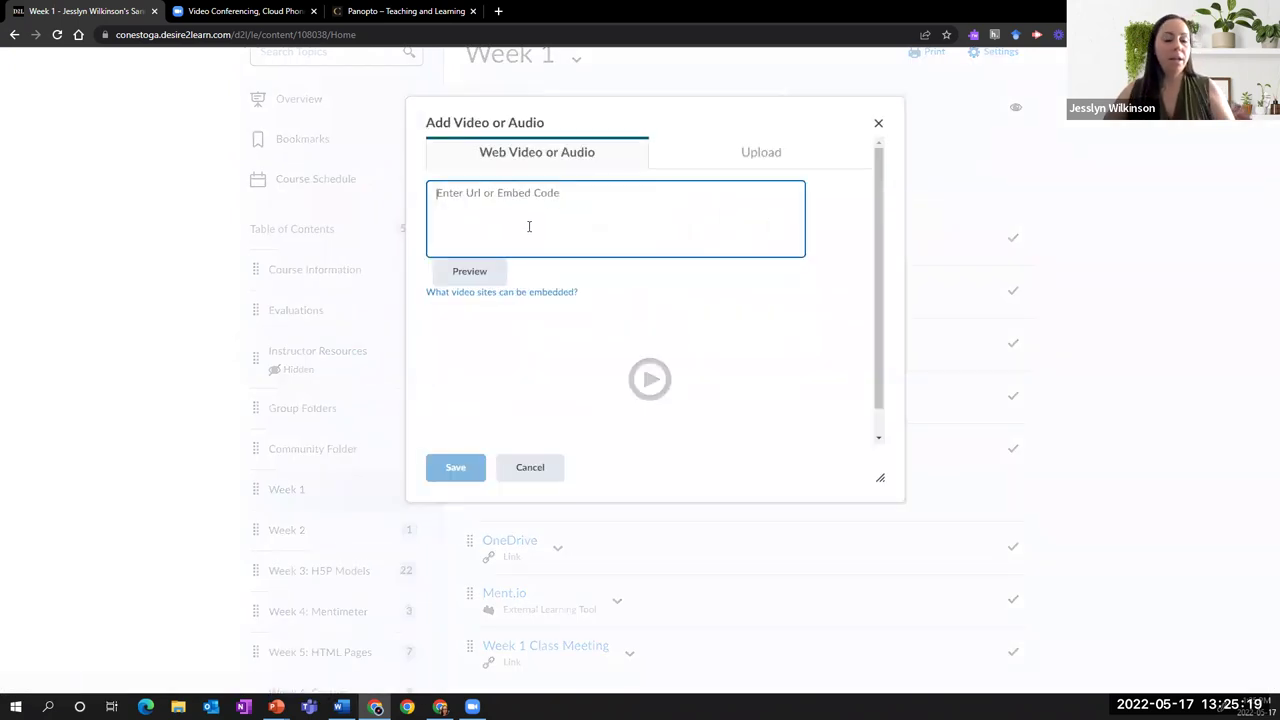
{"action": "key", "text": "ctrl+v"}
{"action": "left_click", "coordinate": [487, 357]}
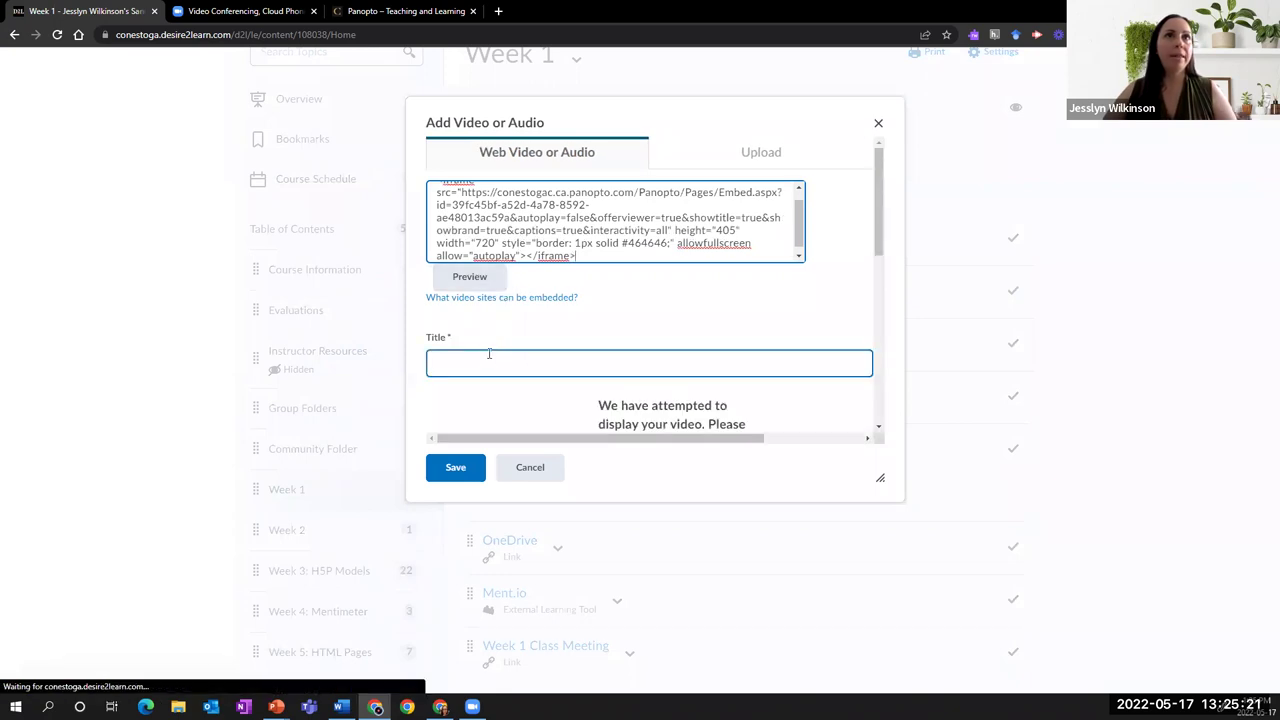
{"action": "type", "text": "Video of...."}
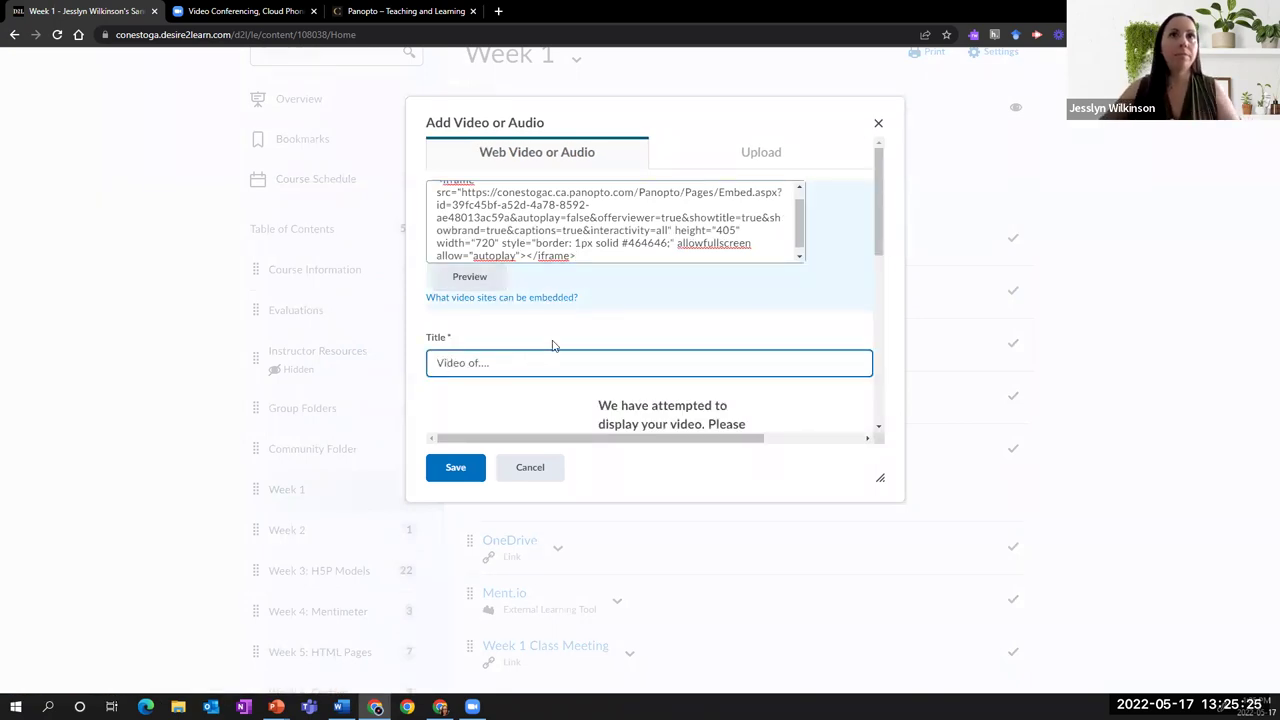
{"action": "scroll", "coordinate": [557, 338], "scroll_direction": "down", "scroll_amount": 4}
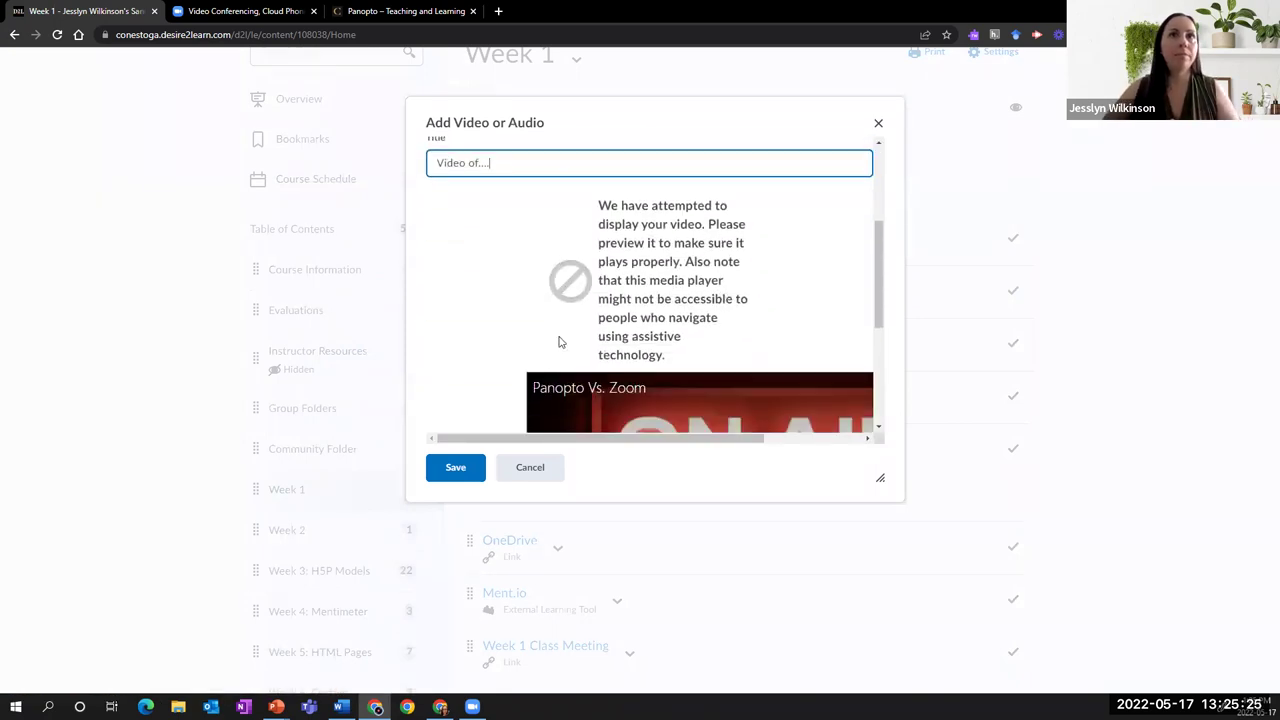
{"action": "left_click", "coordinate": [466, 470]}
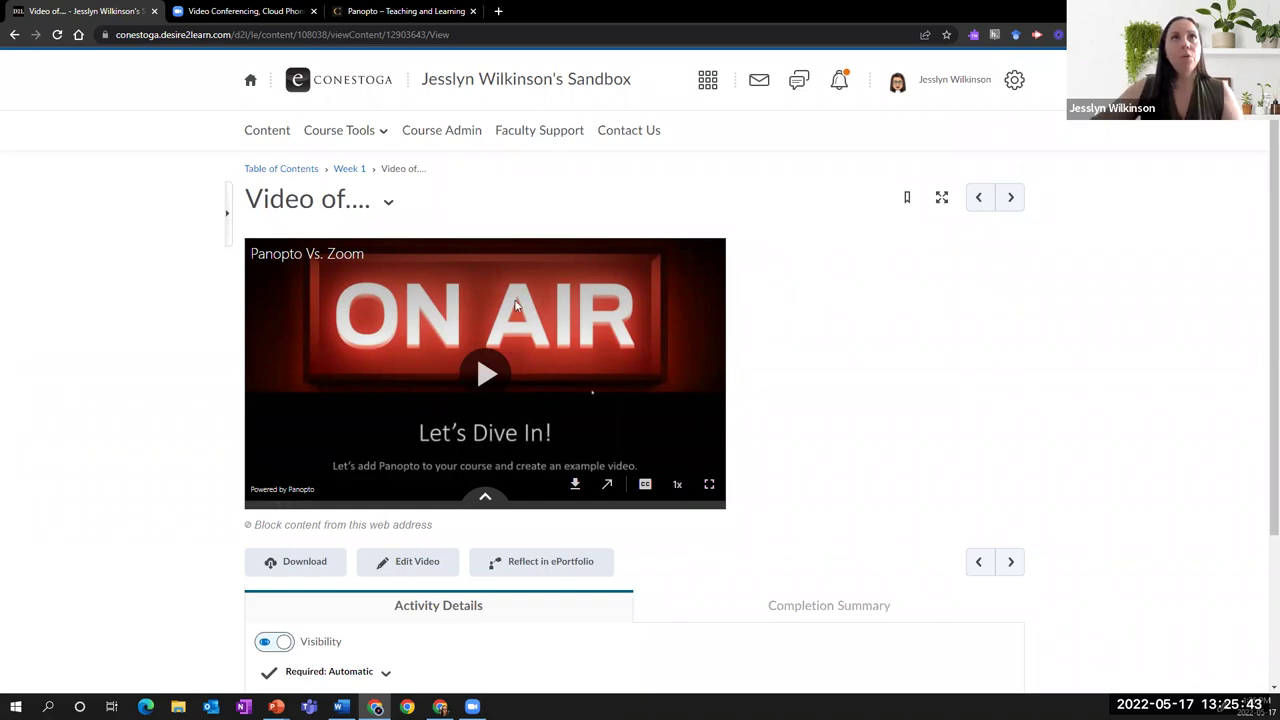
{"action": "left_click", "coordinate": [343, 135]}
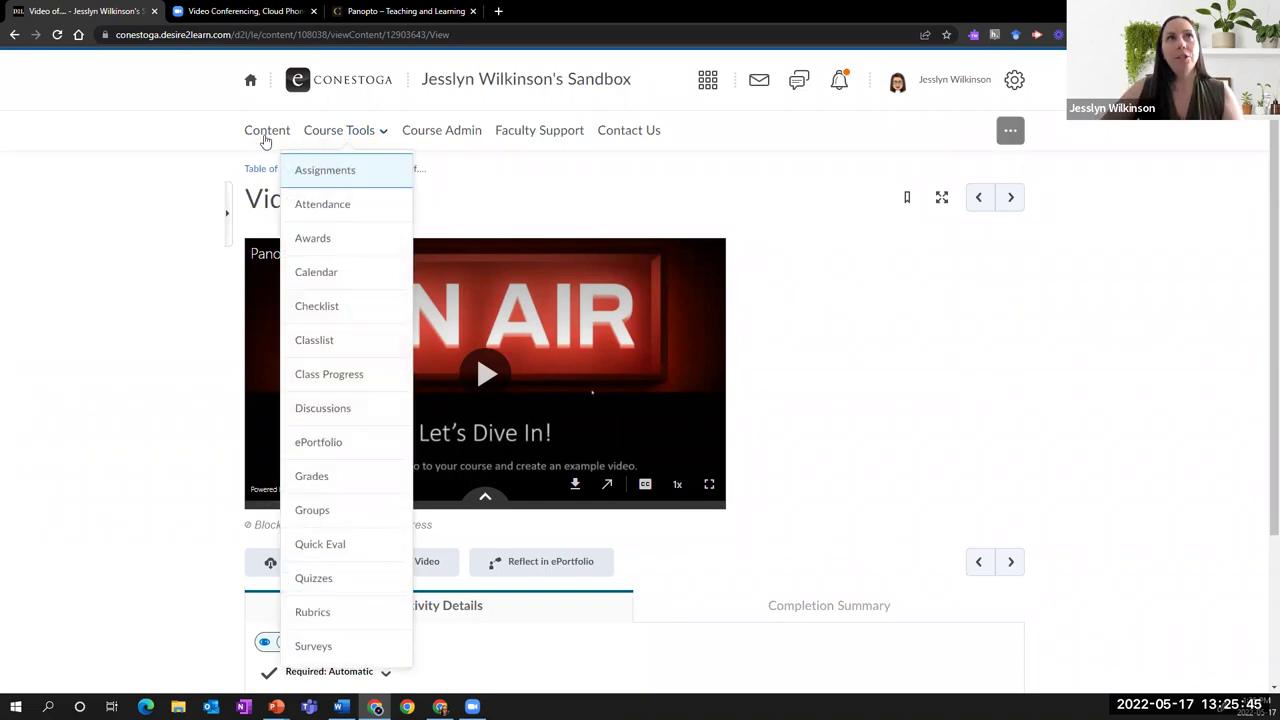
{"action": "left_click", "coordinate": [267, 131]}
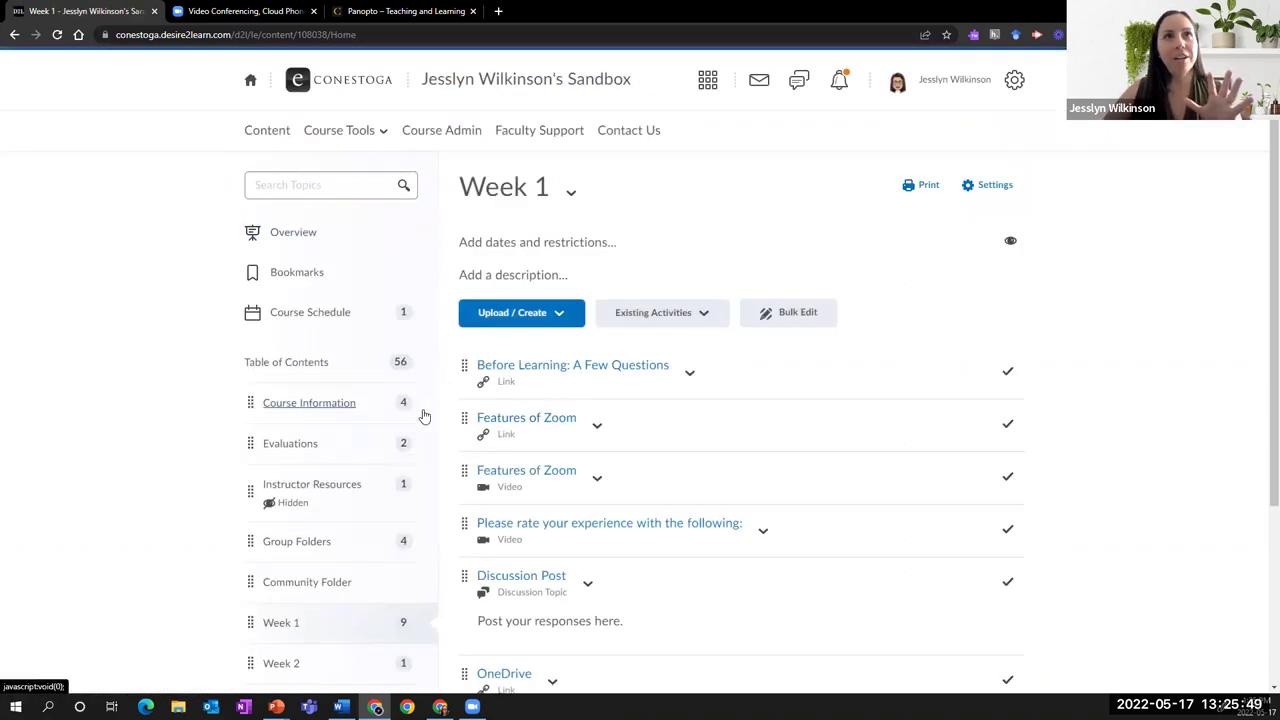
Open the Instructor Resources module and look over the existing activity types that can be added, including External Learning Tools
{"action": "left_click", "coordinate": [318, 493]}
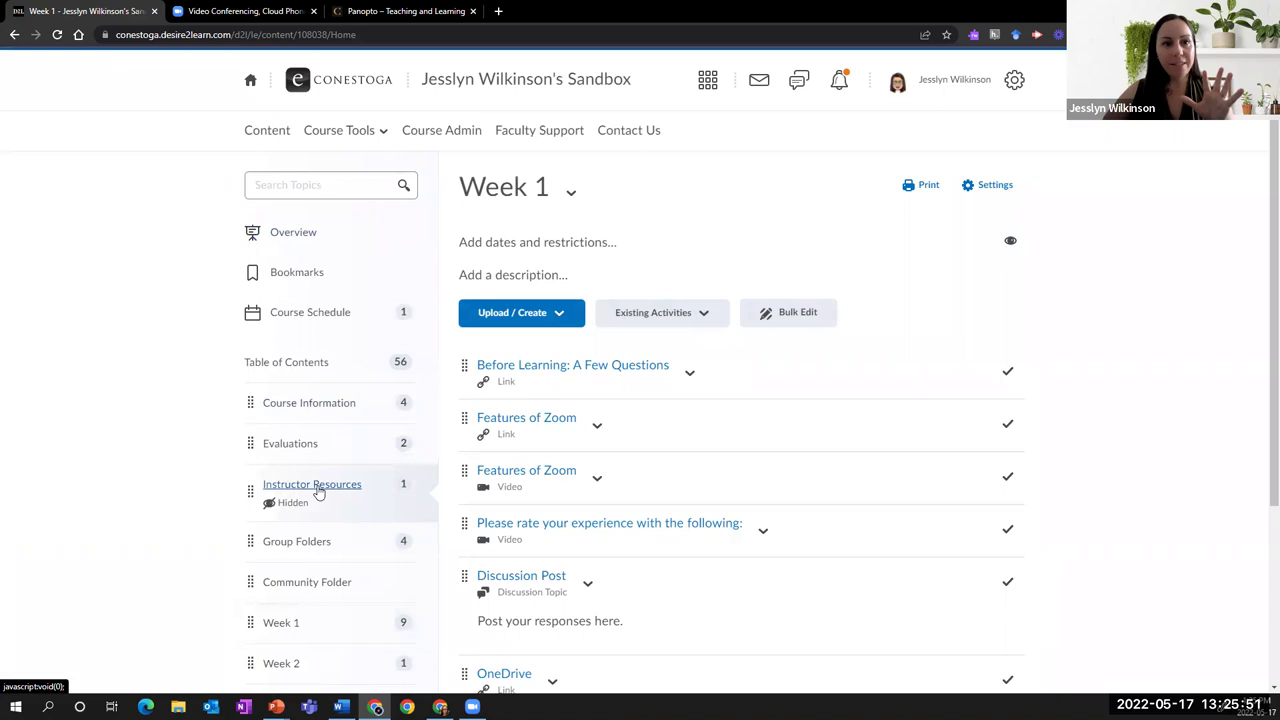
{"action": "scroll", "coordinate": [178, 499], "scroll_direction": "down", "scroll_amount": 1}
{"action": "scroll", "coordinate": [178, 499], "scroll_direction": "down", "scroll_amount": 3}
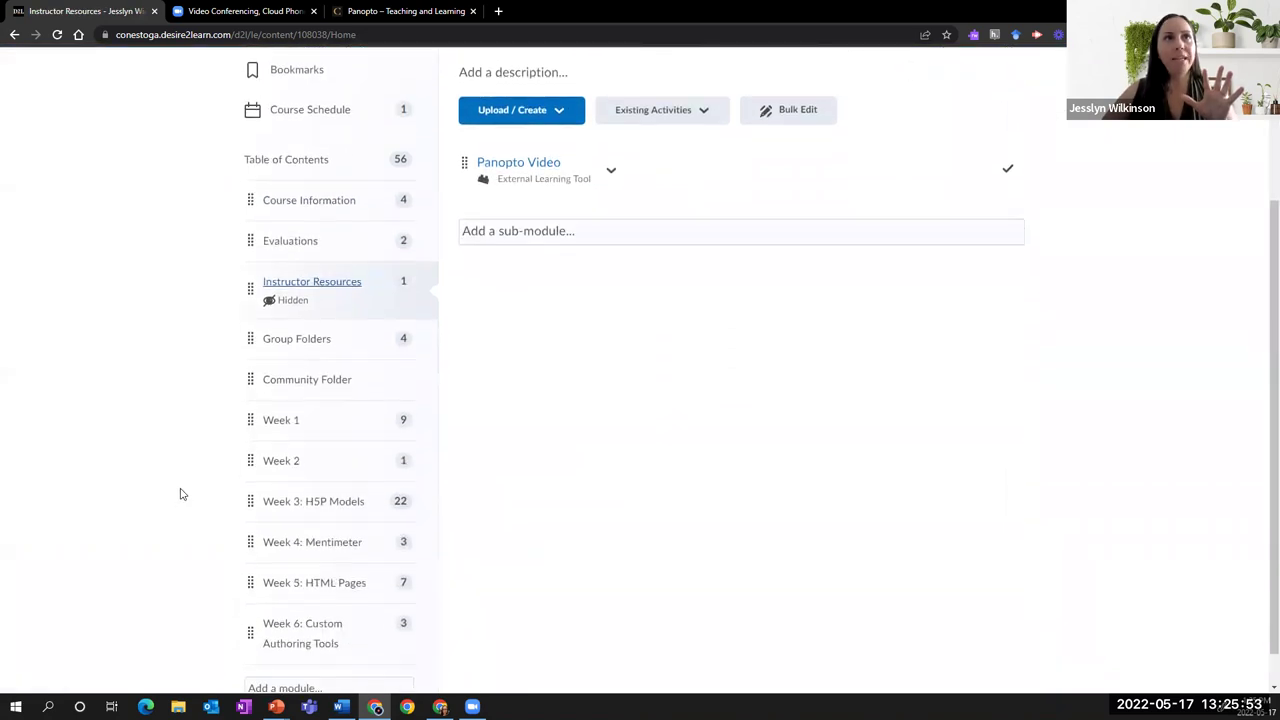
{"action": "scroll", "coordinate": [349, 486], "scroll_direction": "up", "scroll_amount": 3}
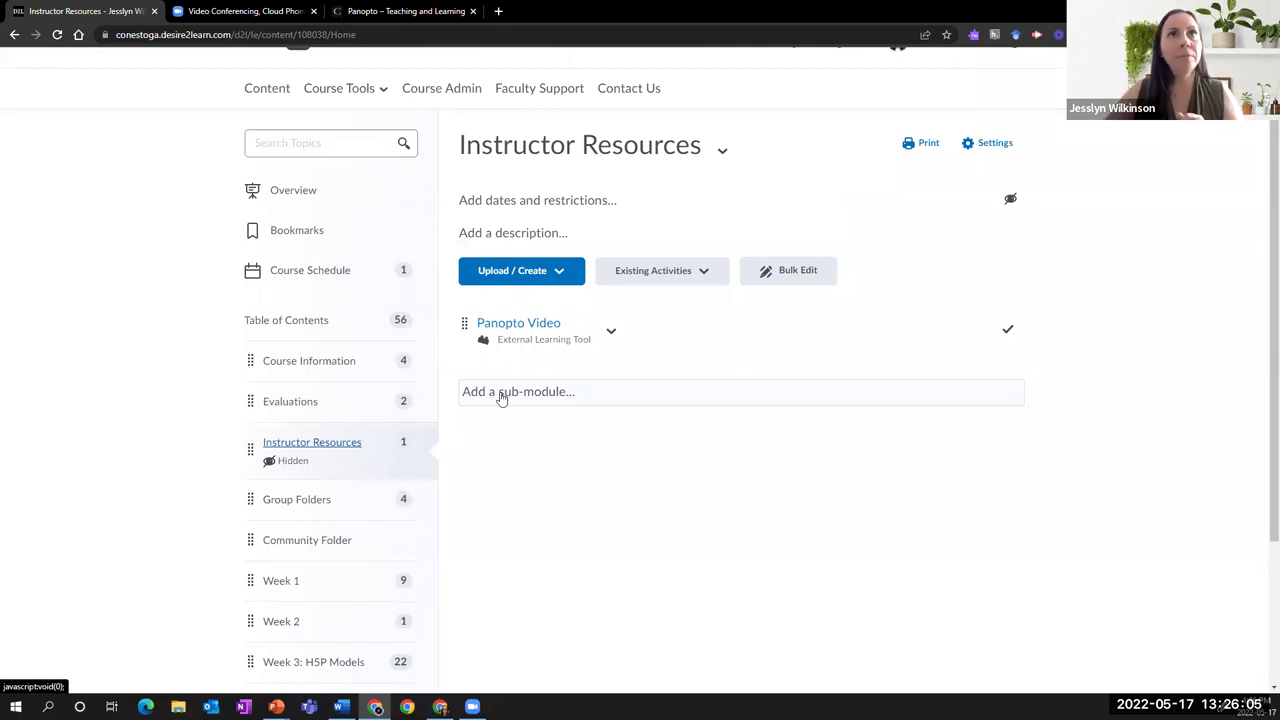
{"action": "left_click", "coordinate": [659, 280]}
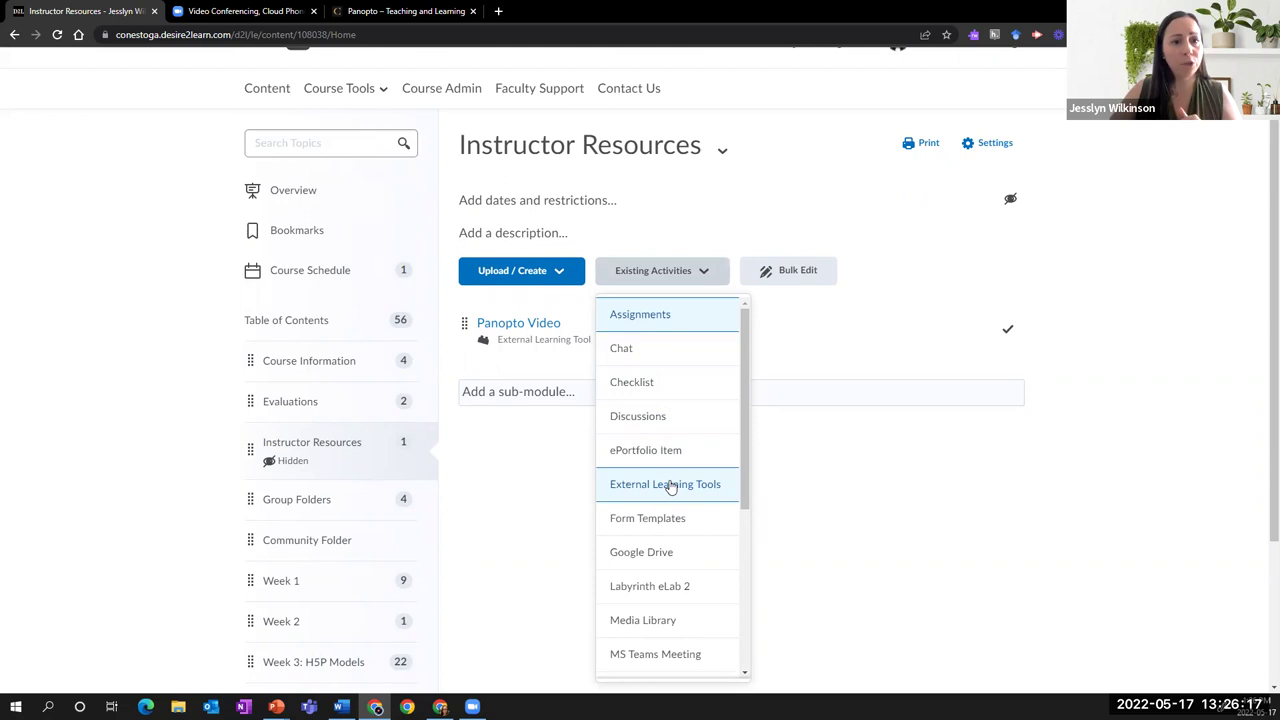
Open Panopto Video from the Instructor Resources module and review its options for creating recordings and media
{"action": "left_click", "coordinate": [503, 334]}
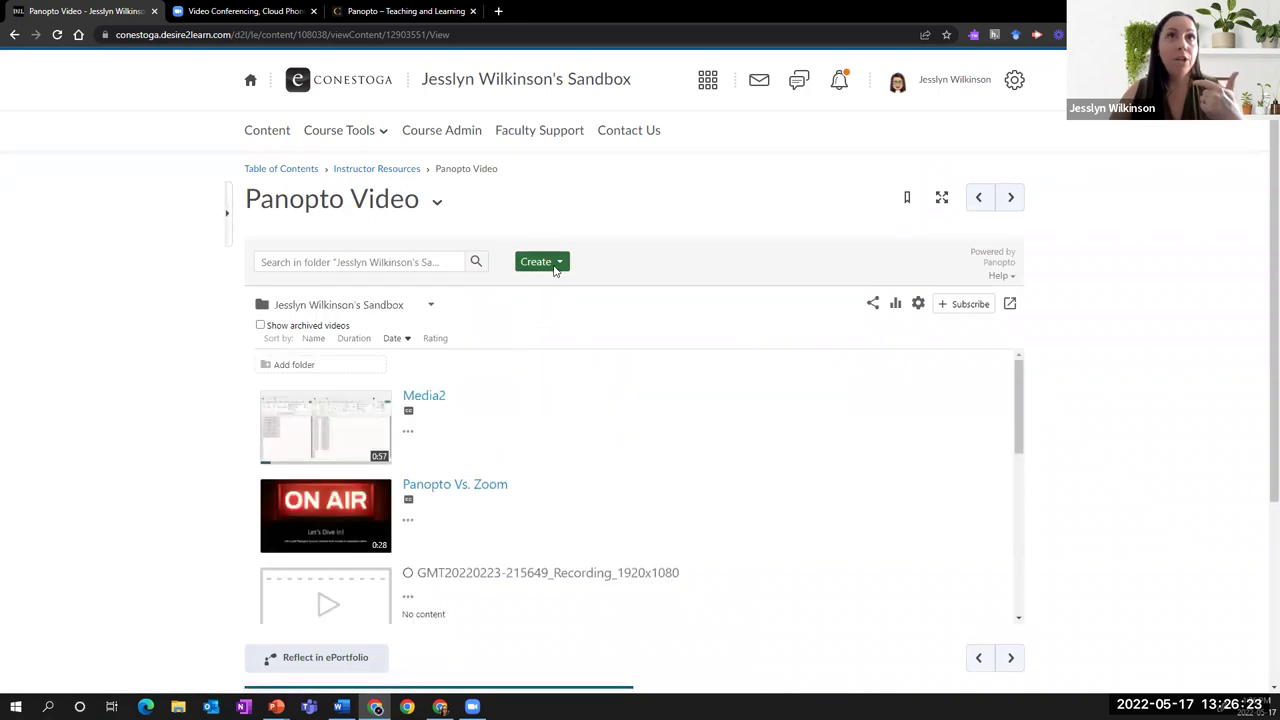
{"action": "left_click", "coordinate": [555, 265]}
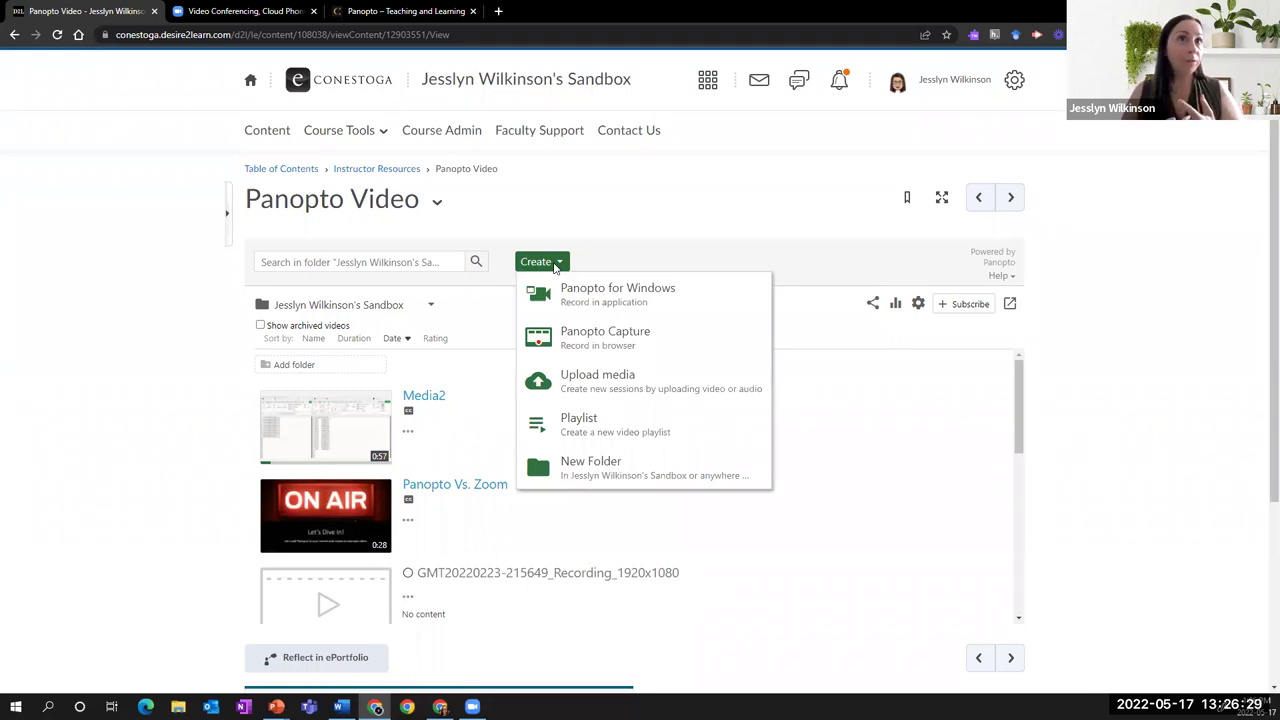
{"action": "left_click", "coordinate": [806, 266]}
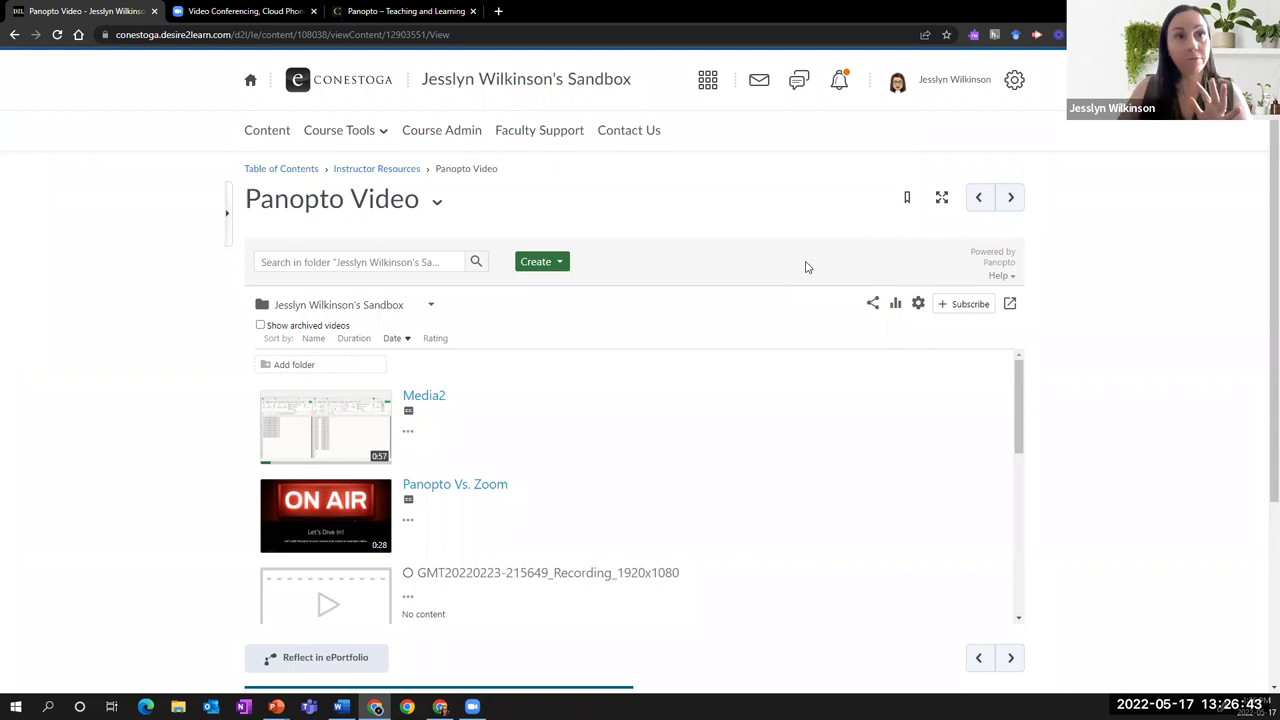
Show the Panopto article on the Teaching and Learning site and return to the Panopto Video page
{"action": "mouse_move", "coordinate": [460, 521]}
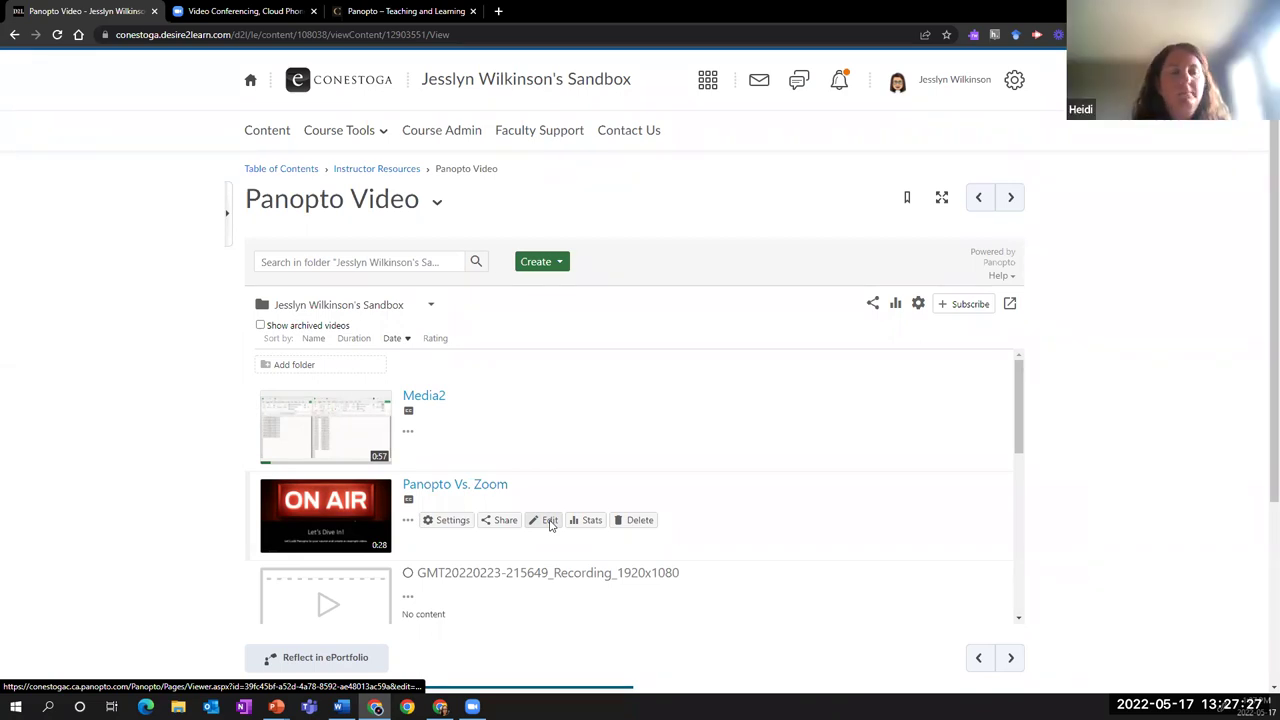
{"action": "left_click", "coordinate": [392, 11]}
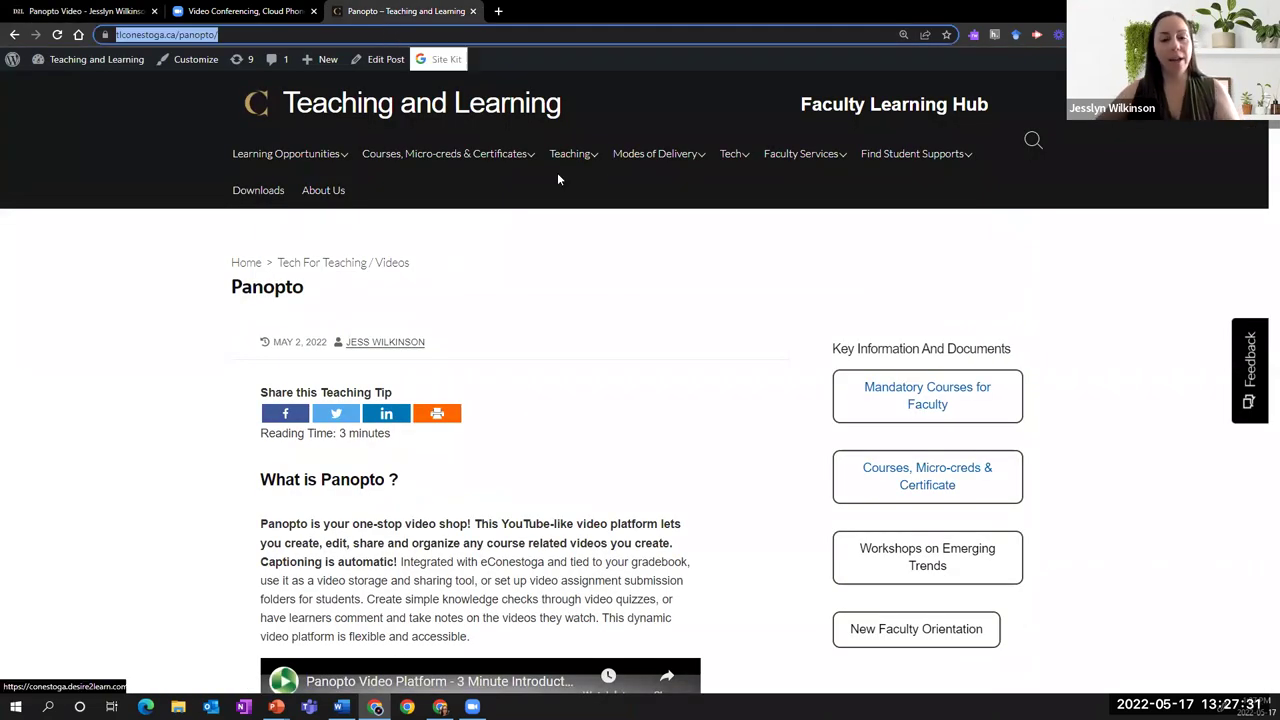
{"action": "key", "text": "Escape"}
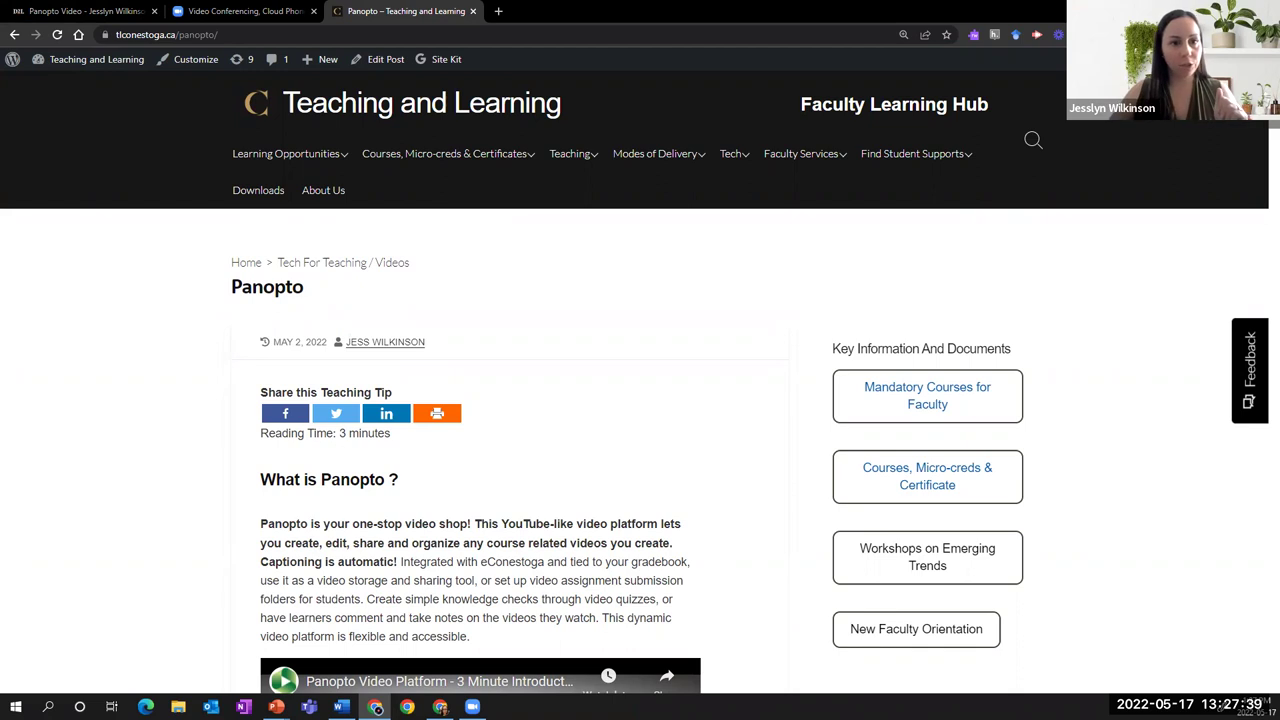
{"action": "left_click", "coordinate": [85, 11]}
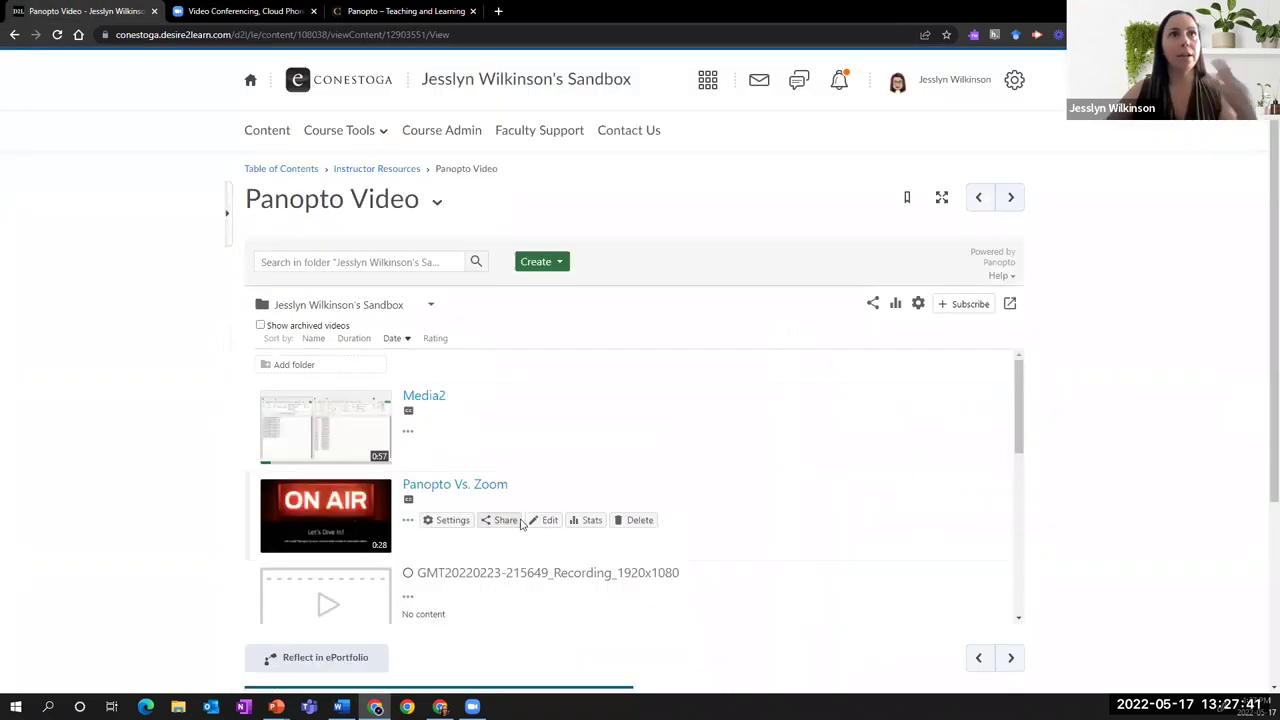
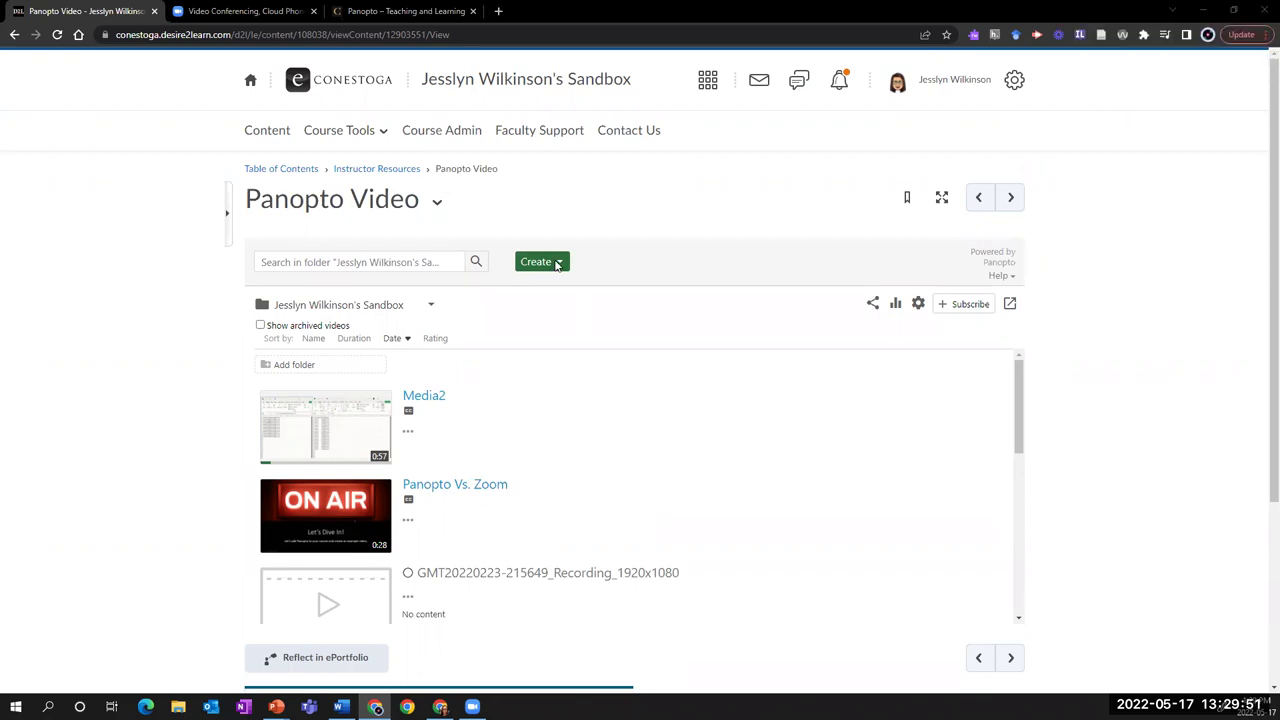
{"action": "left_click", "coordinate": [557, 263]}
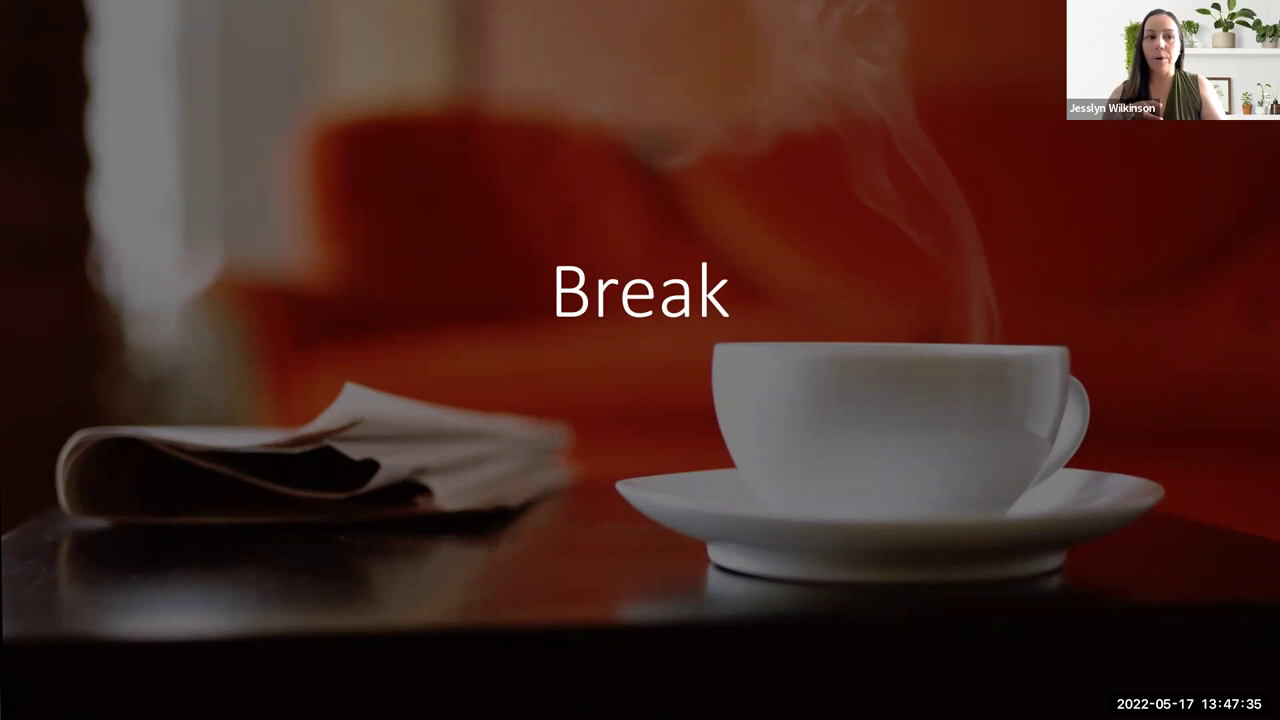
{"action": "key", "text": "alt+Tab"}
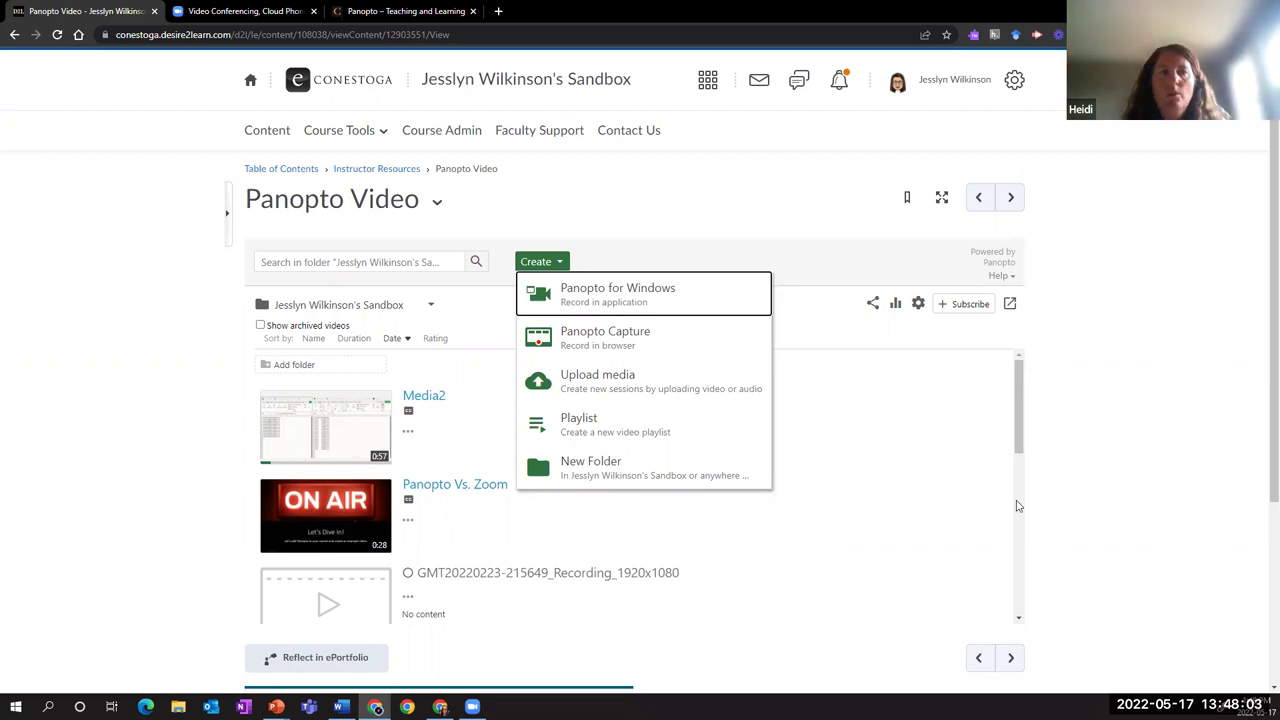
{"action": "left_click", "coordinate": [830, 270]}
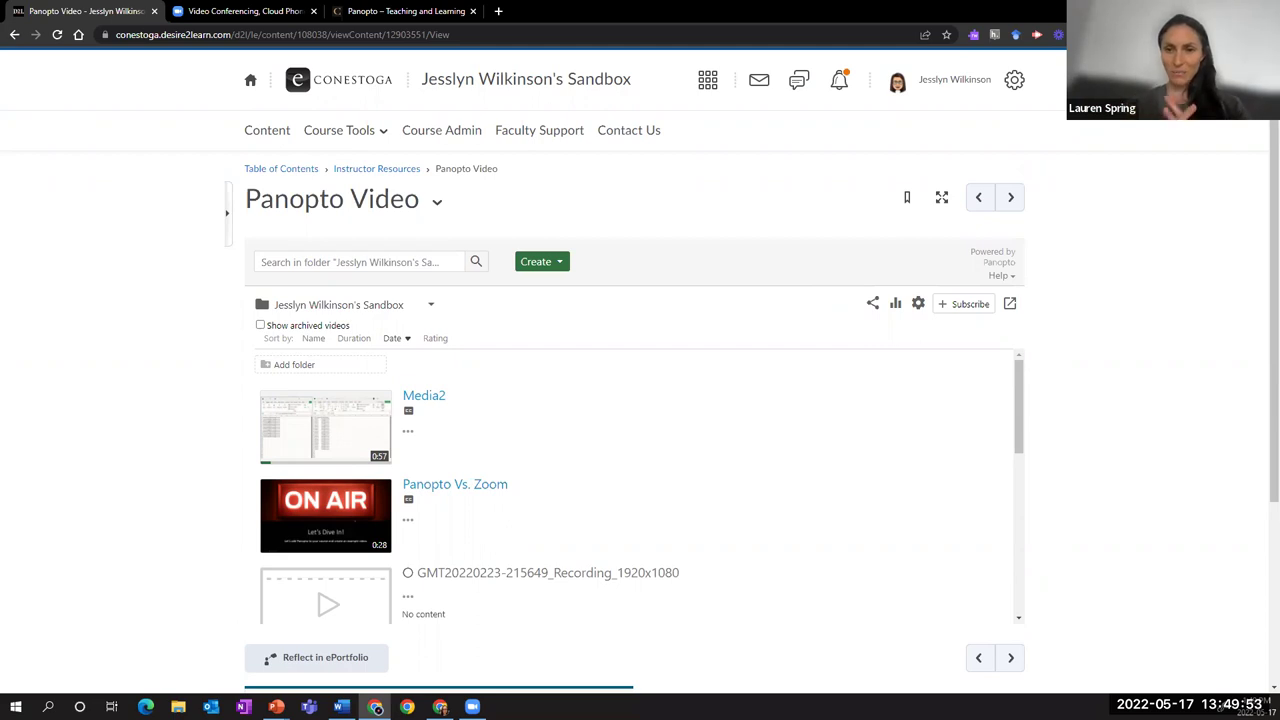
{"action": "mouse_move", "coordinate": [694, 529]}
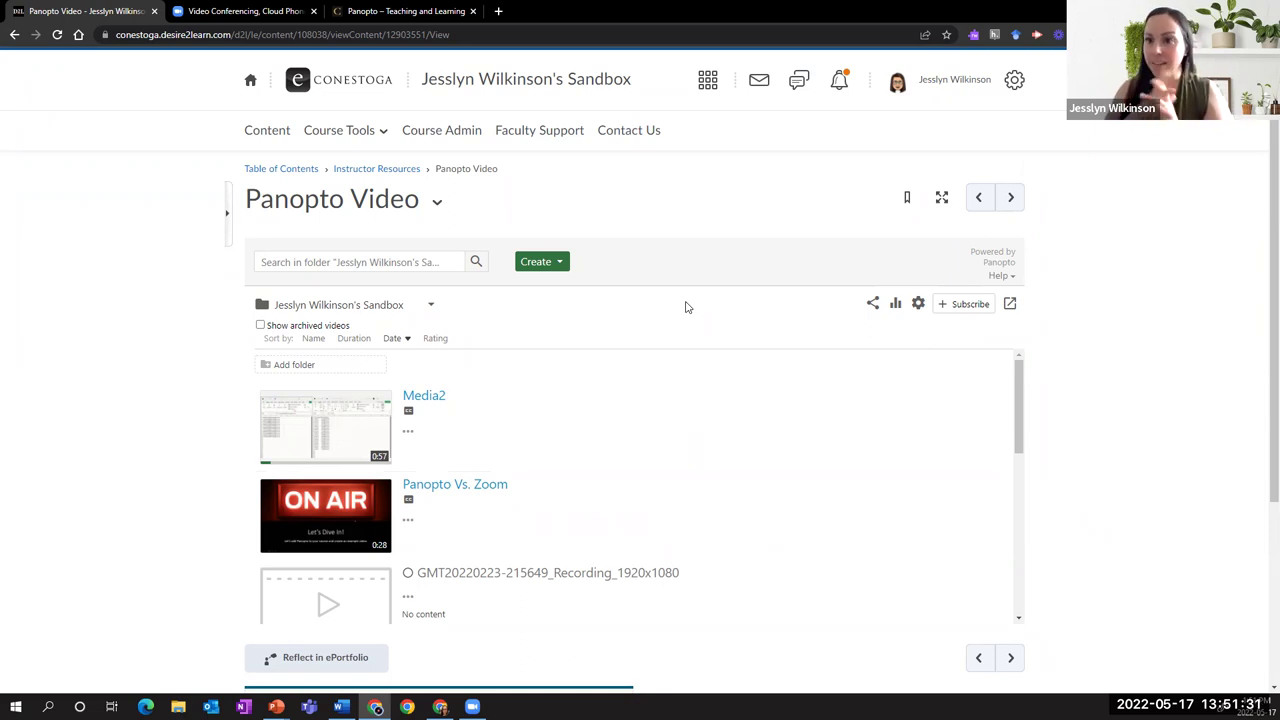
{"action": "mouse_move", "coordinate": [474, 500]}
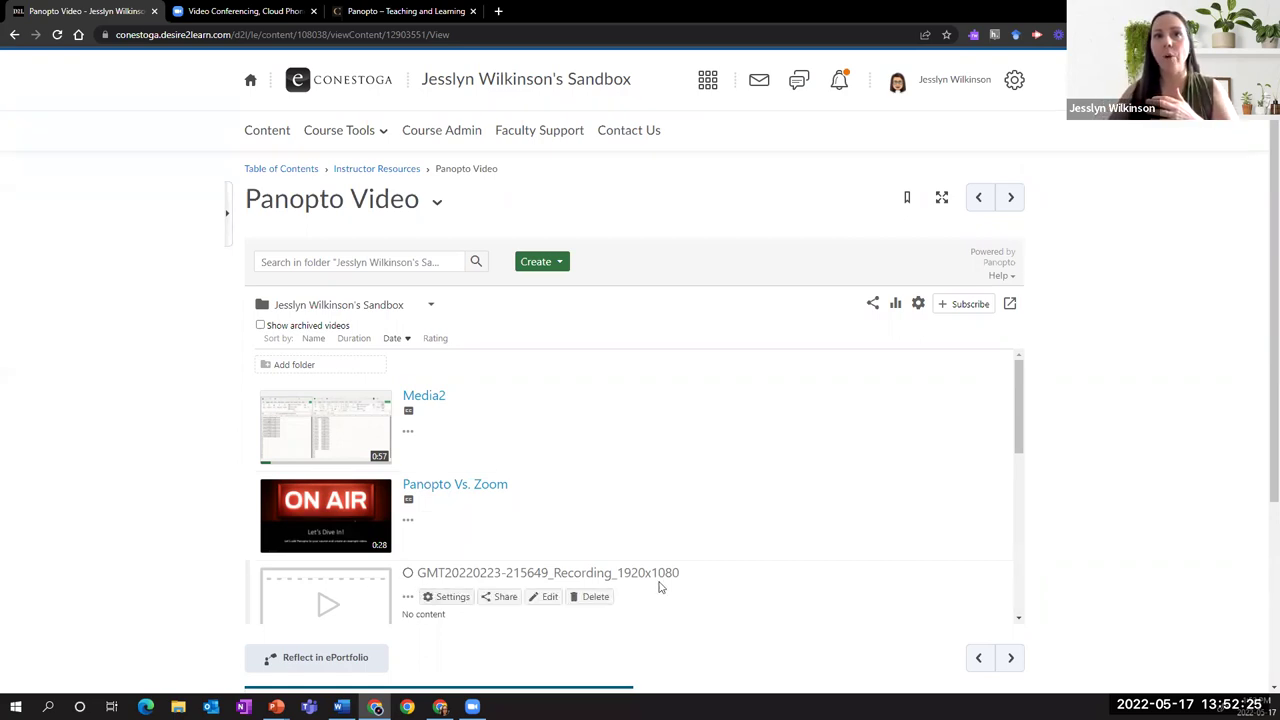
{"action": "scroll", "coordinate": [660, 590], "scroll_direction": "down", "scroll_amount": 1}
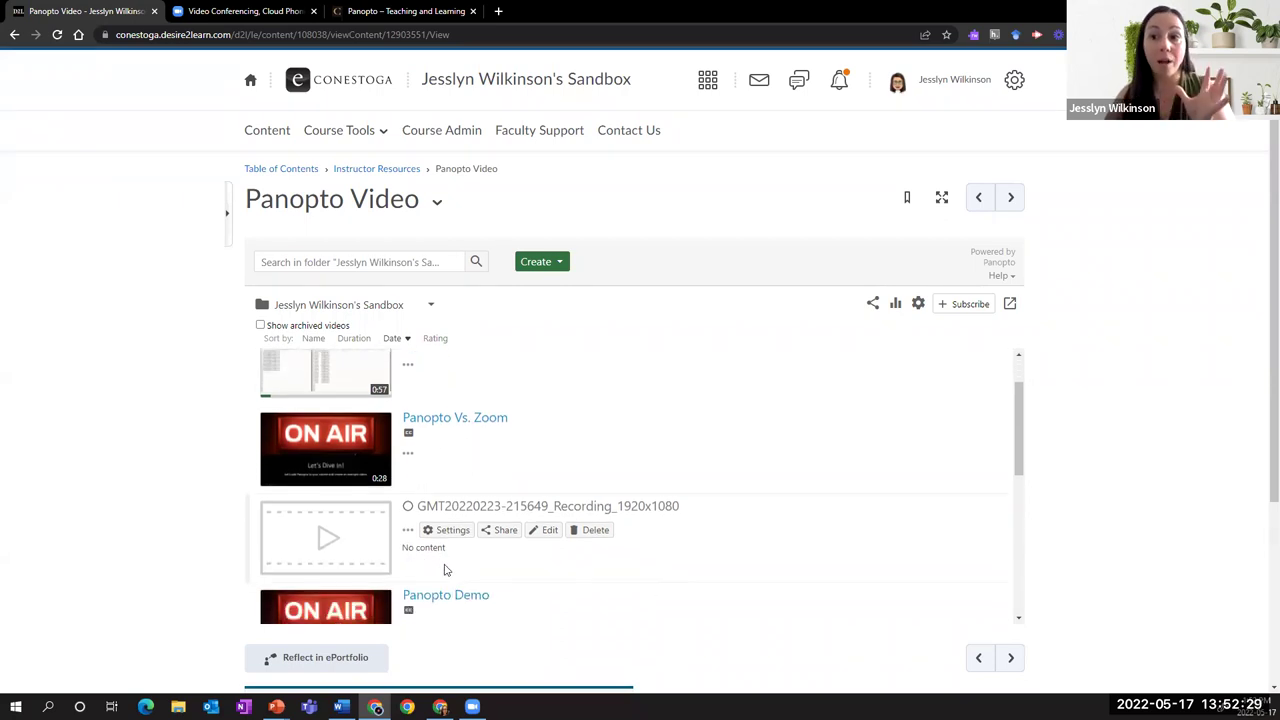
{"action": "scroll", "coordinate": [510, 570], "scroll_direction": "up", "scroll_amount": 1}
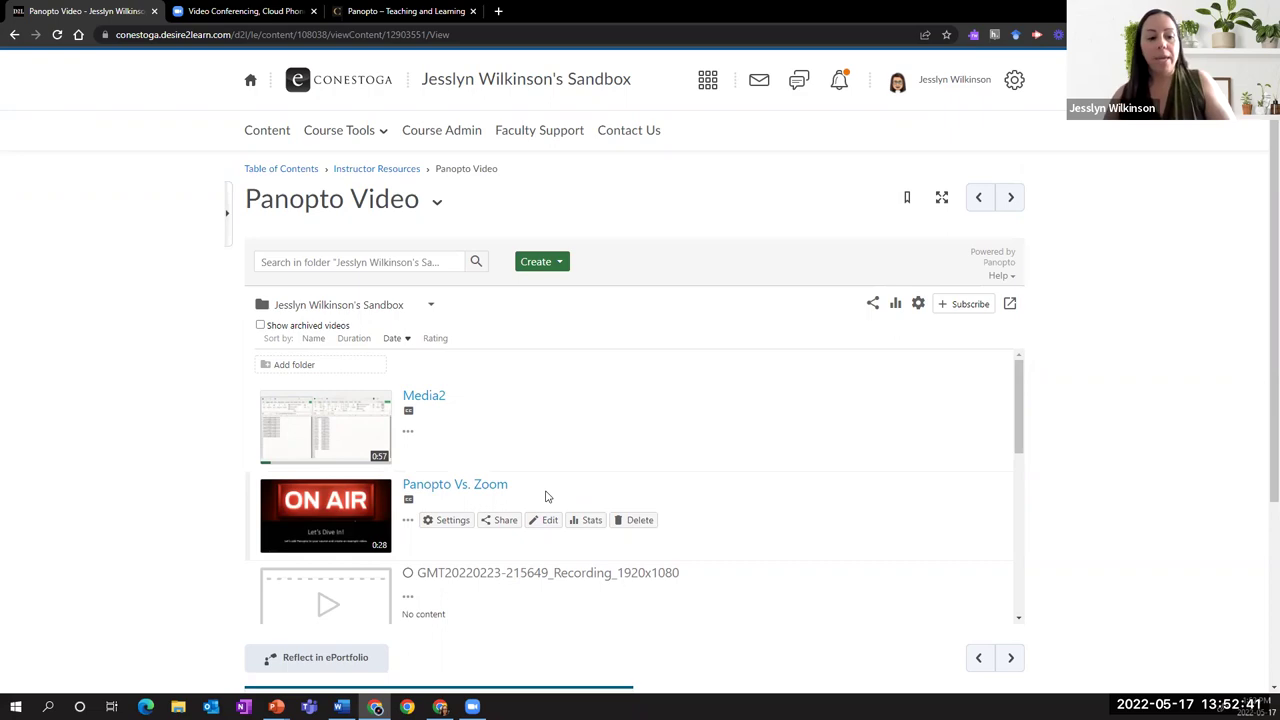
Switch to the slide show, present the Zoom/Panopto Integration slide, and return to the Panopto Video page
{"action": "key", "text": "alt+Tab"}
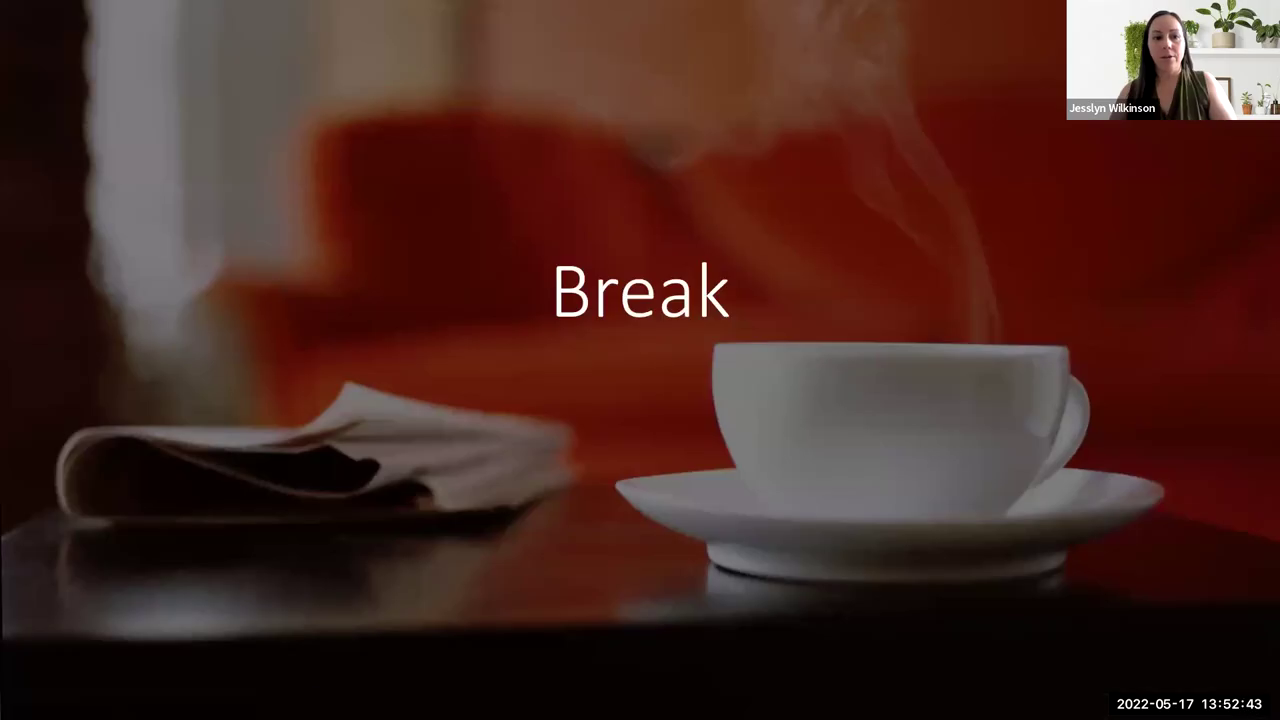
{"action": "key", "text": "Right"}
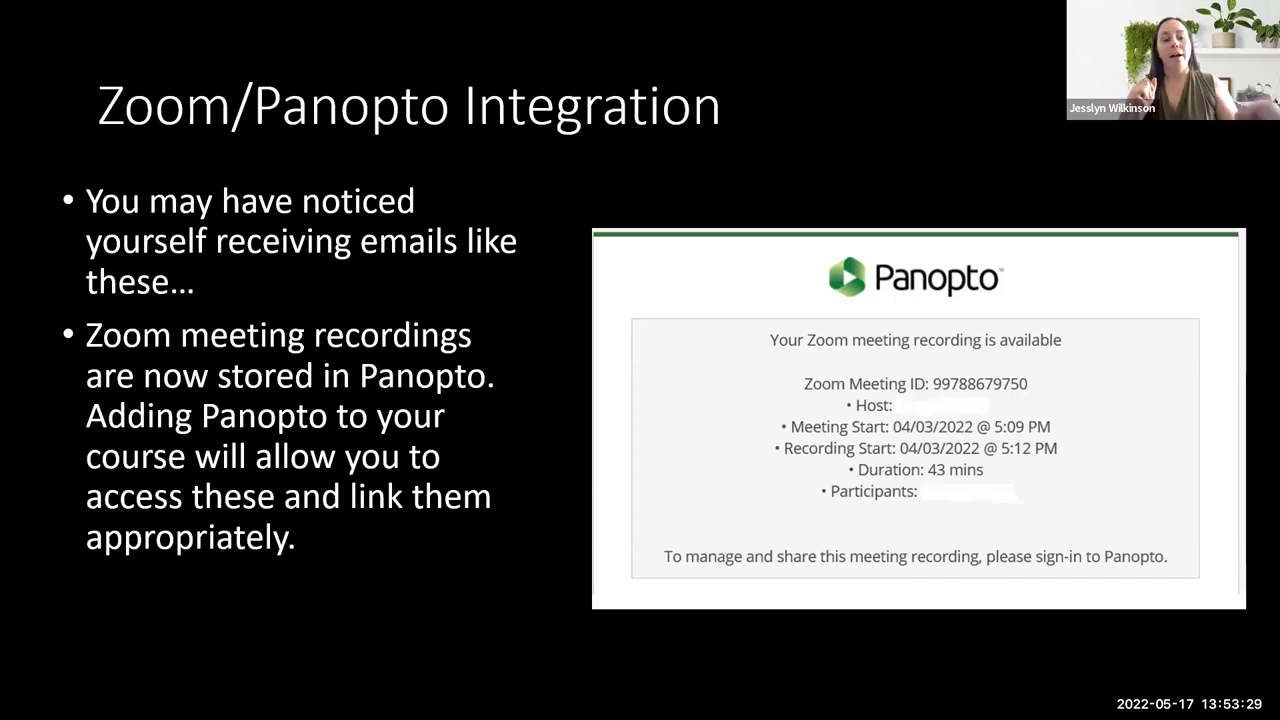
{"action": "key", "text": "alt+Tab"}
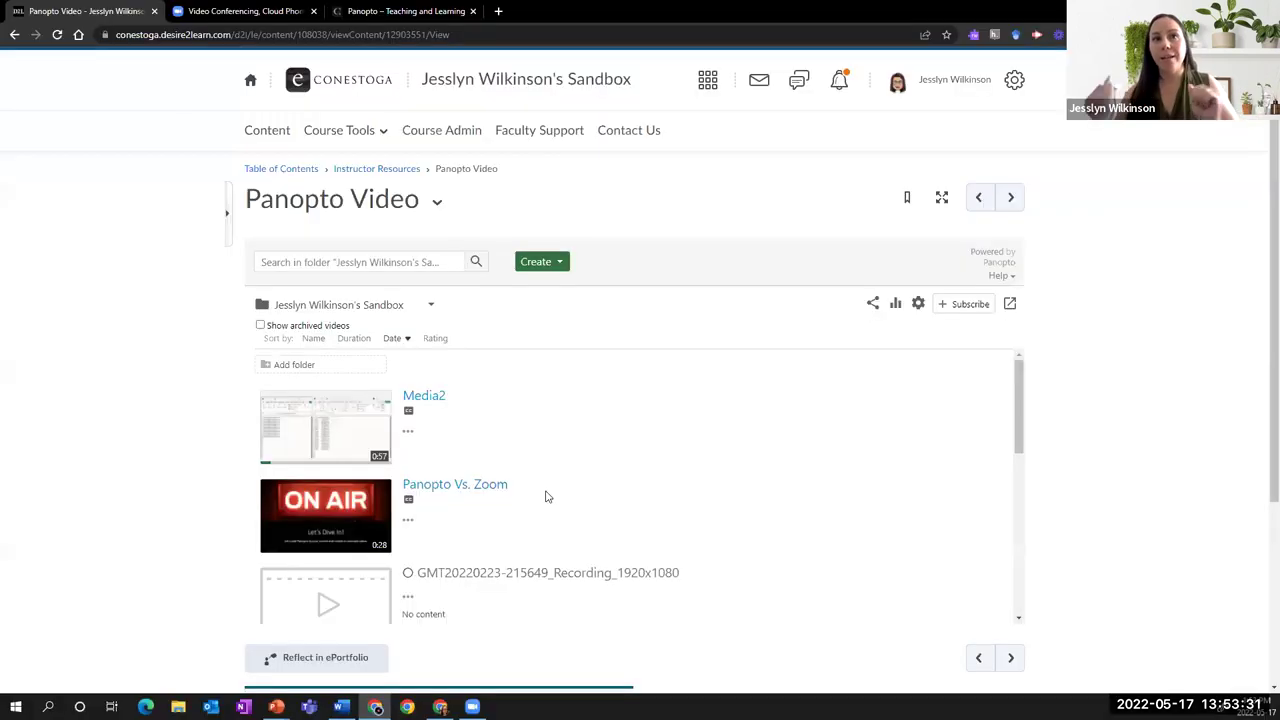
Switch Panopto to the Meeting Recordings folder and open the sharing settings of "Keynote Address"
{"action": "left_click", "coordinate": [431, 307]}
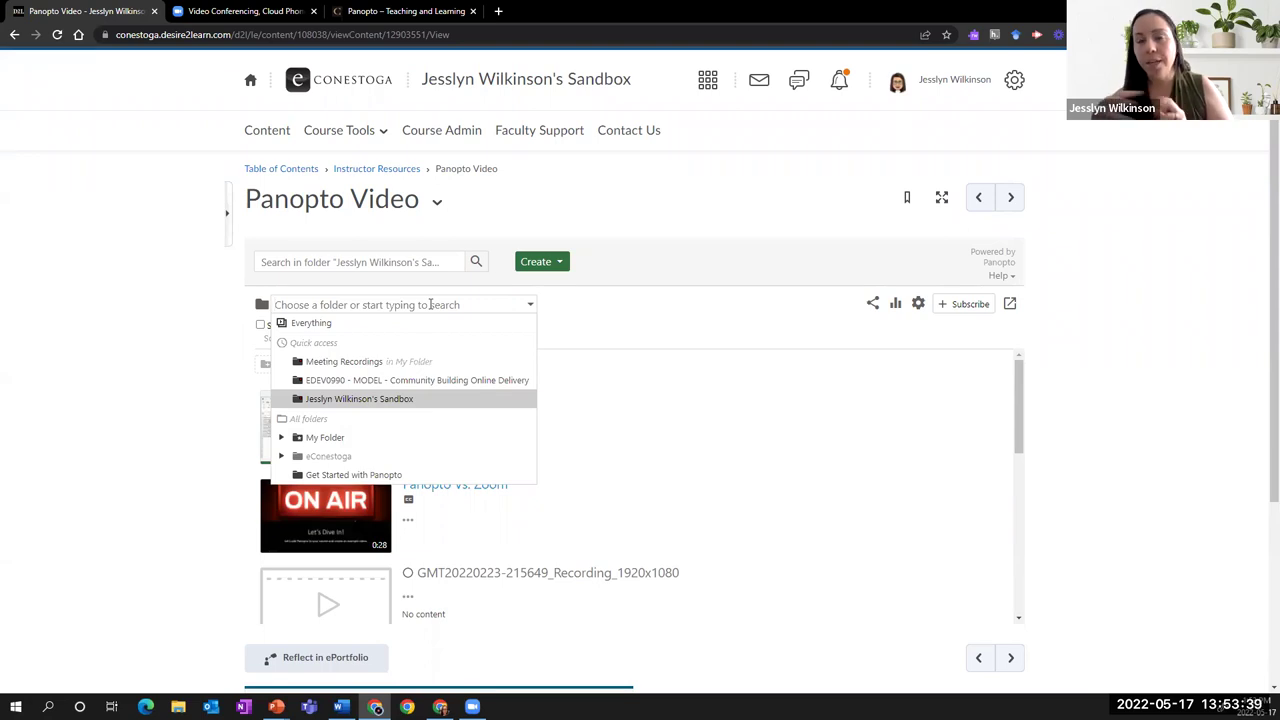
{"action": "left_click", "coordinate": [380, 362]}
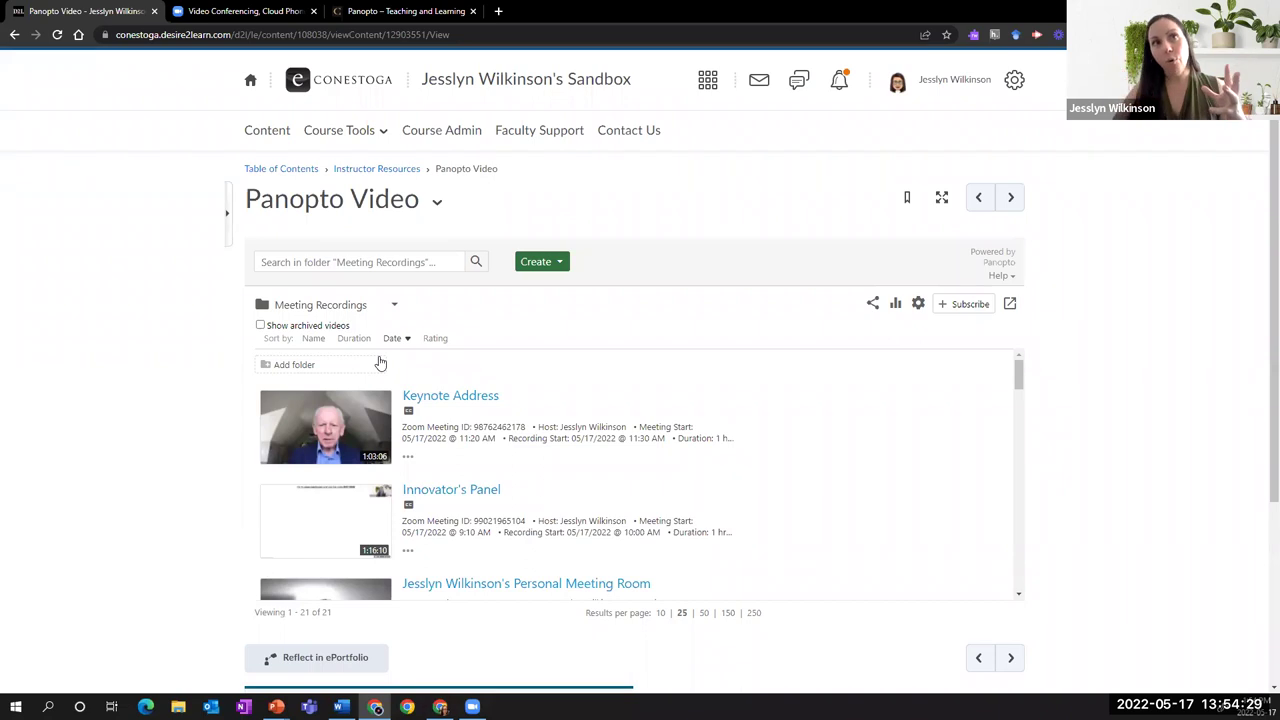
{"action": "mouse_move", "coordinate": [485, 470]}
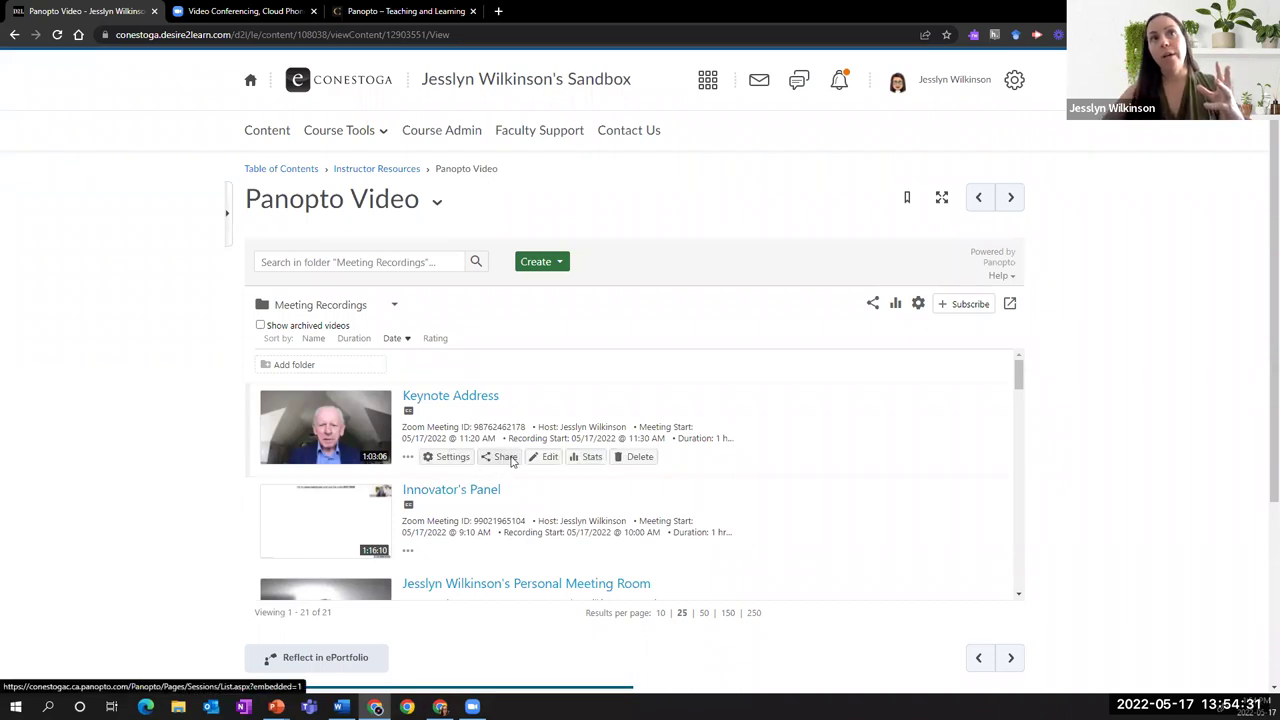
{"action": "left_click", "coordinate": [505, 457]}
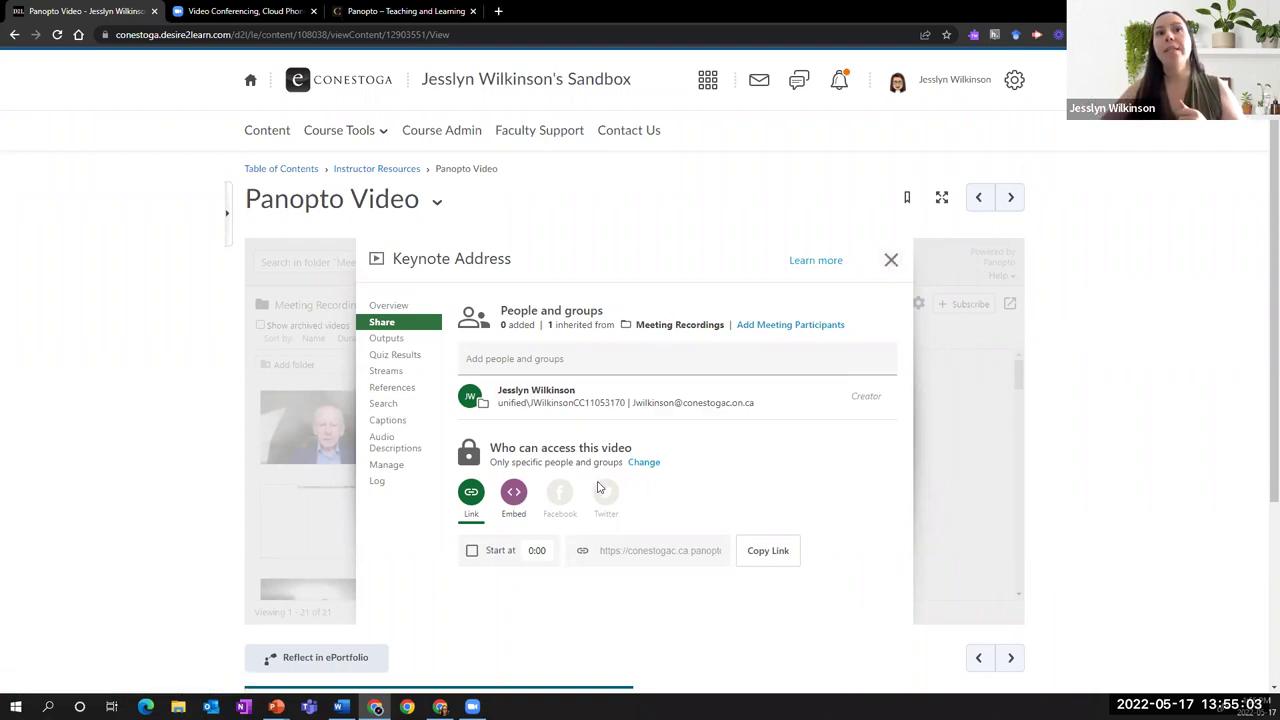
Review who can access "Keynote Address", keep access Restricted, and close its sharing settings
{"action": "left_click", "coordinate": [644, 464]}
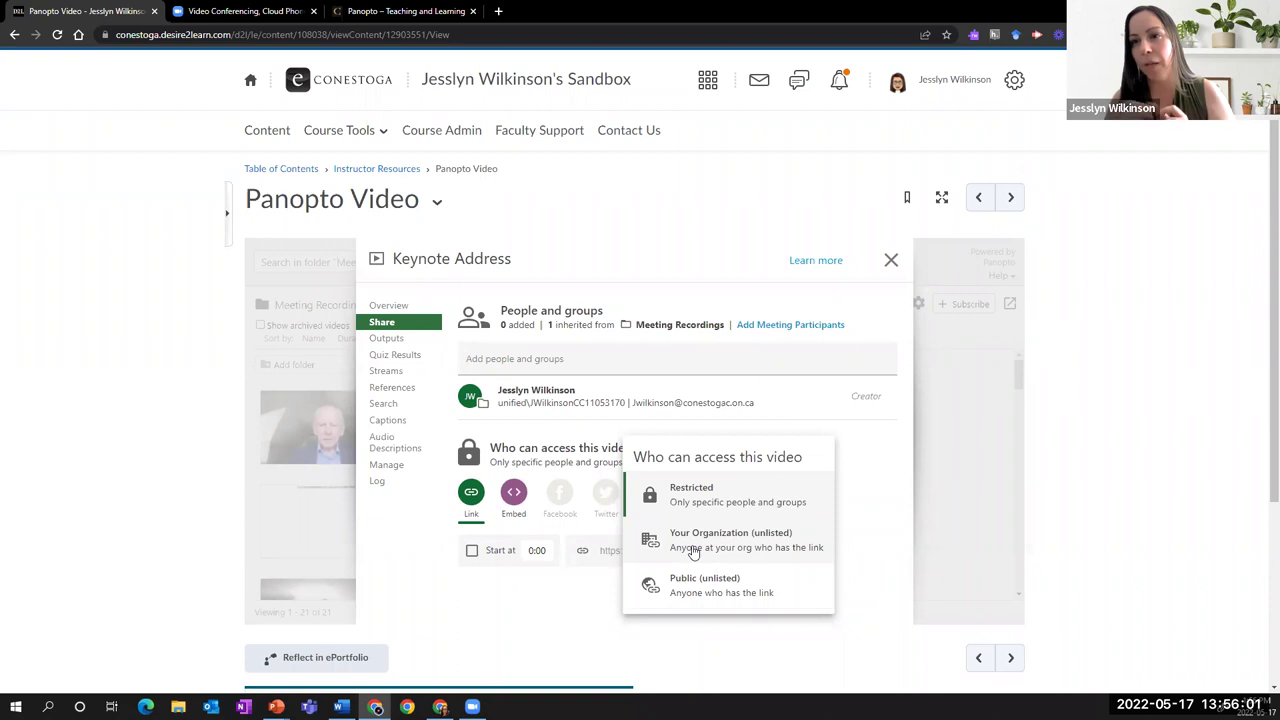
{"action": "left_click", "coordinate": [660, 485]}
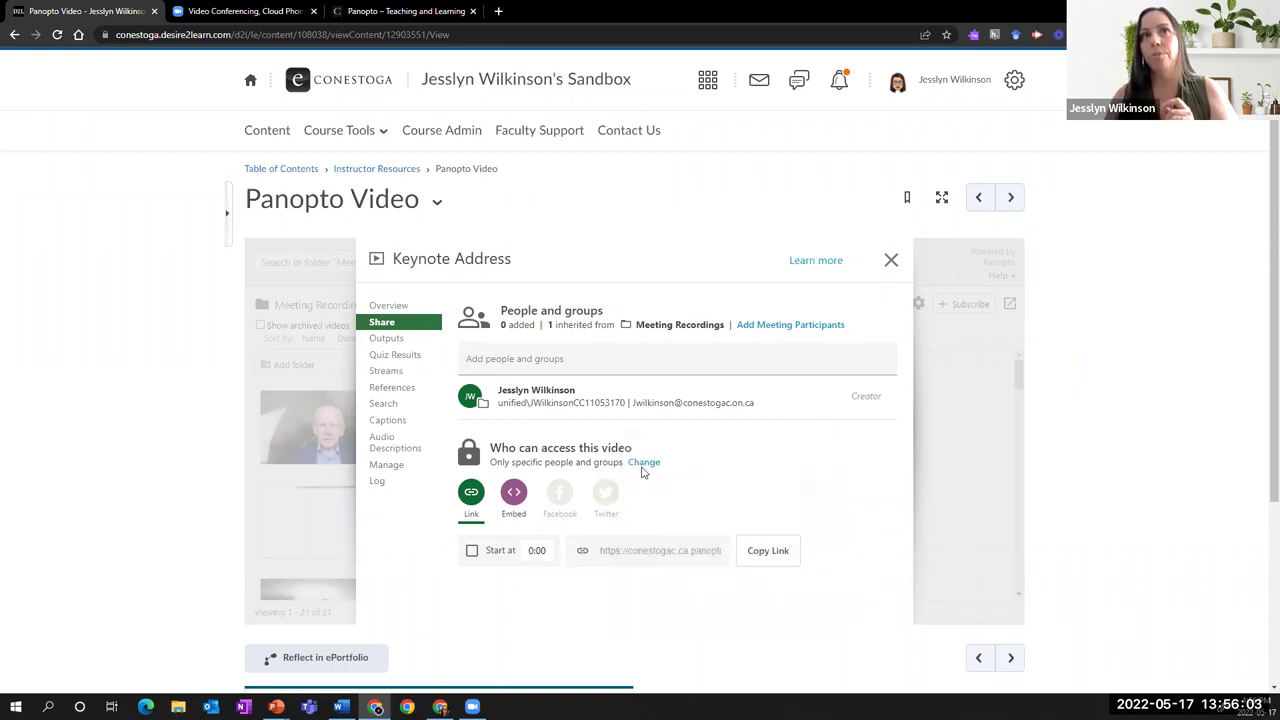
{"action": "left_click", "coordinate": [641, 465]}
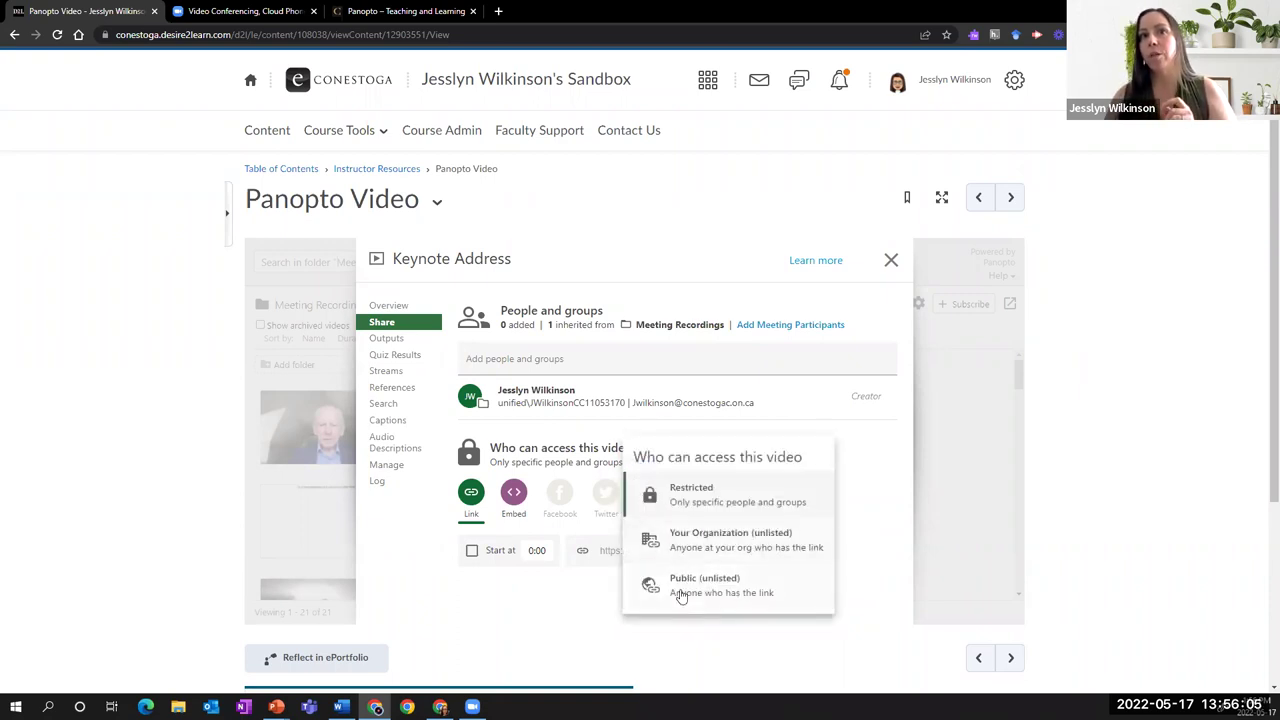
{"action": "left_click", "coordinate": [488, 605]}
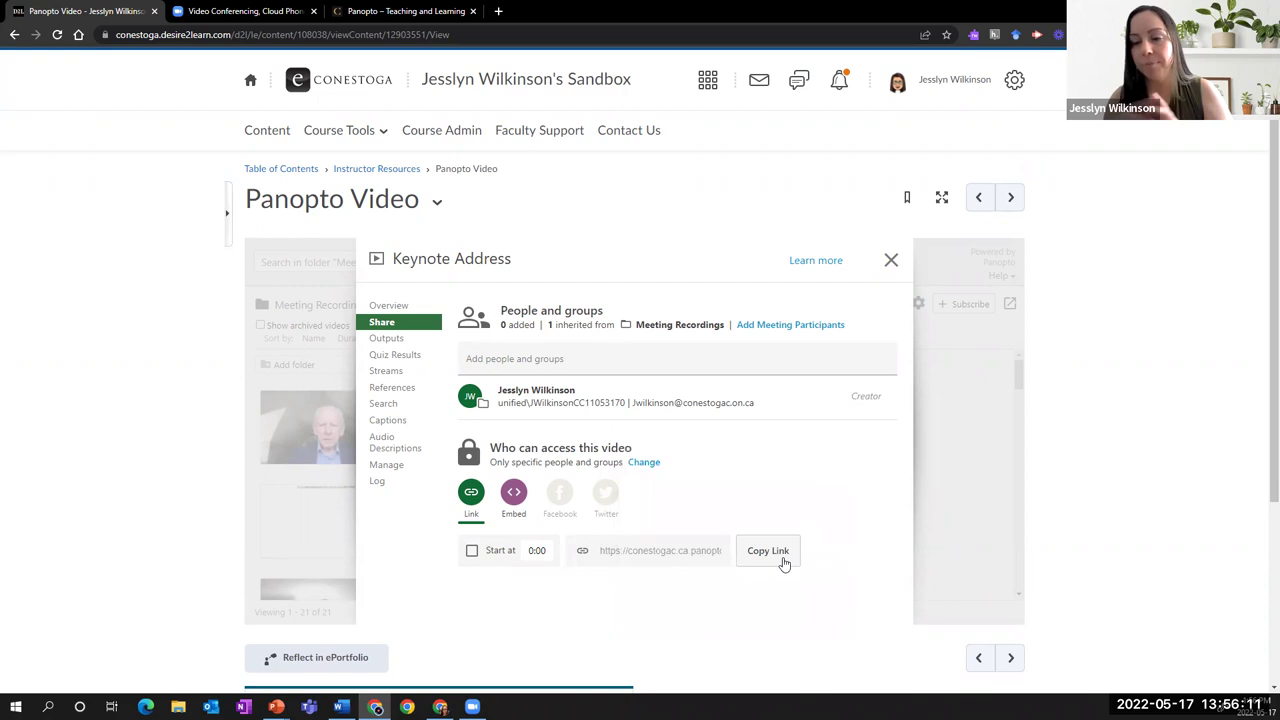
{"action": "left_click", "coordinate": [891, 261]}
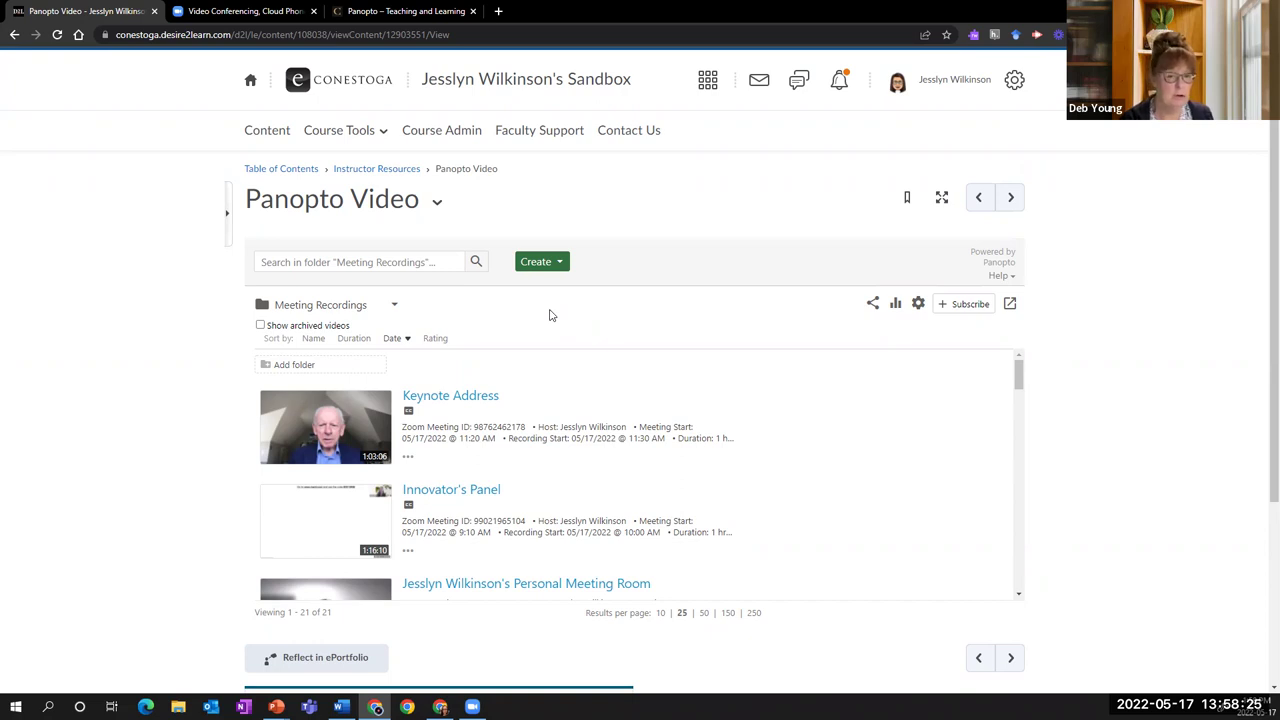
Reopen the sharing settings of "Keynote Address", show the access options again, and close them without a change
{"action": "left_click", "coordinate": [500, 459]}
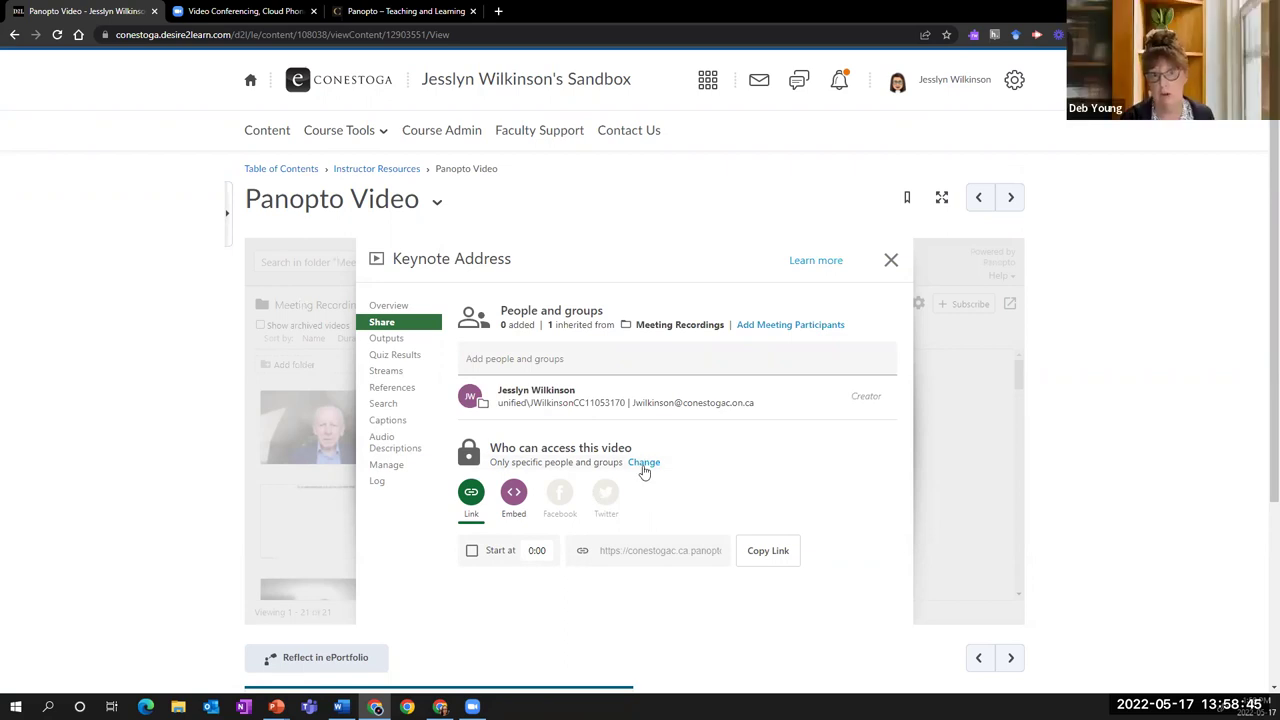
{"action": "left_click", "coordinate": [644, 463]}
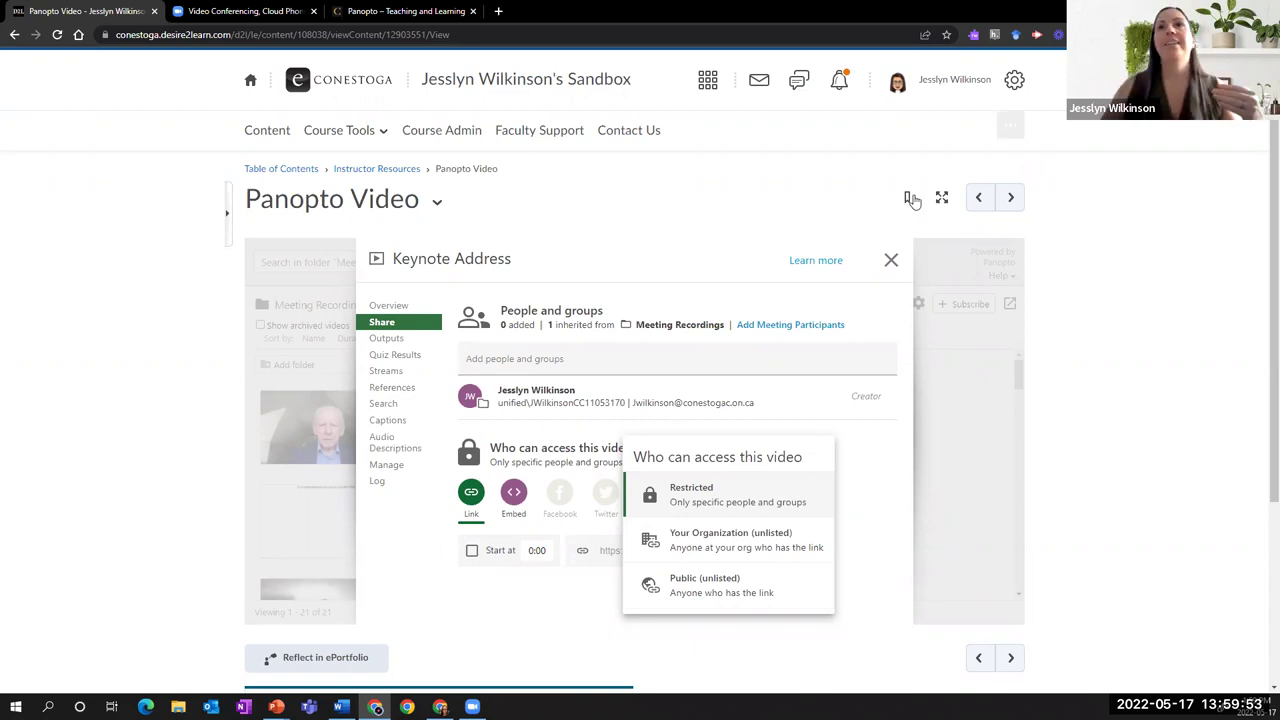
{"action": "left_click", "coordinate": [891, 261]}
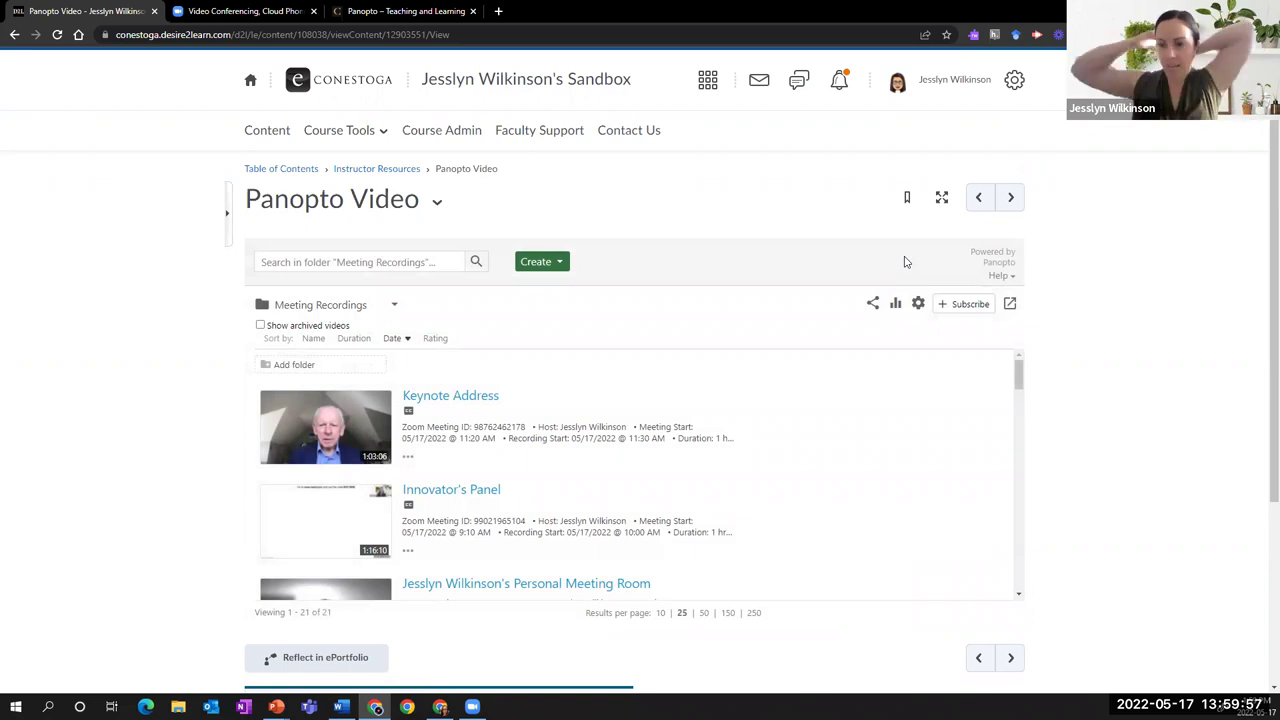
Switch Panopto to the instructor's Sandbox folder, open "Media2" and "Panopto Vs. Zoom" in the editor, and show the Media2 editor
{"action": "left_click", "coordinate": [394, 305]}
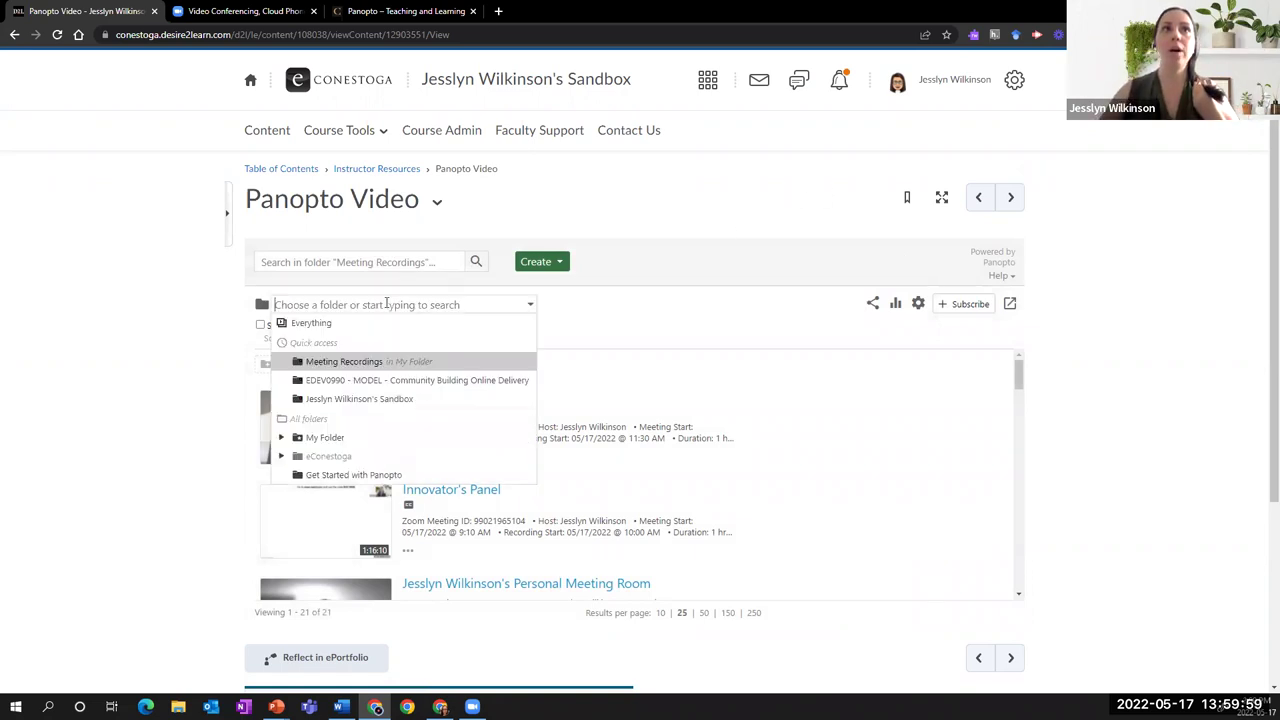
{"action": "left_click", "coordinate": [396, 399]}
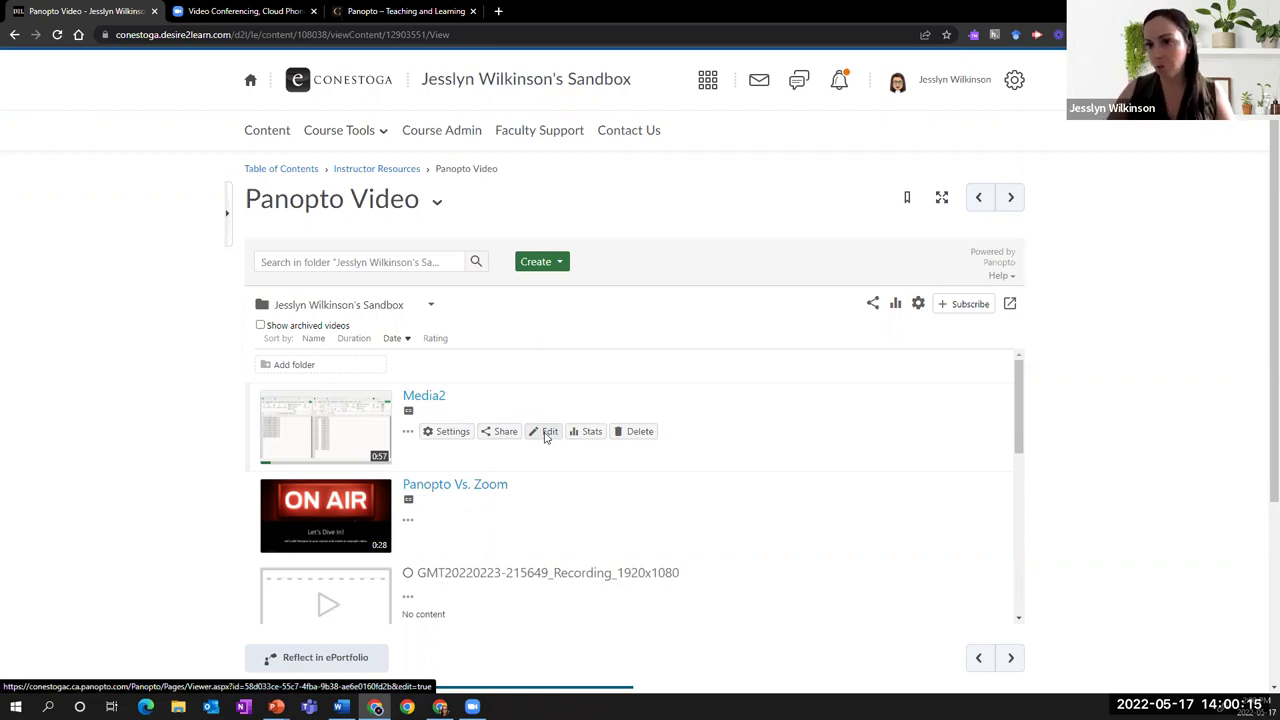
{"action": "left_click", "coordinate": [546, 434]}
{"action": "left_click", "coordinate": [540, 521]}
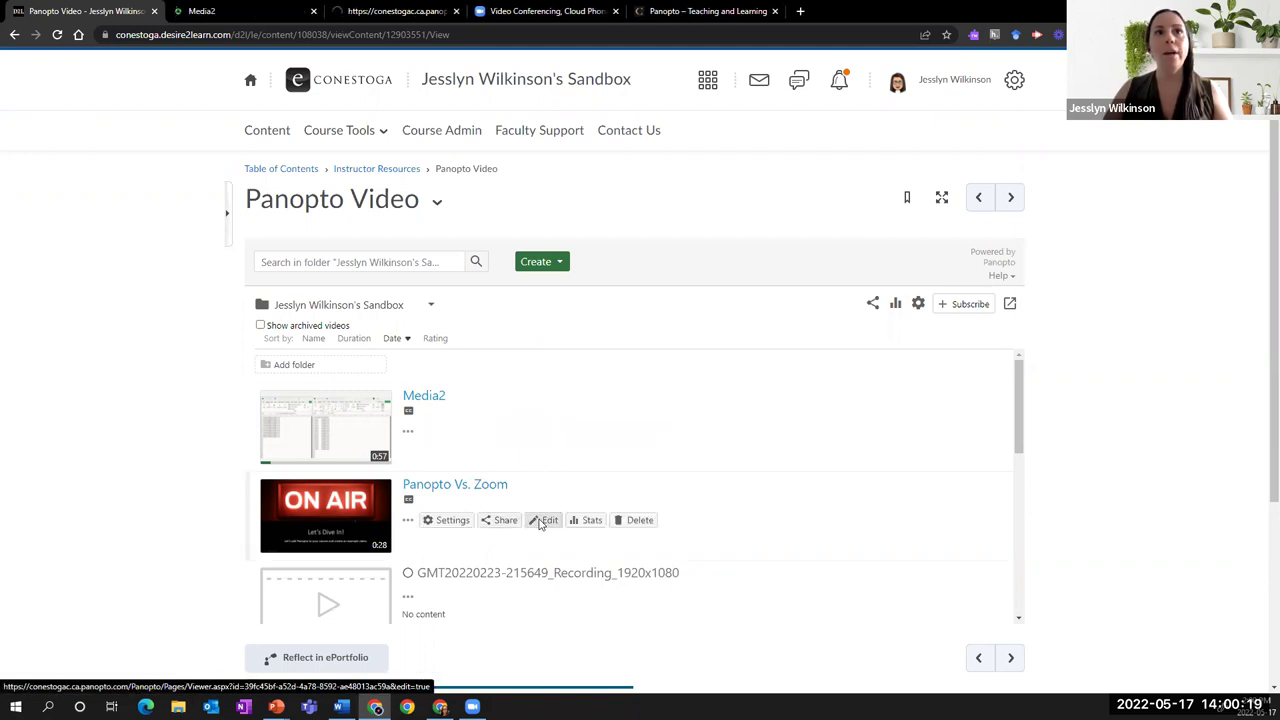
{"action": "left_click", "coordinate": [262, 11]}
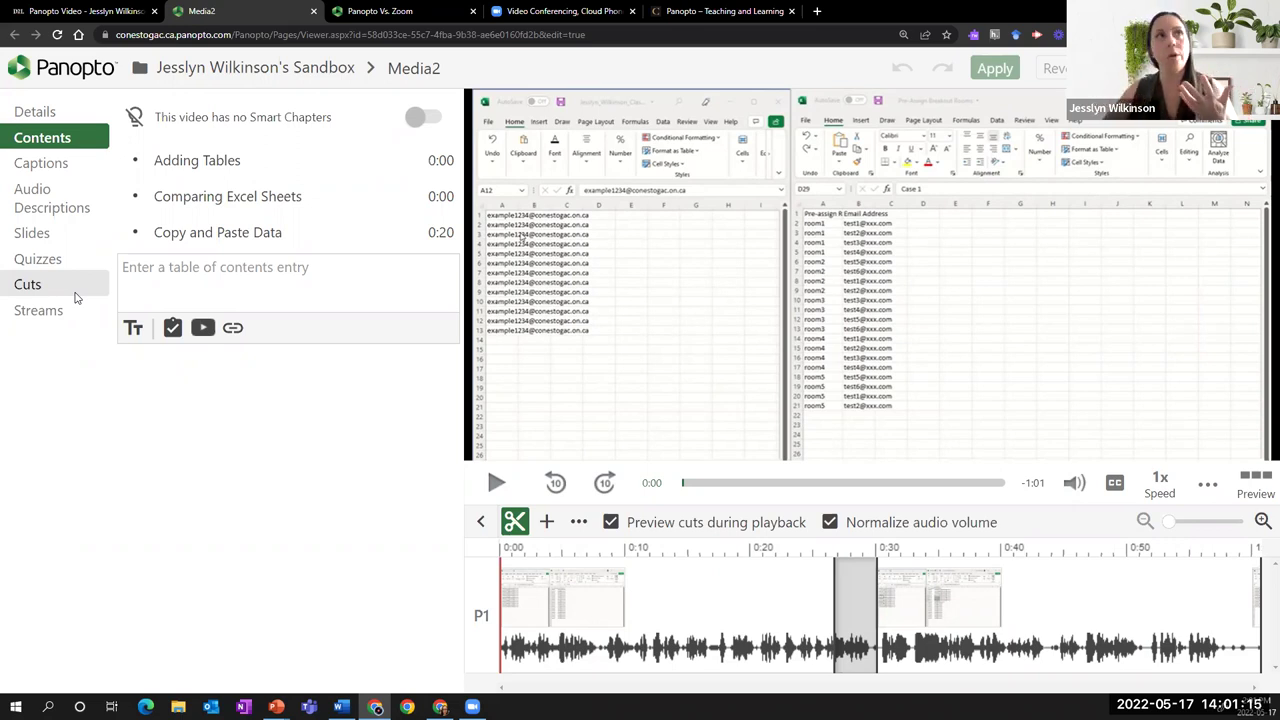
Review the details and table of contents of Media2, and jump the video to the "Copy and Paste Data" entry
{"action": "left_click", "coordinate": [44, 118]}
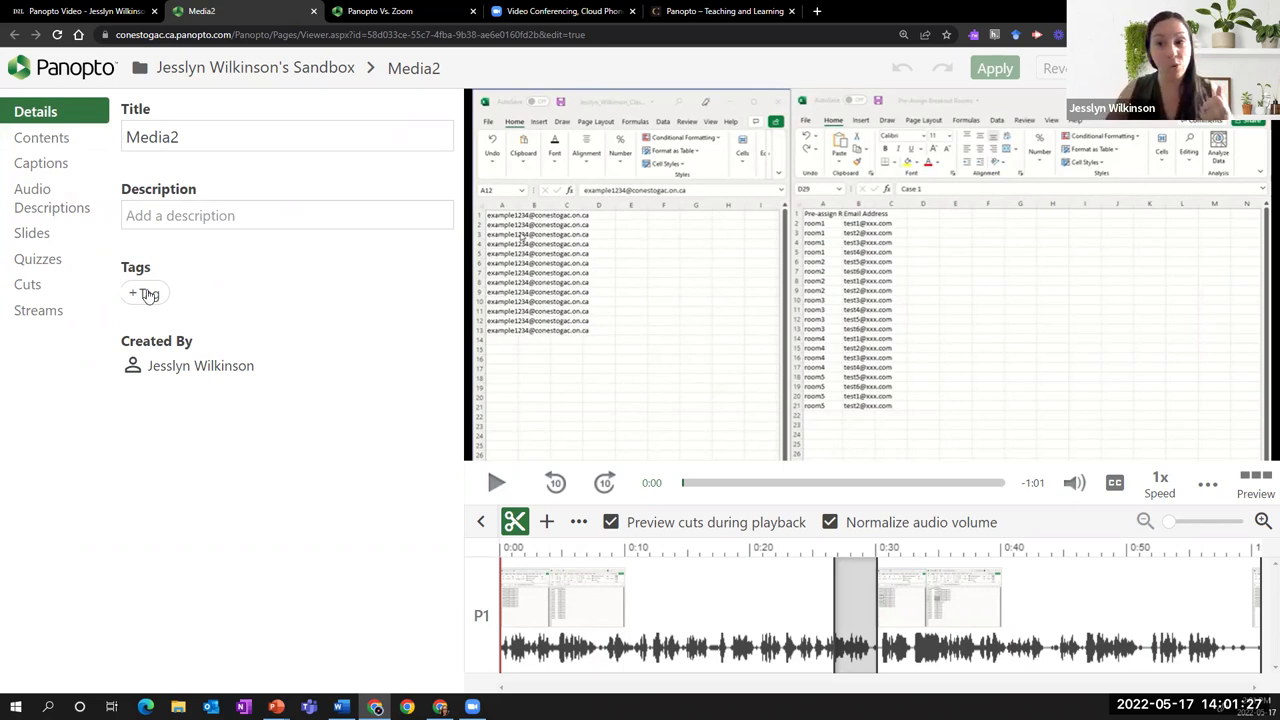
{"action": "left_click", "coordinate": [64, 148]}
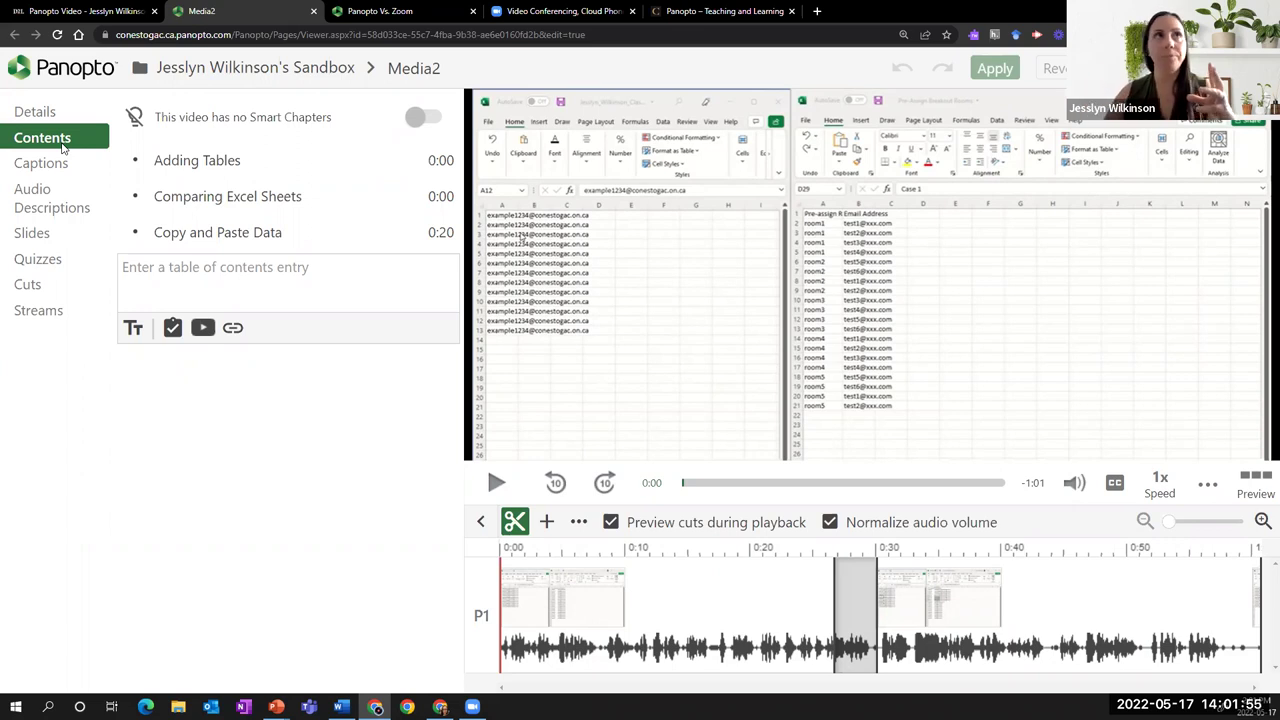
{"action": "left_click", "coordinate": [207, 160]}
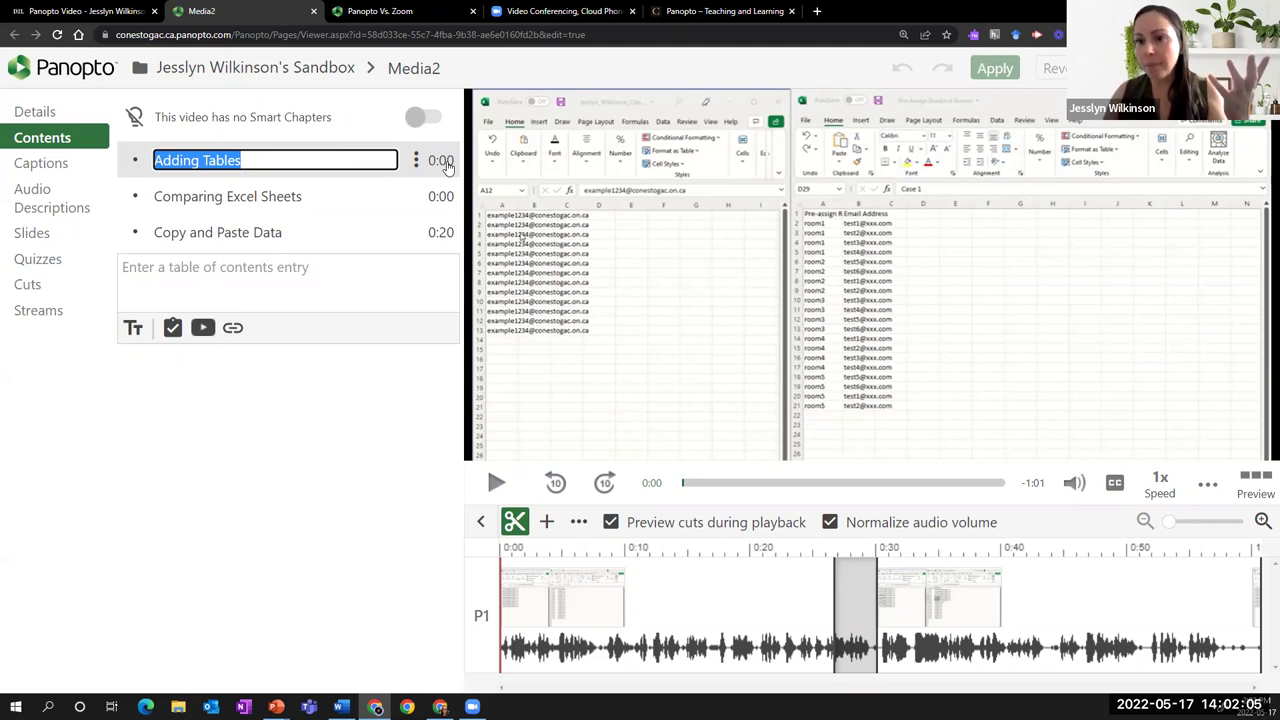
{"action": "left_click", "coordinate": [186, 233]}
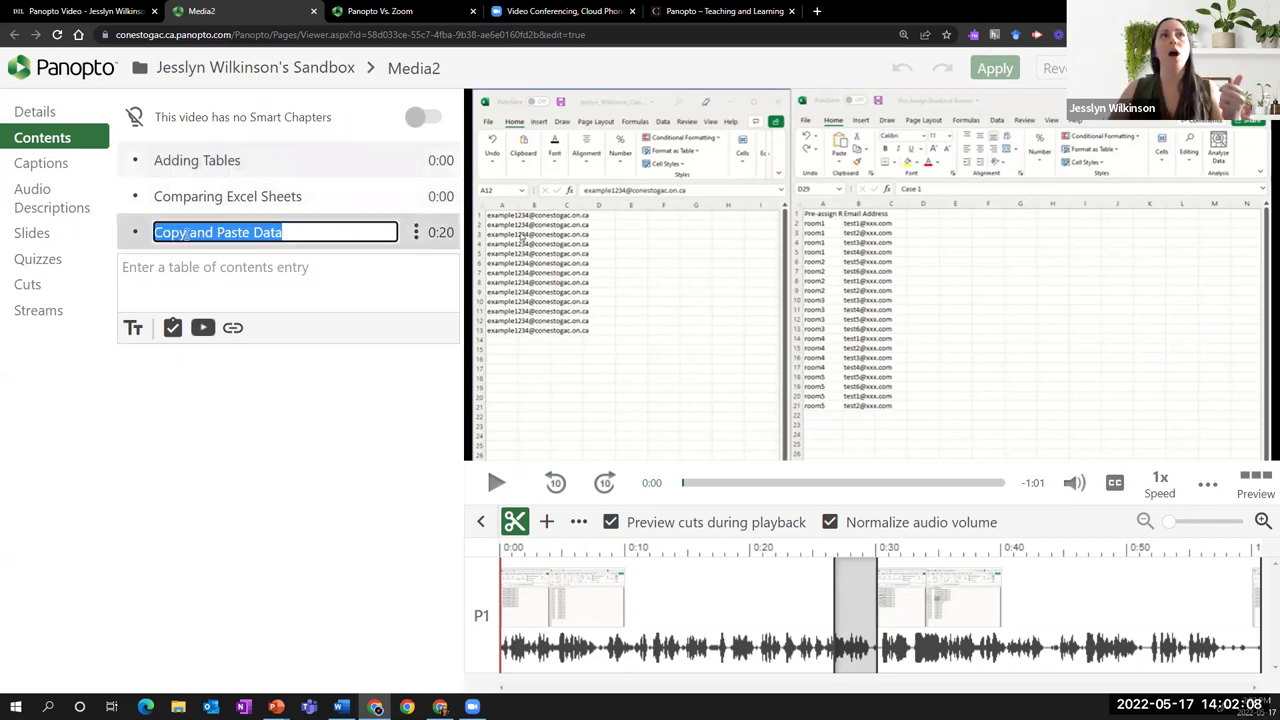
{"action": "left_click", "coordinate": [450, 243]}
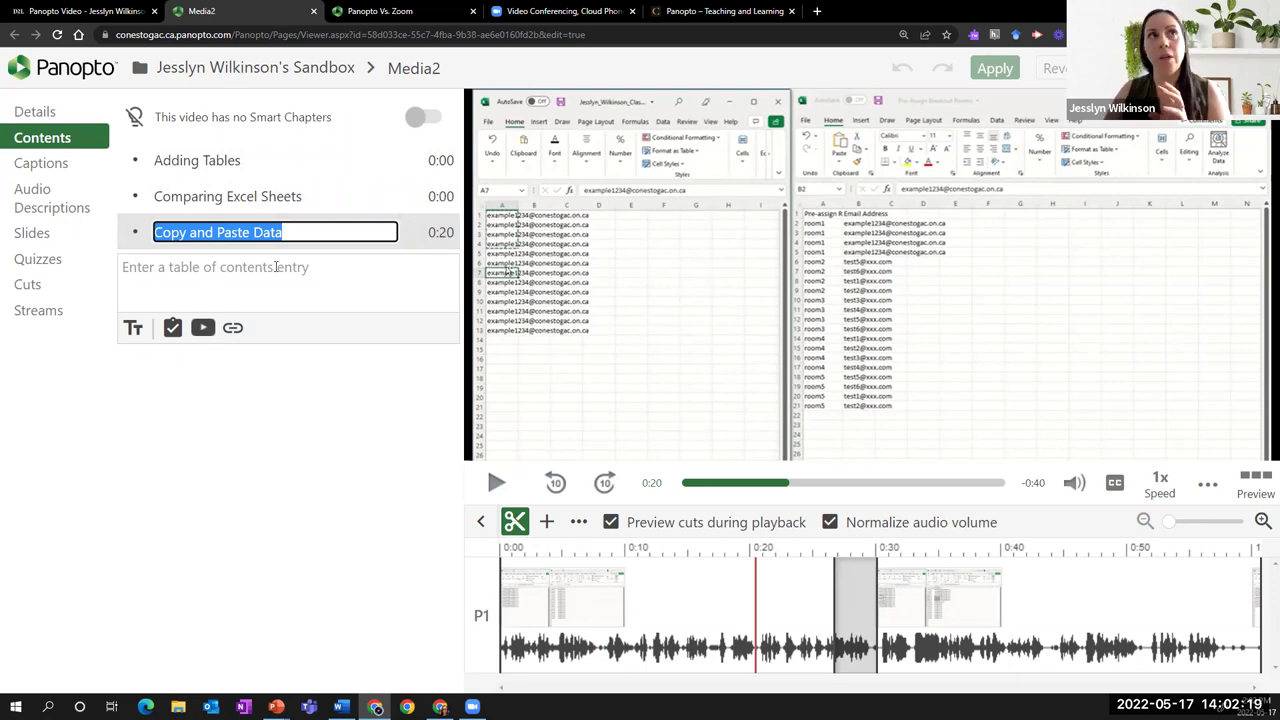
Add a table of contents entry named "Table of Contents" at 0:31 in the Media2 video
{"action": "left_click", "coordinate": [218, 283]}
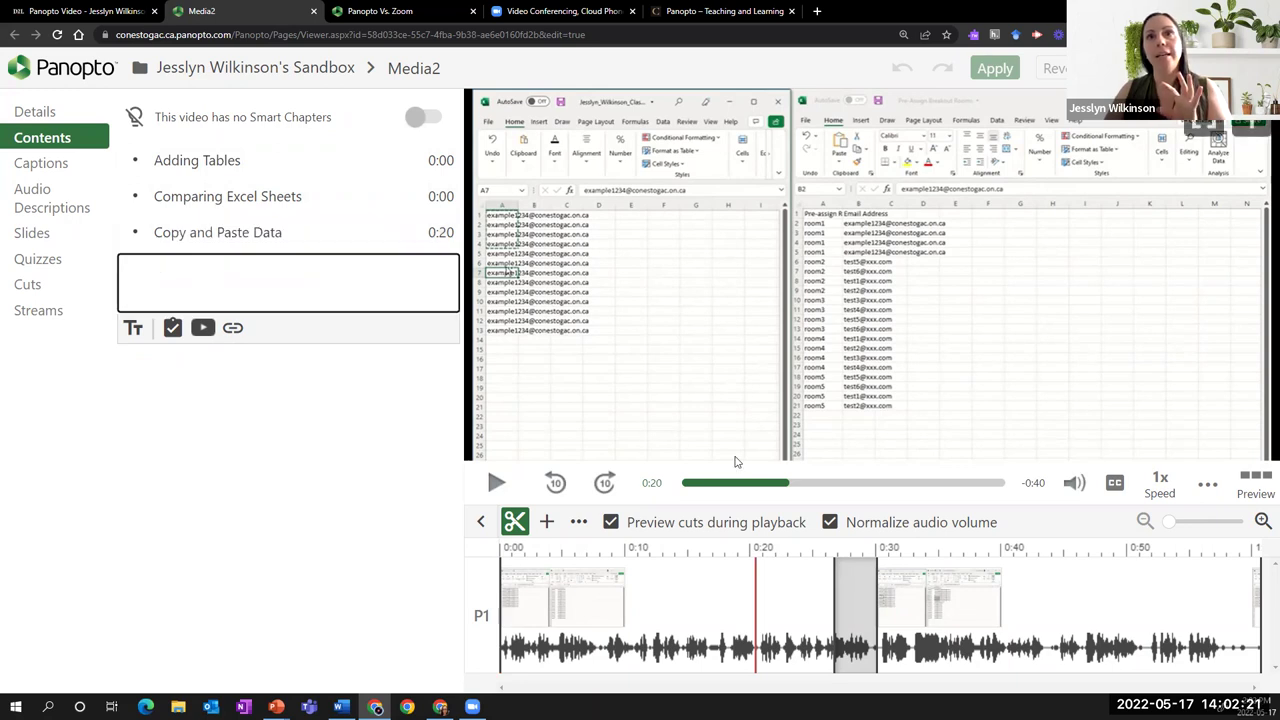
{"action": "left_click", "coordinate": [495, 484]}
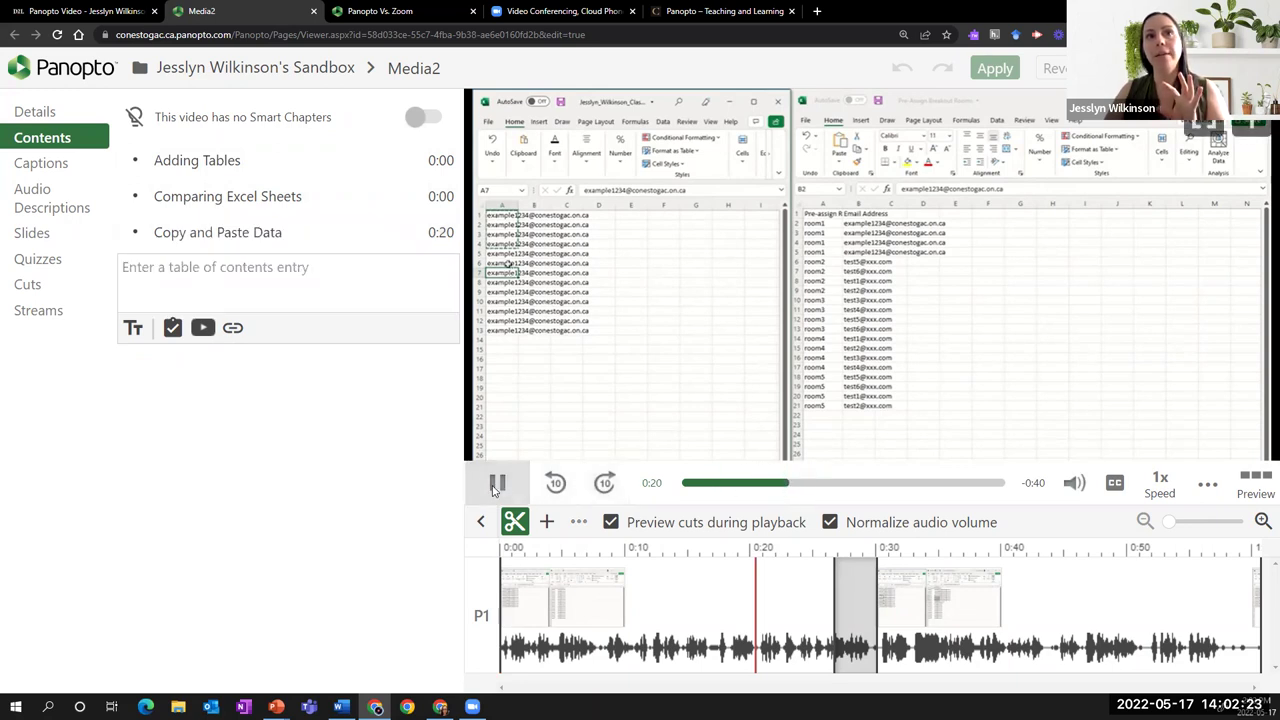
{"action": "left_click", "coordinate": [495, 484]}
{"action": "left_click_drag", "start_coordinate": [788, 483], "coordinate": [848, 484]}
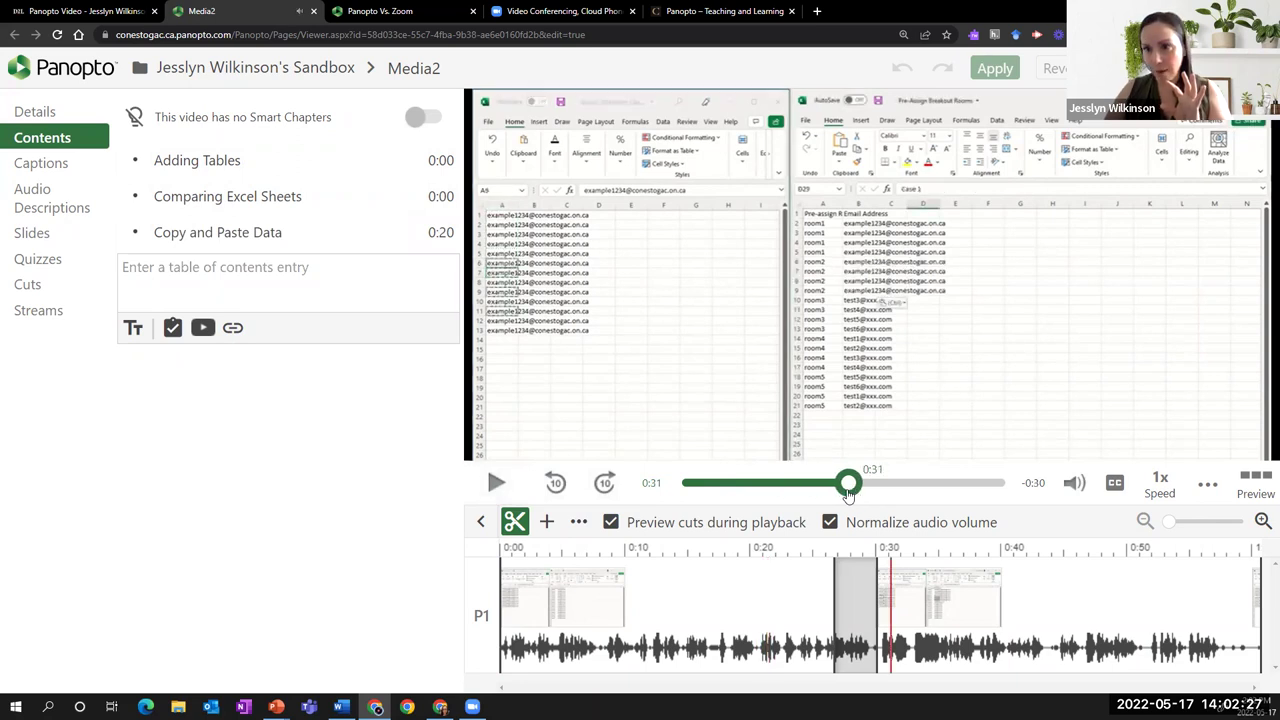
{"action": "left_click", "coordinate": [286, 269]}
{"action": "type", "text": "Table of Con"}
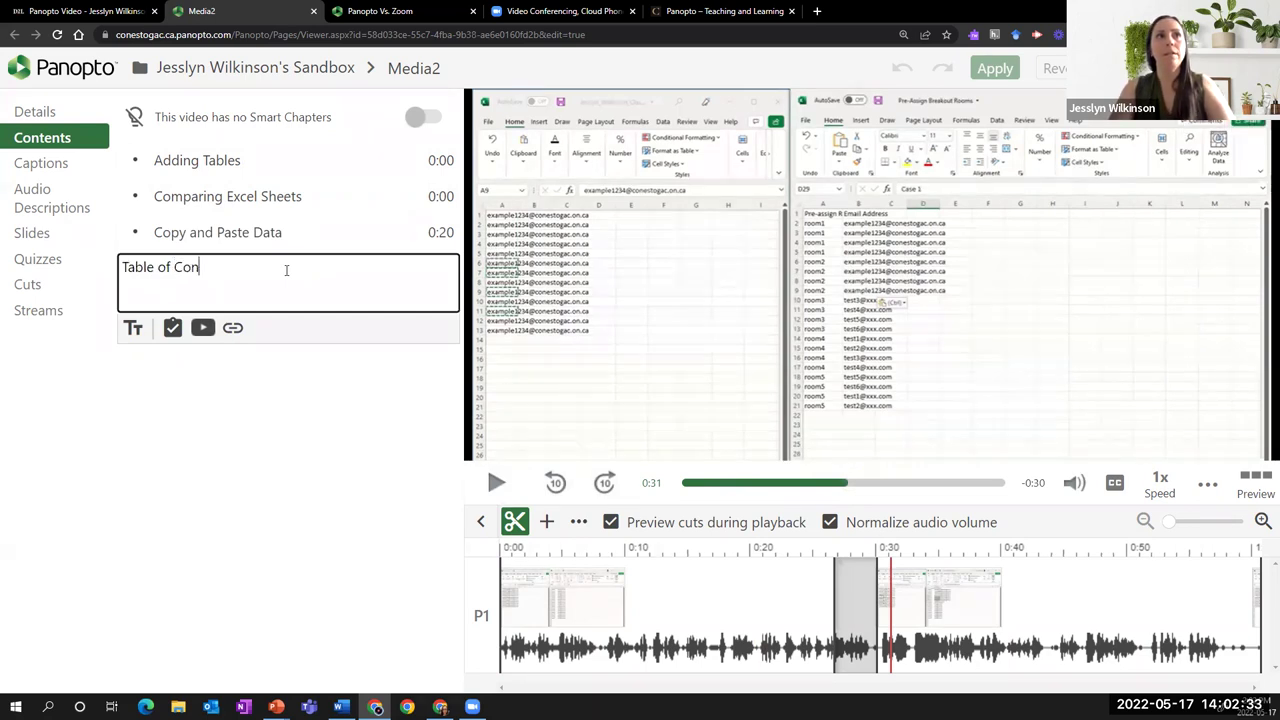
{"action": "type", "text": "tents"}
{"action": "key", "text": "Return"}
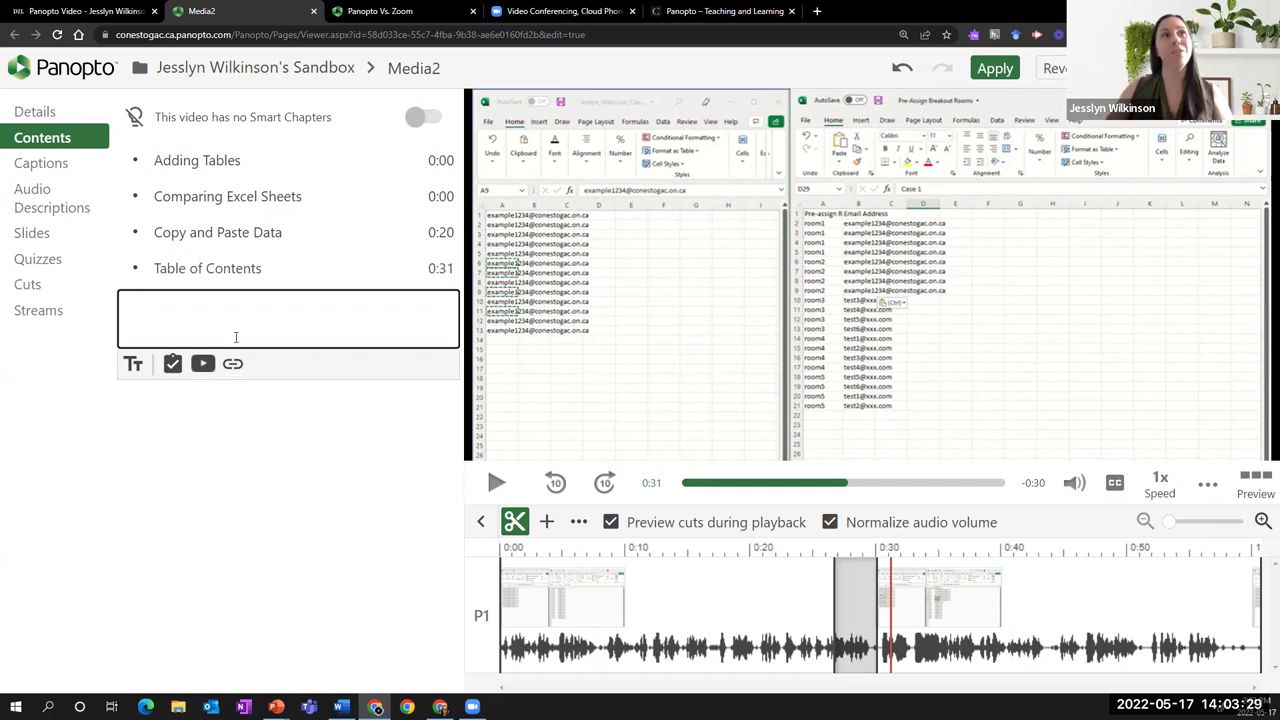
Review the captions and audio descriptions of Media2, and jump to several moments of the video
{"action": "left_click", "coordinate": [45, 163]}
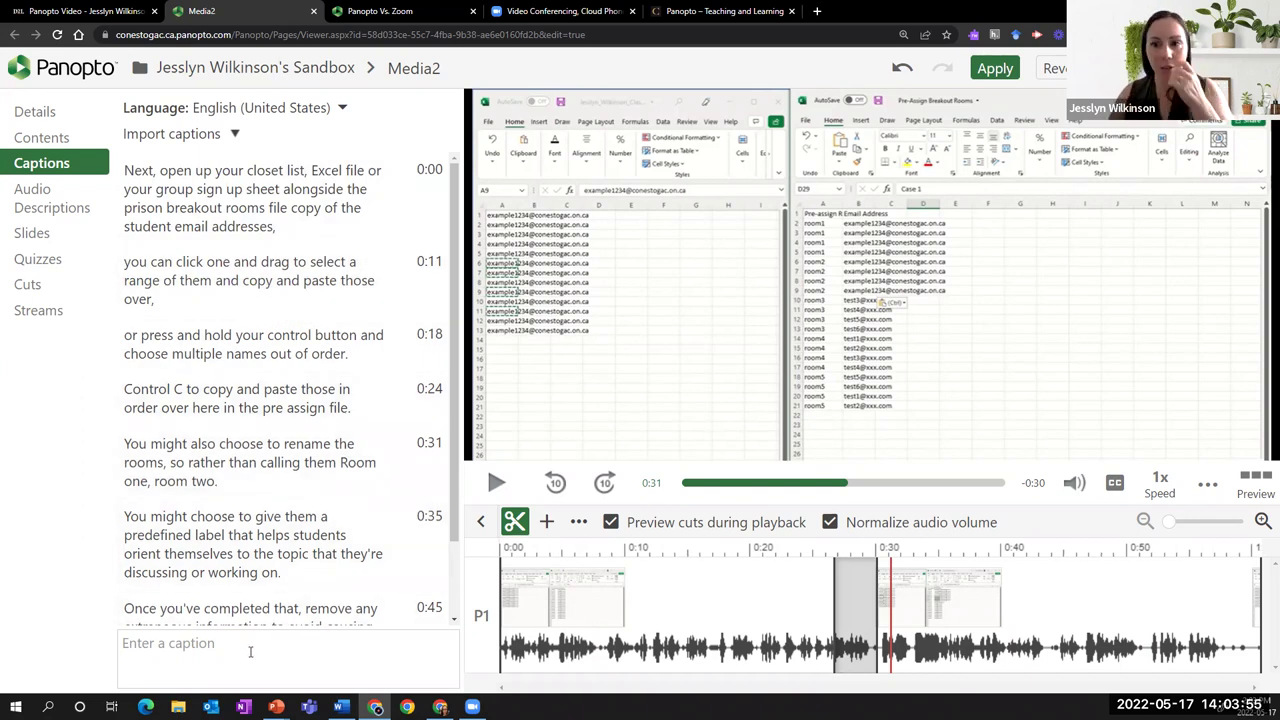
{"action": "left_click", "coordinate": [54, 204]}
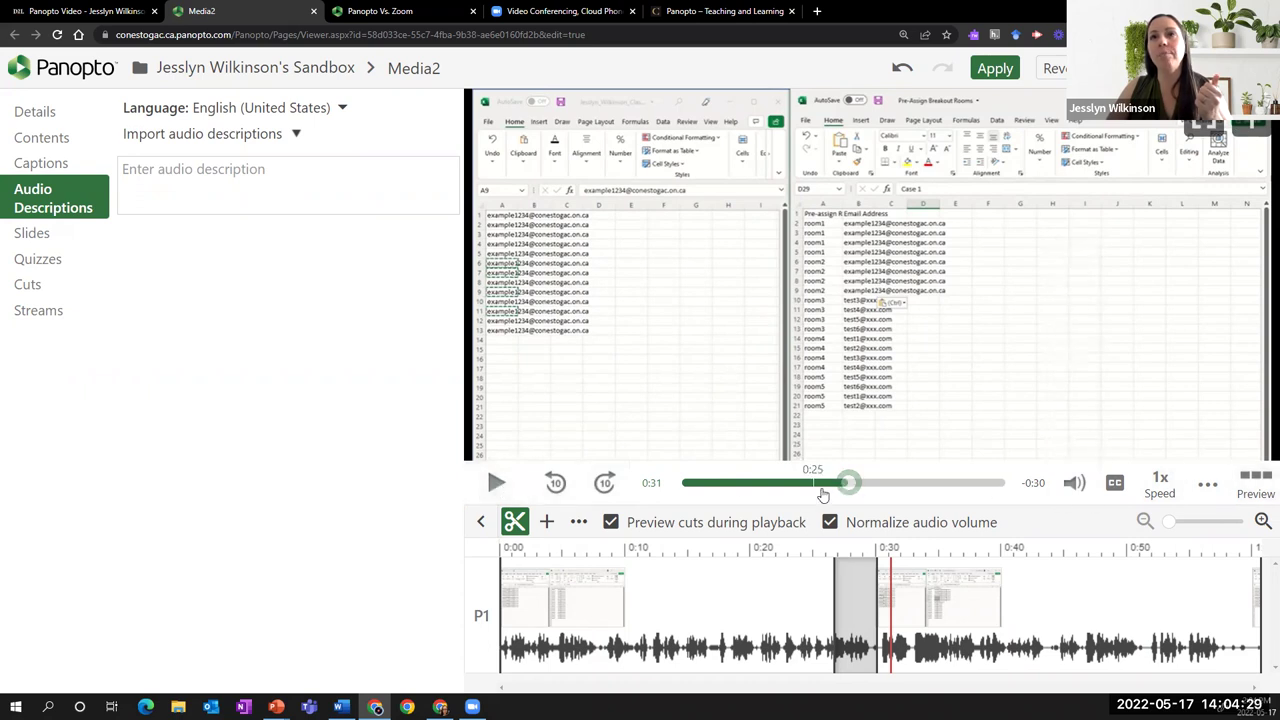
{"action": "left_click", "coordinate": [752, 484]}
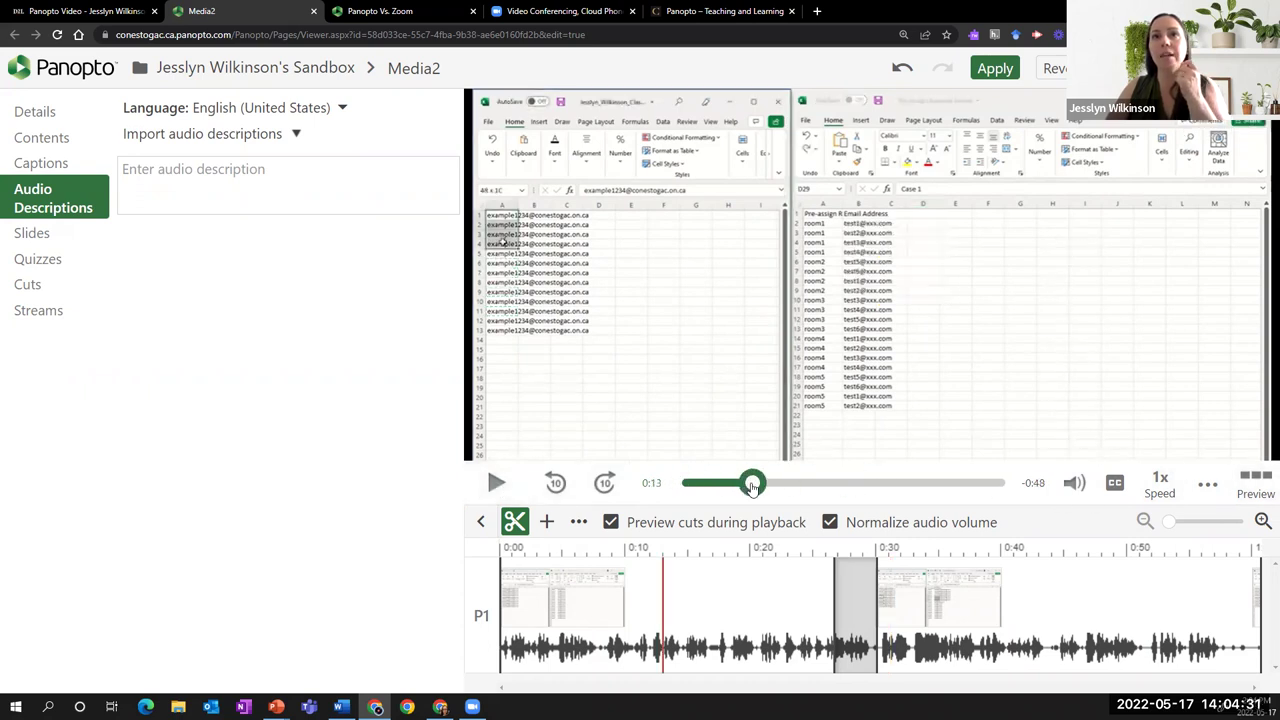
{"action": "left_click", "coordinate": [843, 484]}
{"action": "left_click", "coordinate": [714, 484]}
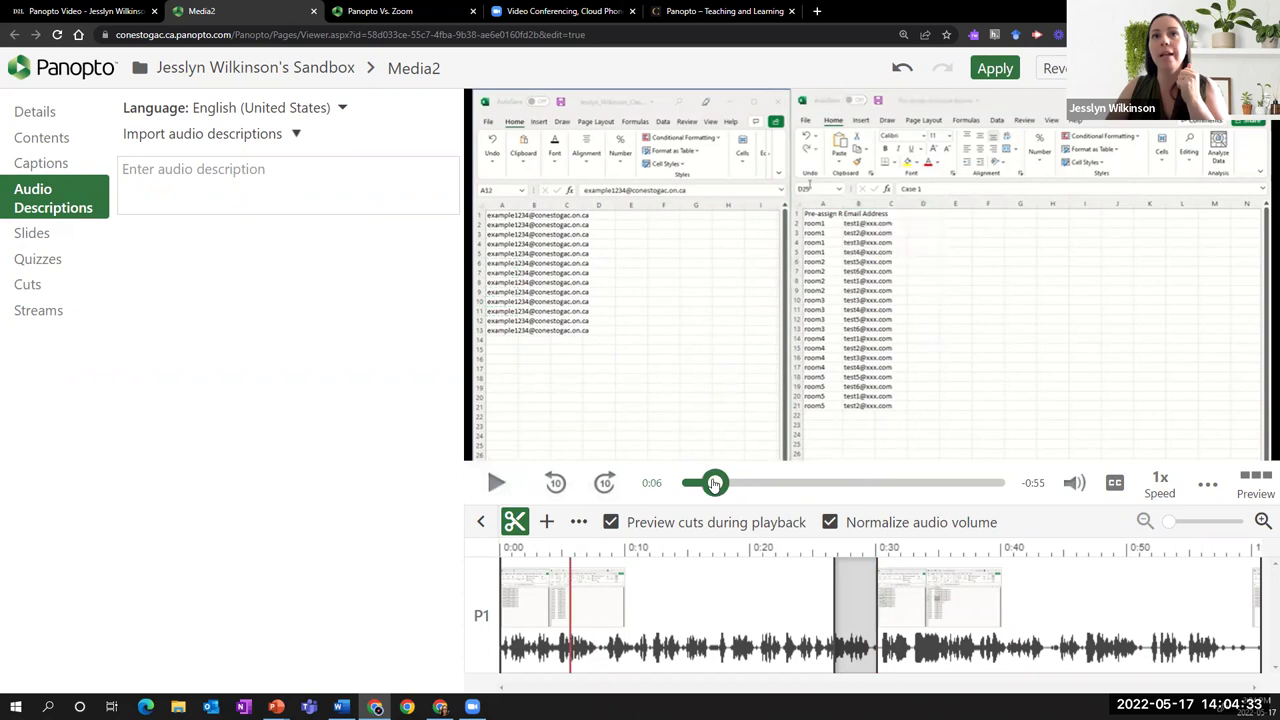
{"action": "left_click", "coordinate": [863, 484]}
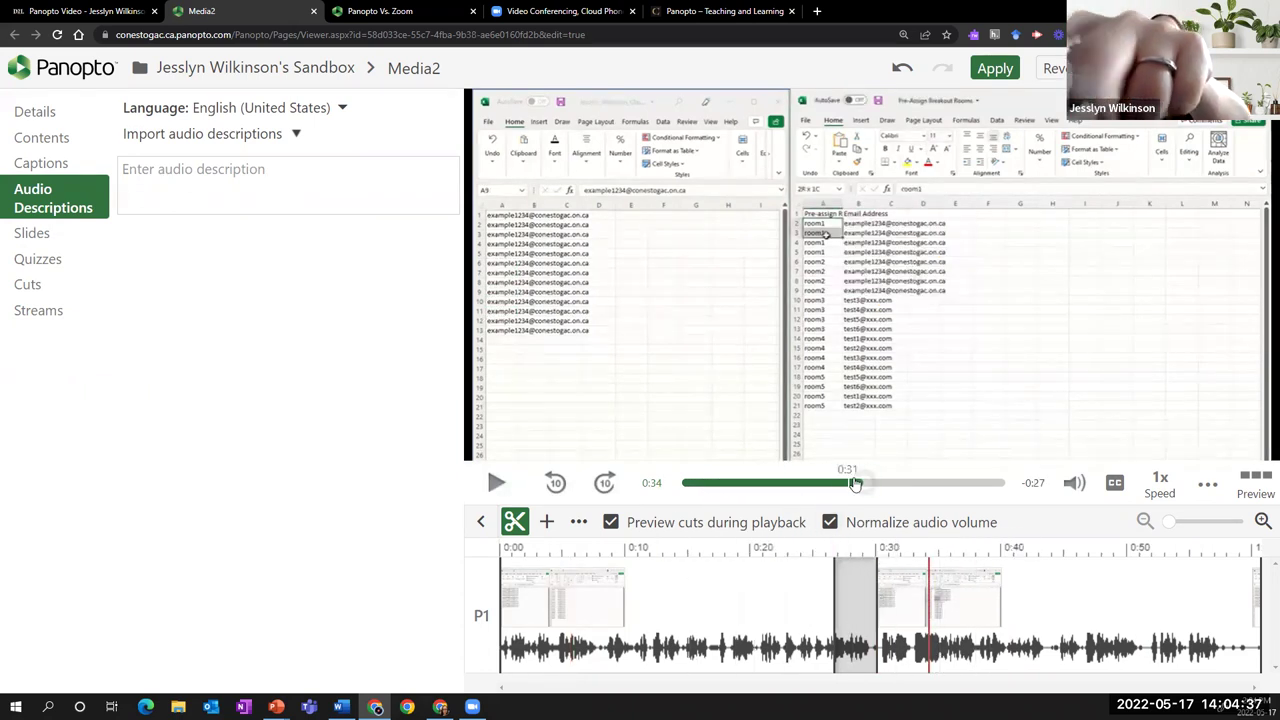
{"action": "left_click", "coordinate": [737, 482]}
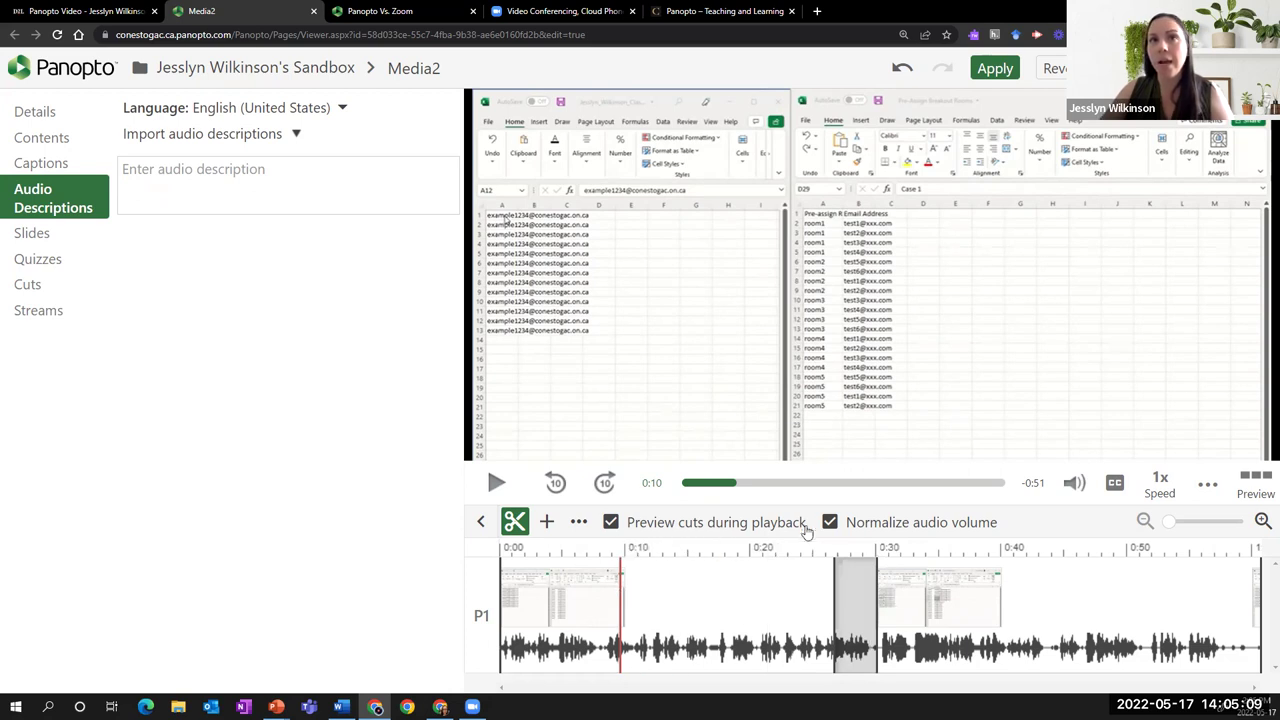
Preview the existing cut in Media2 by playing the video from 0:26 and pausing just after the cut section
{"action": "left_click", "coordinate": [802, 484]}
{"action": "mouse_move", "coordinate": [802, 484]}
{"action": "left_mouse_down"}
{"action": "mouse_move", "coordinate": [831, 484]}
{"action": "mouse_move", "coordinate": [808, 487]}
{"action": "mouse_move", "coordinate": [820, 487]}
{"action": "left_mouse_up"}
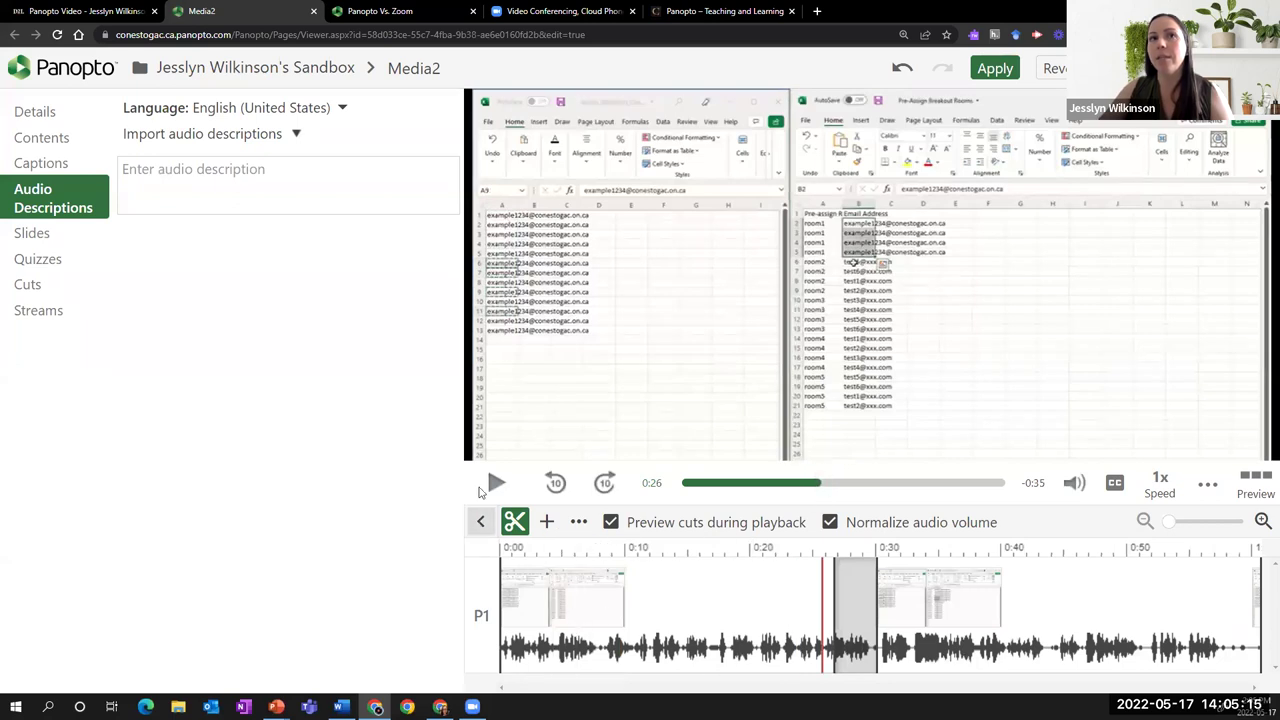
{"action": "left_click", "coordinate": [496, 484]}
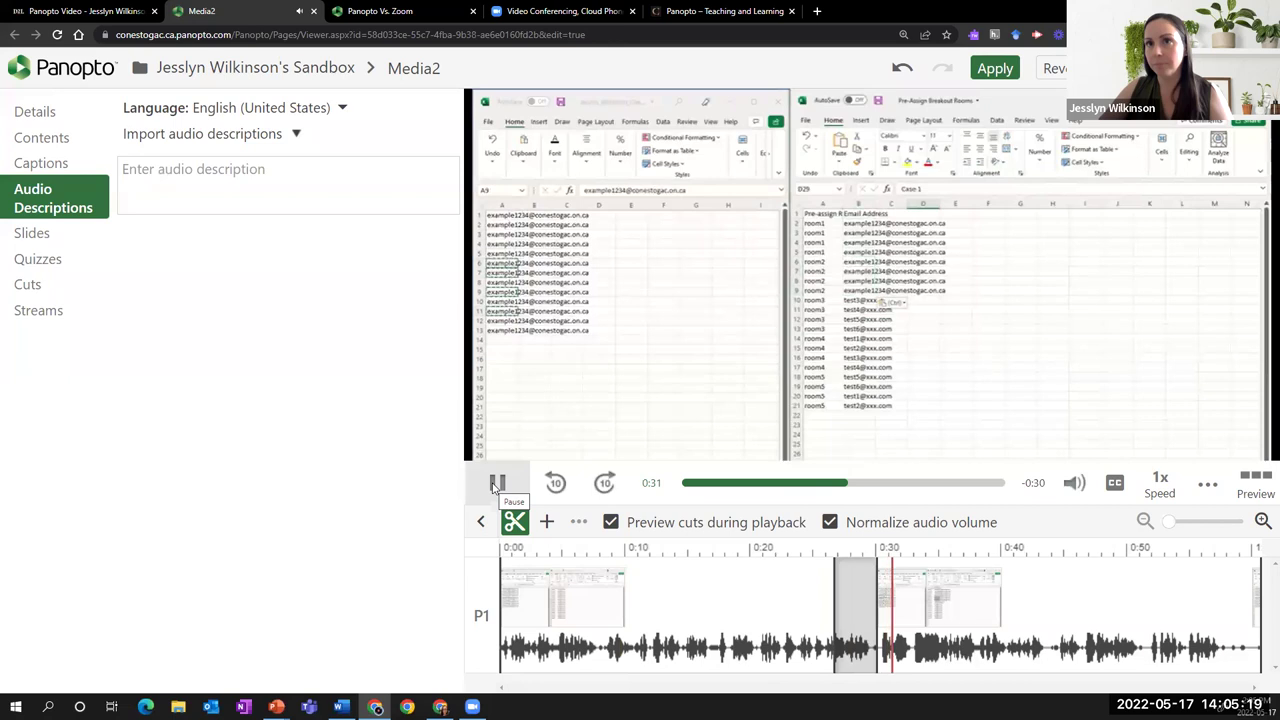
{"action": "left_click", "coordinate": [496, 484]}
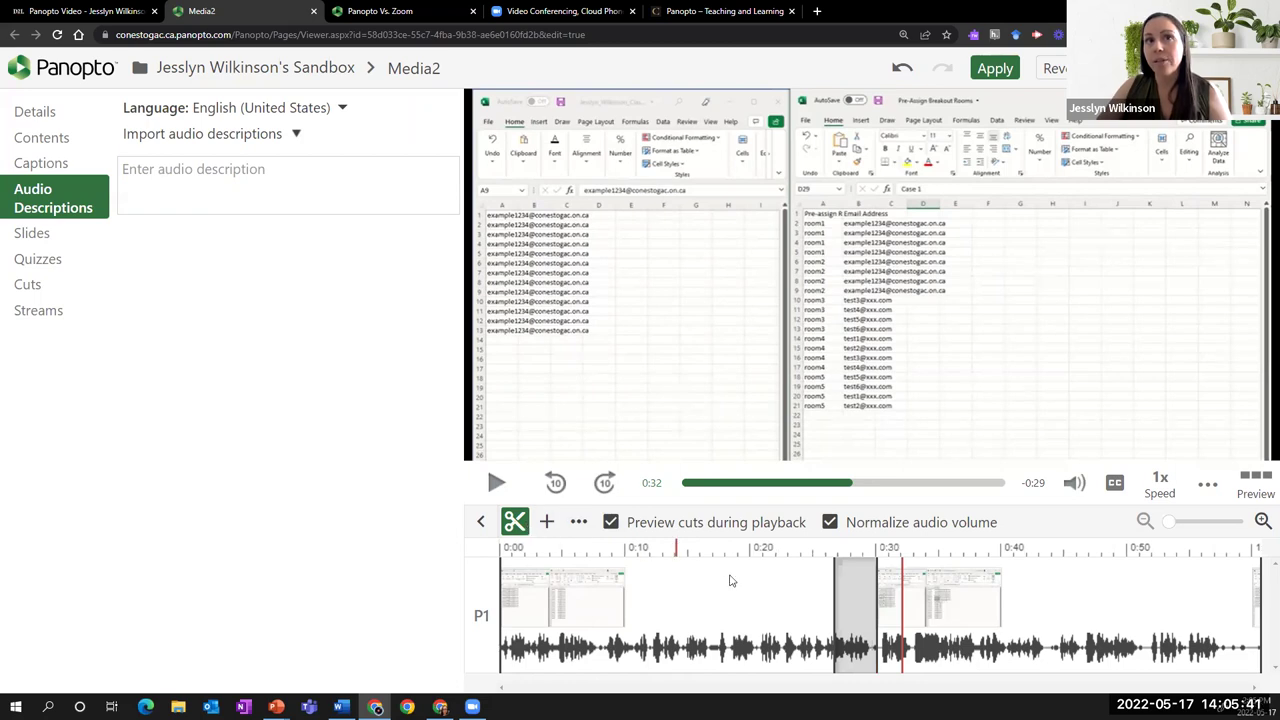
Cut the sections from about 0:17 to 0:20 and about 0:34 to 0:38 out of the Media2 video
{"action": "left_click_drag", "start_coordinate": [709, 578], "coordinate": [752, 572]}
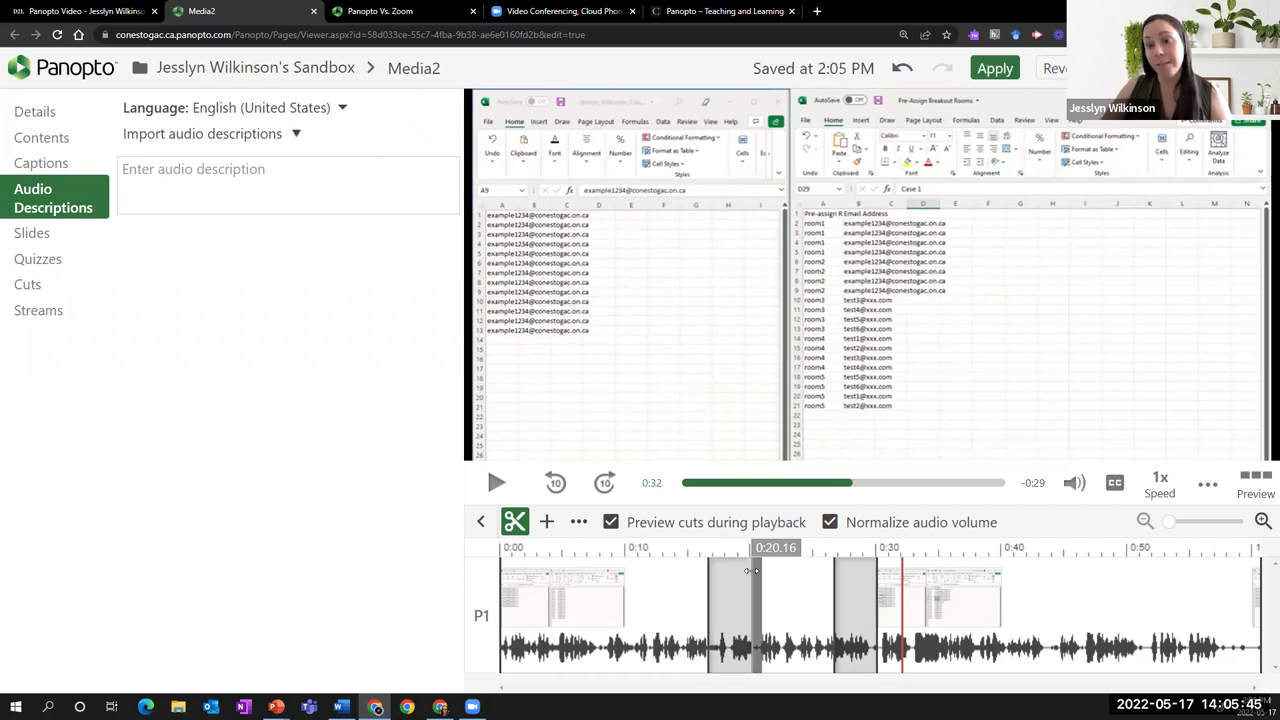
{"action": "left_click", "coordinate": [497, 483]}
{"action": "left_click", "coordinate": [497, 483]}
{"action": "left_click_drag", "start_coordinate": [926, 595], "coordinate": [974, 601]}
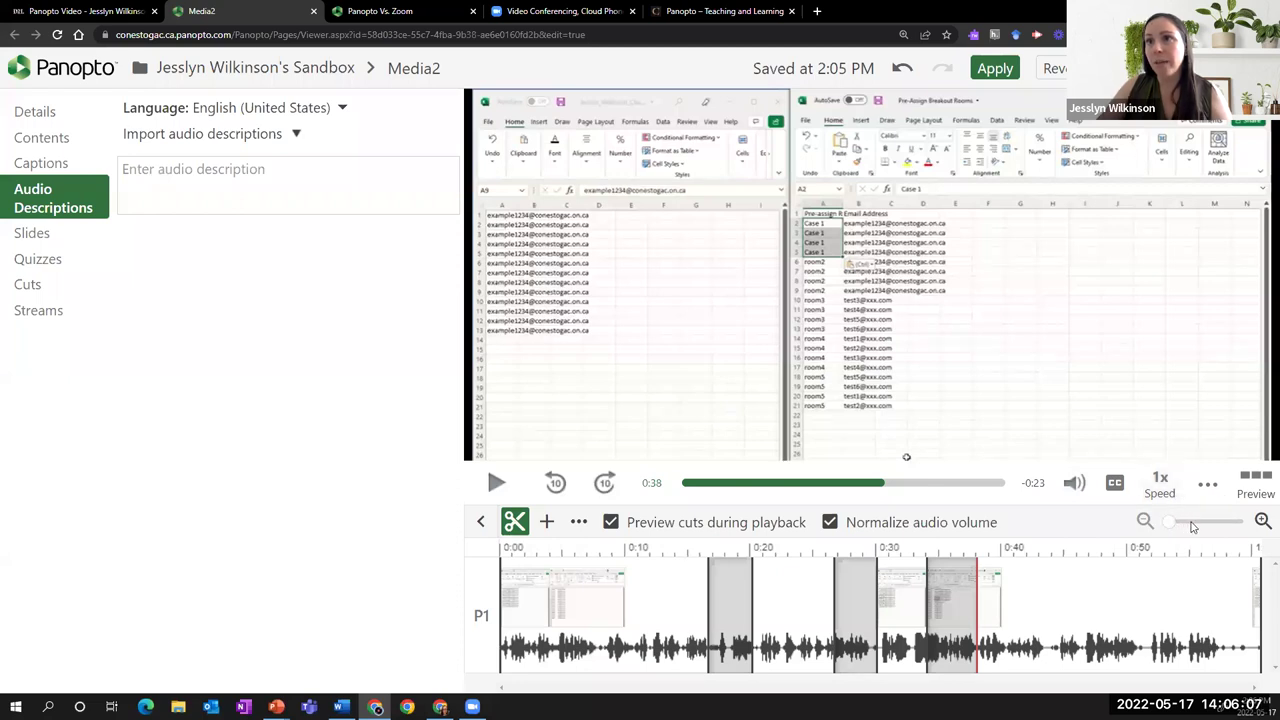
{"action": "left_click_drag", "start_coordinate": [1172, 521], "coordinate": [1252, 521]}
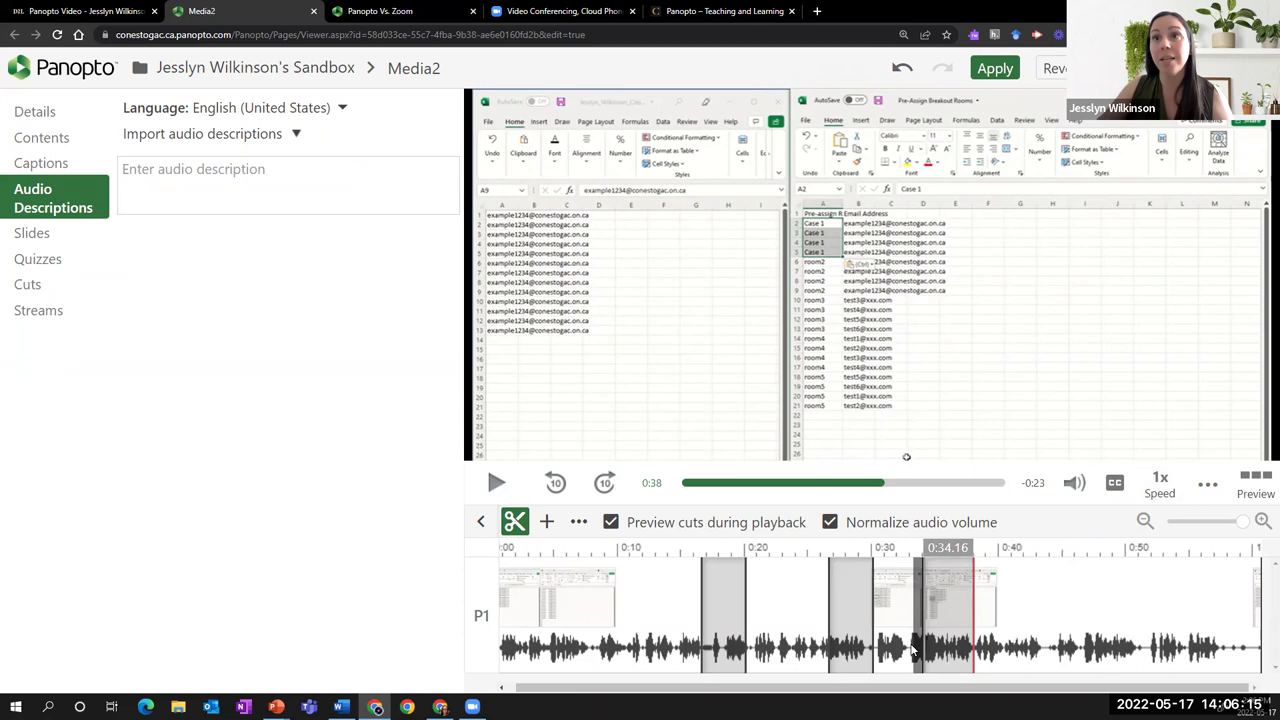
{"action": "left_click", "coordinate": [610, 523]}
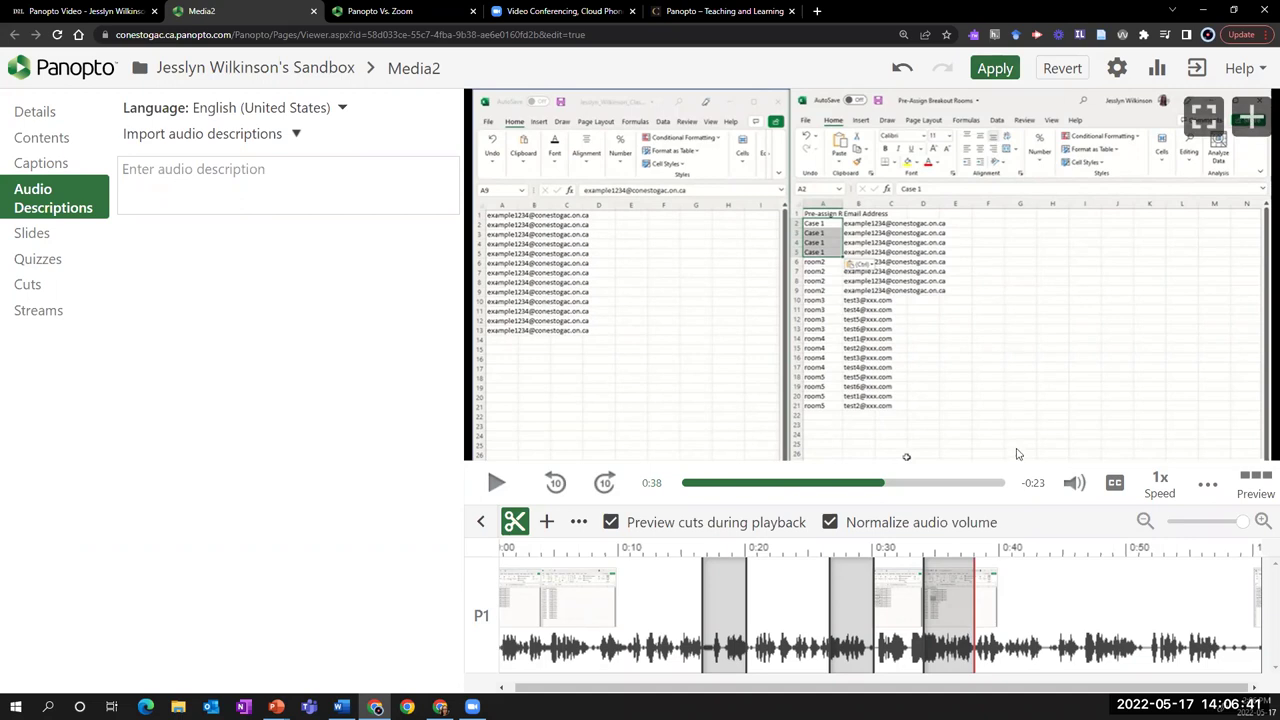
Restore the cut sections at about 0:27 to 0:30 and about 0:17 to 0:20 in the Media2 timeline
{"action": "left_click_drag", "start_coordinate": [880, 585], "coordinate": [830, 586]}
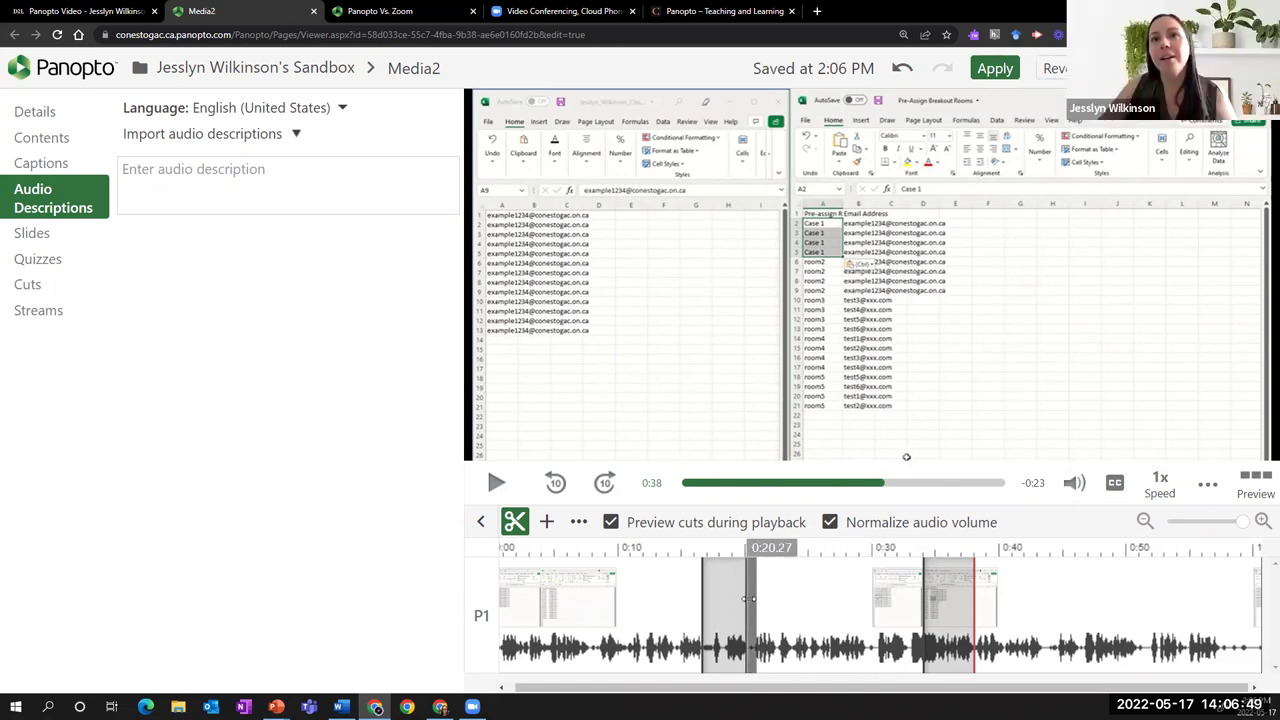
{"action": "left_click_drag", "start_coordinate": [747, 599], "coordinate": [707, 605]}
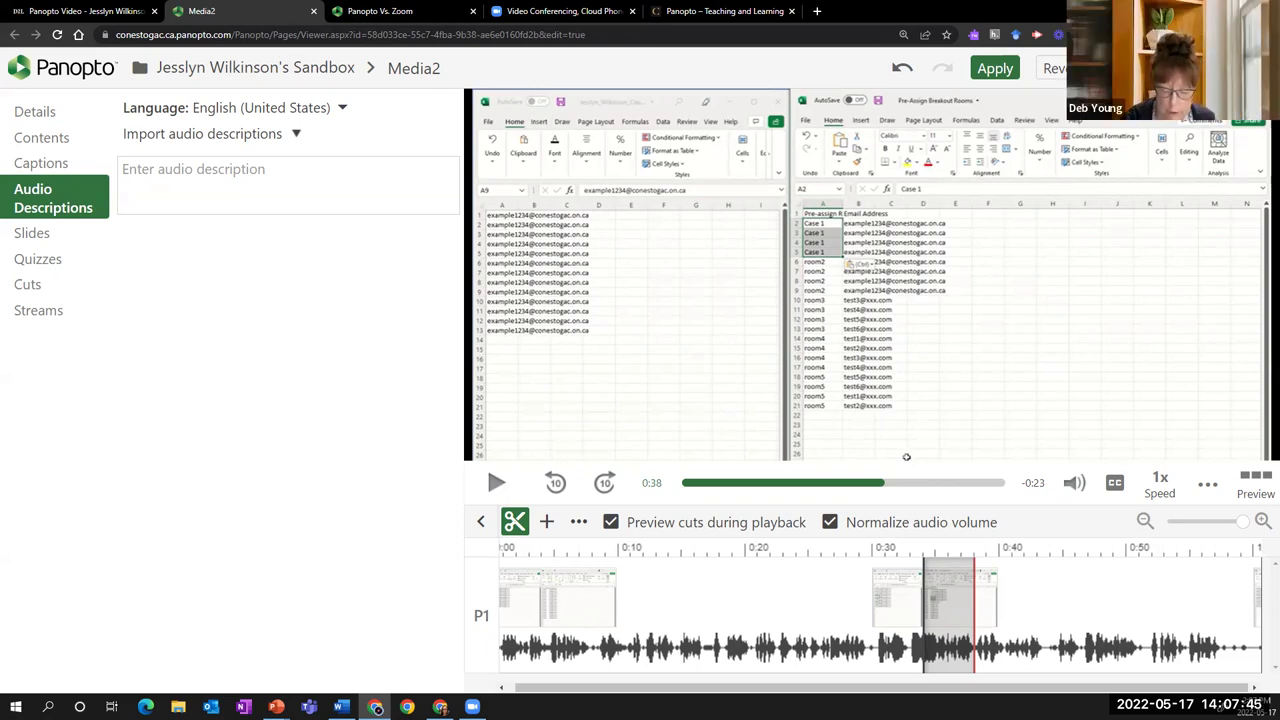
{"action": "left_click_drag", "start_coordinate": [975, 610], "coordinate": [975, 610]}
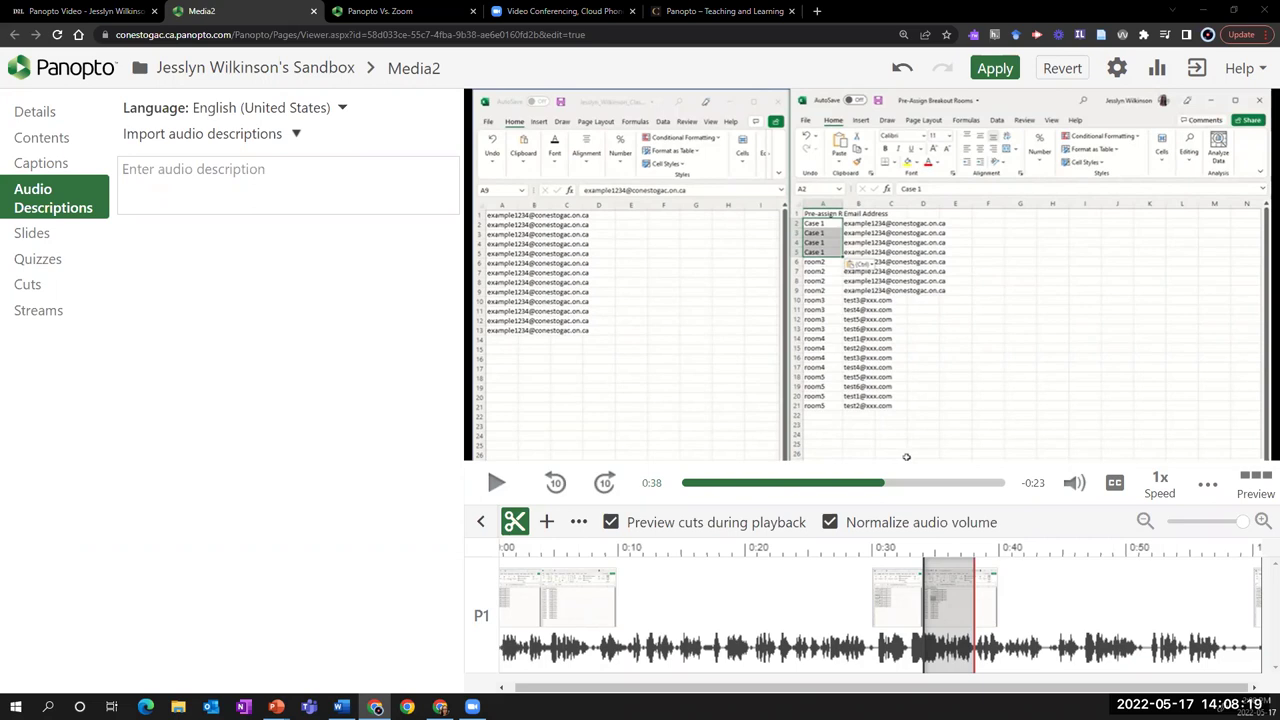
Return to the Media2 captions, open the caption at 0:00 for editing, and leave it without a change
{"action": "left_click", "coordinate": [41, 163]}
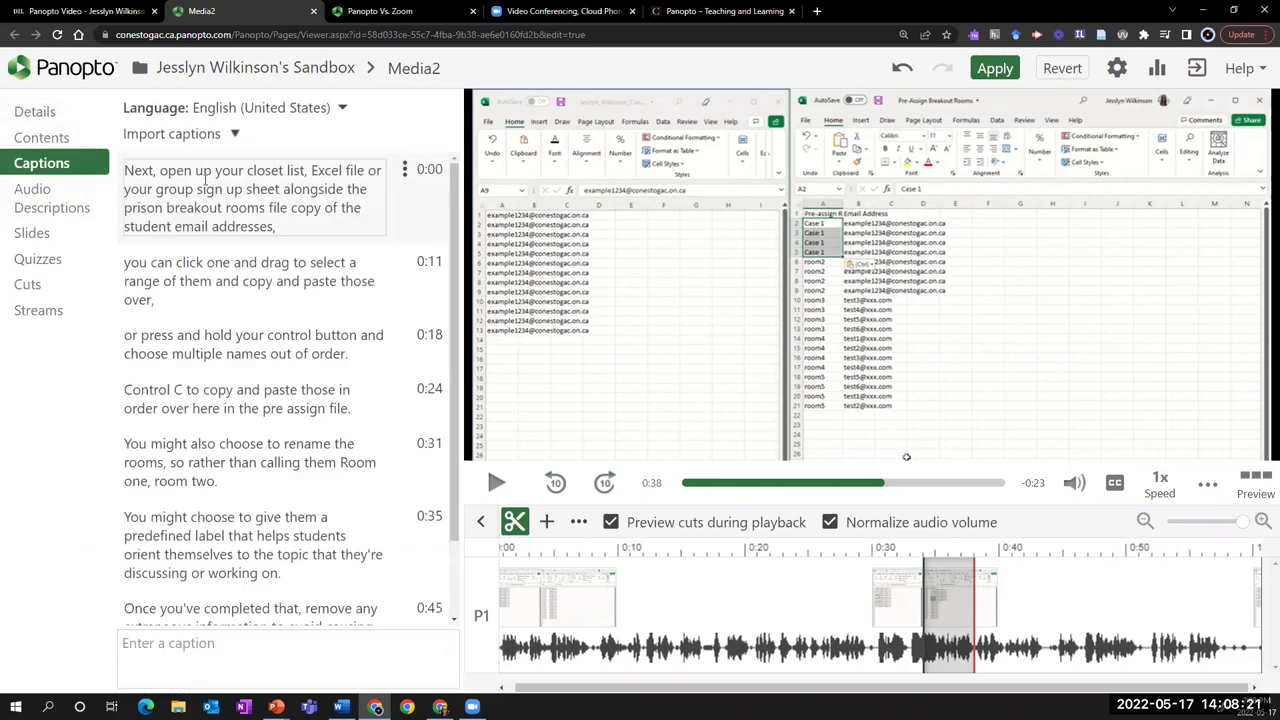
{"action": "left_click", "coordinate": [249, 218]}
{"action": "left_click", "coordinate": [280, 203]}
{"action": "left_click_drag", "start_coordinate": [287, 207], "coordinate": [258, 207]}
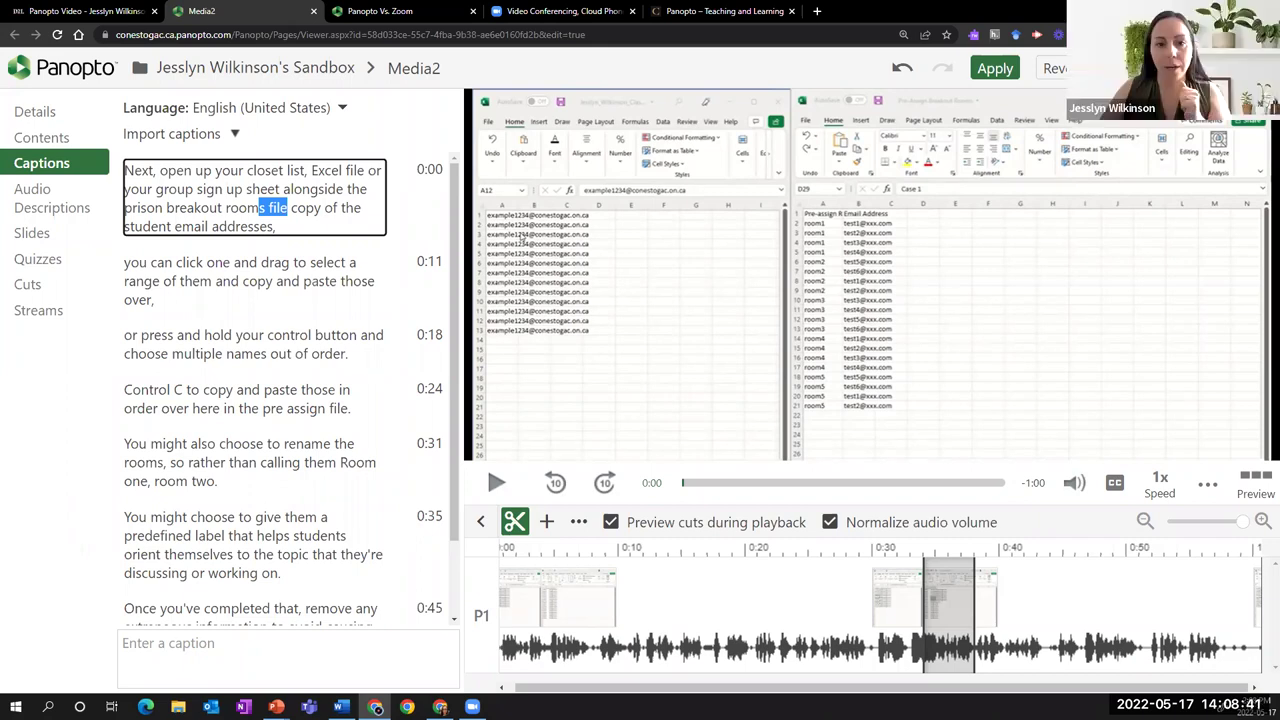
{"action": "key", "text": "Escape"}
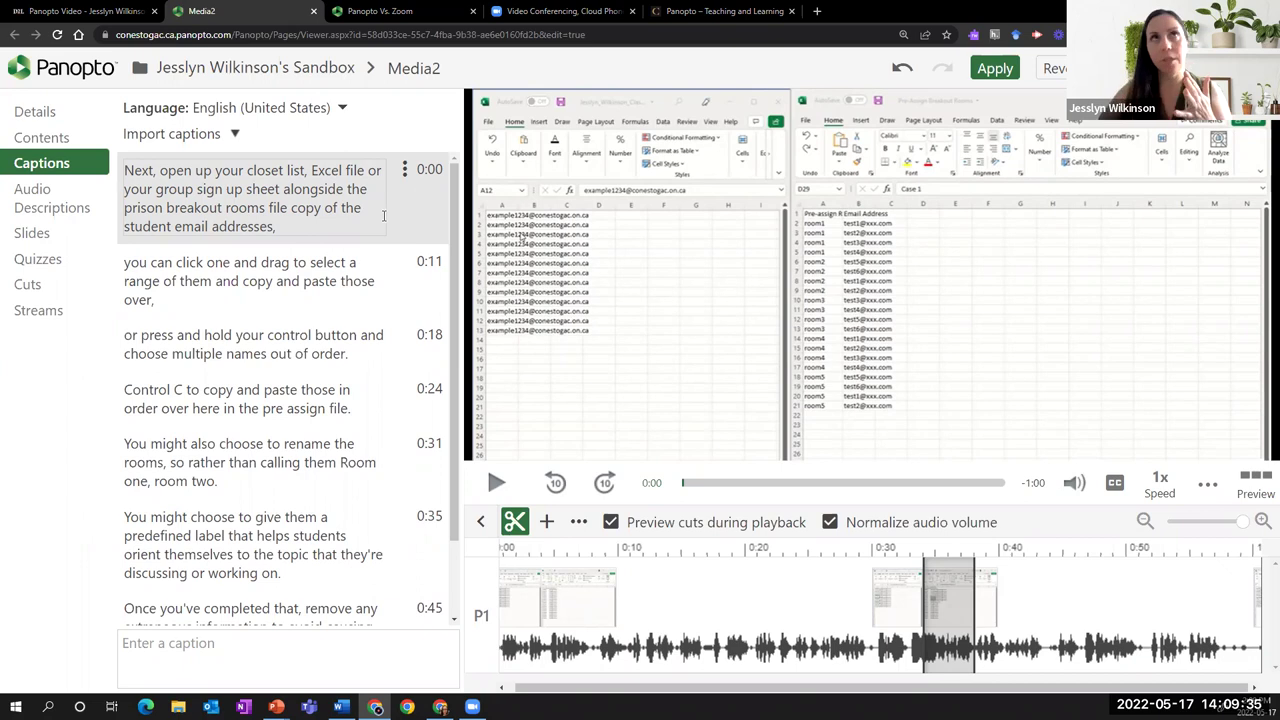
Switch to the "Panopto Vs. Zoom" editor and play the video briefly to show its camera and slide streams
{"action": "left_click", "coordinate": [389, 10]}
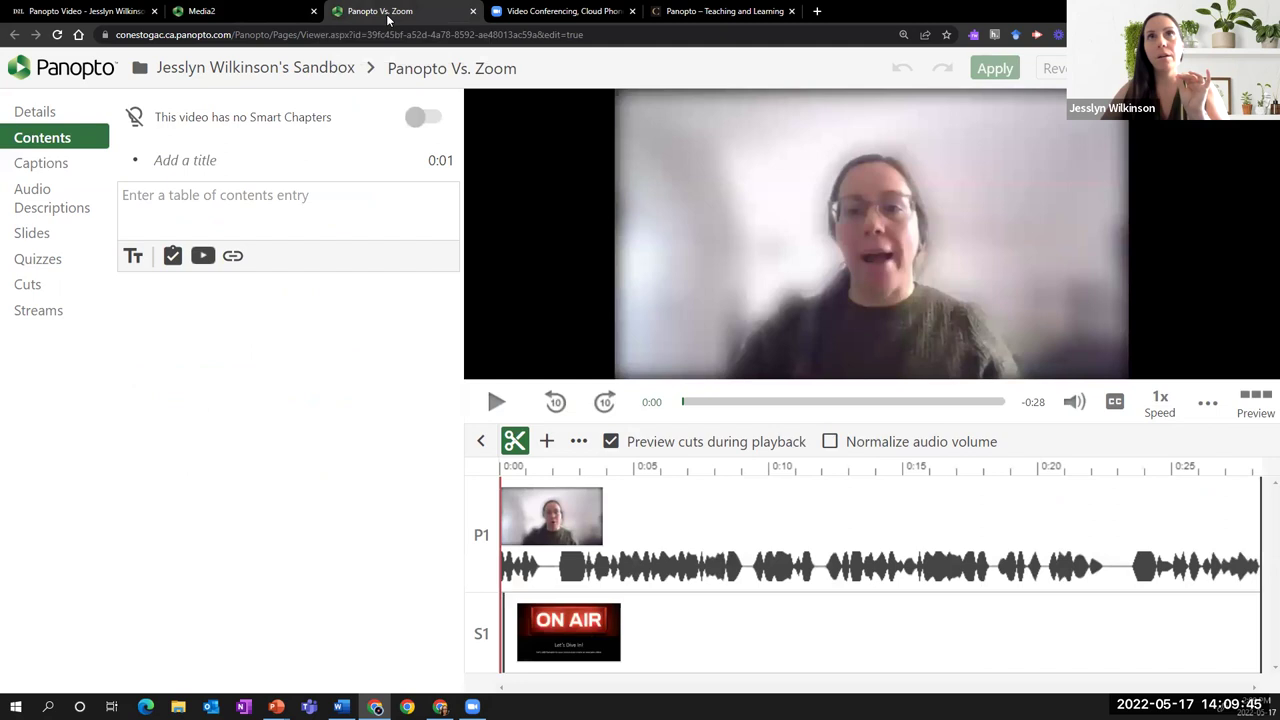
{"action": "left_click", "coordinate": [486, 406]}
{"action": "left_click", "coordinate": [486, 408]}
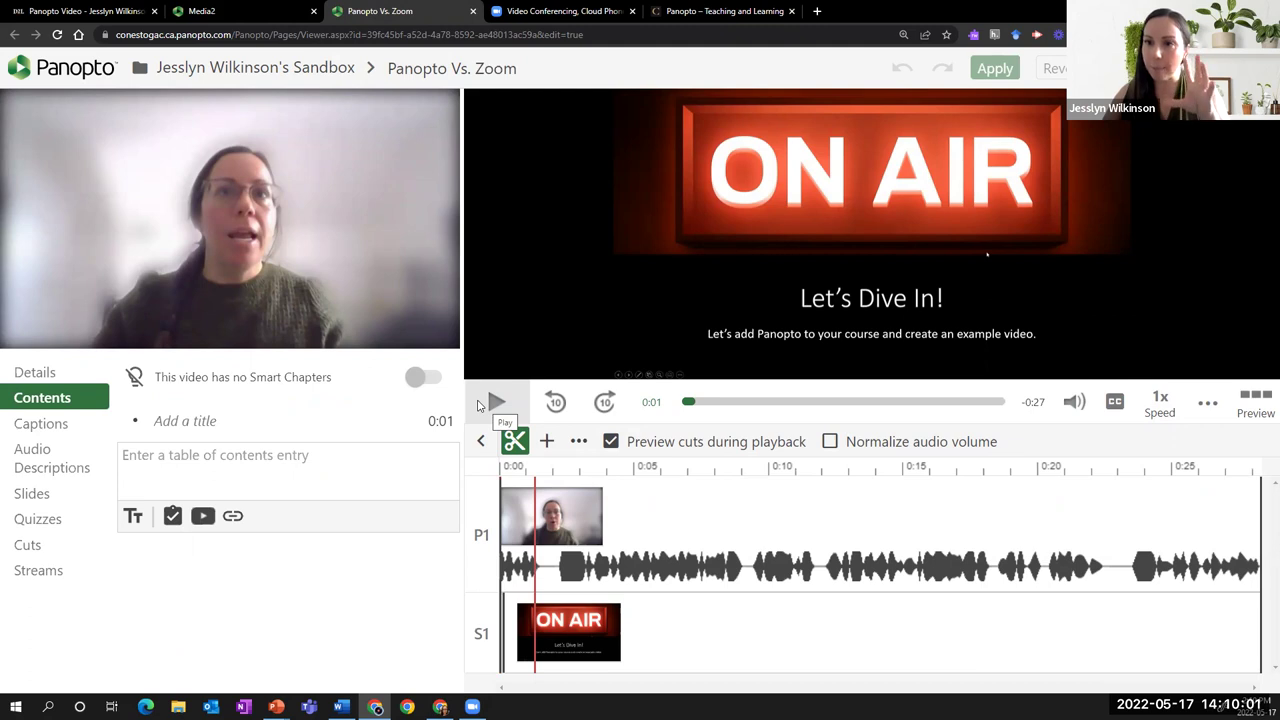
{"action": "mouse_move", "coordinate": [364, 141]}
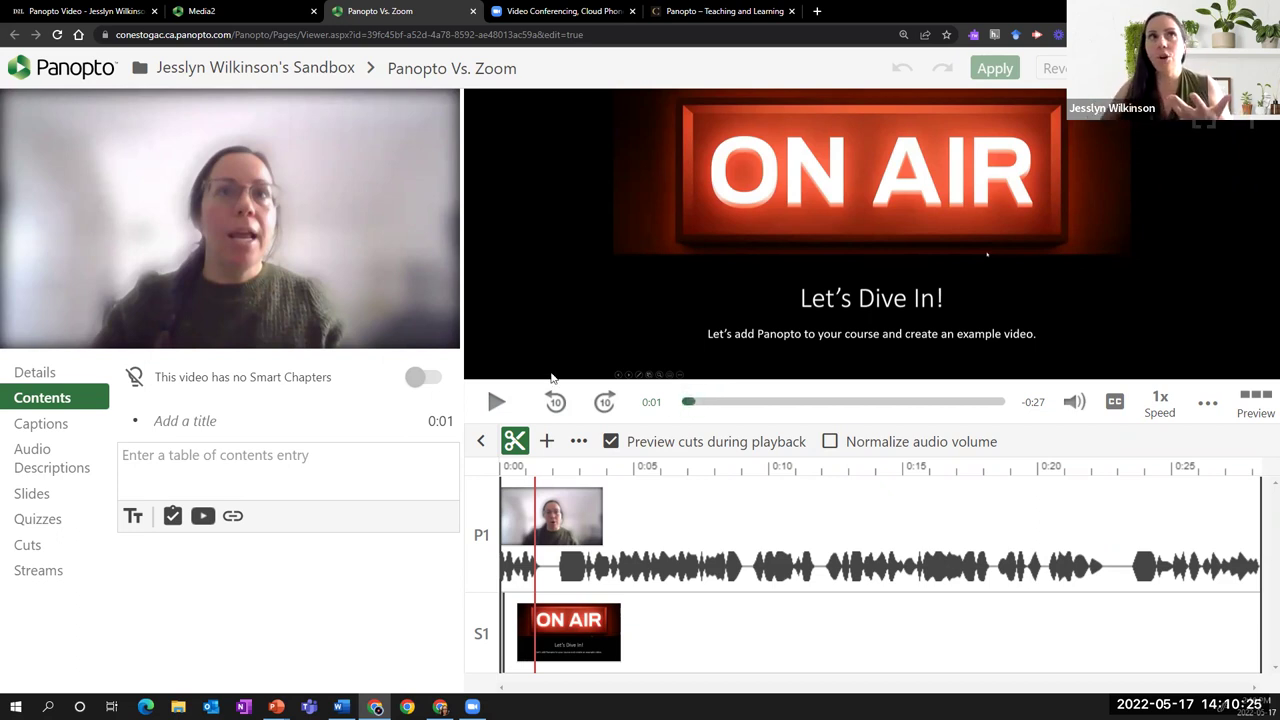
{"action": "mouse_move", "coordinate": [197, 201]}
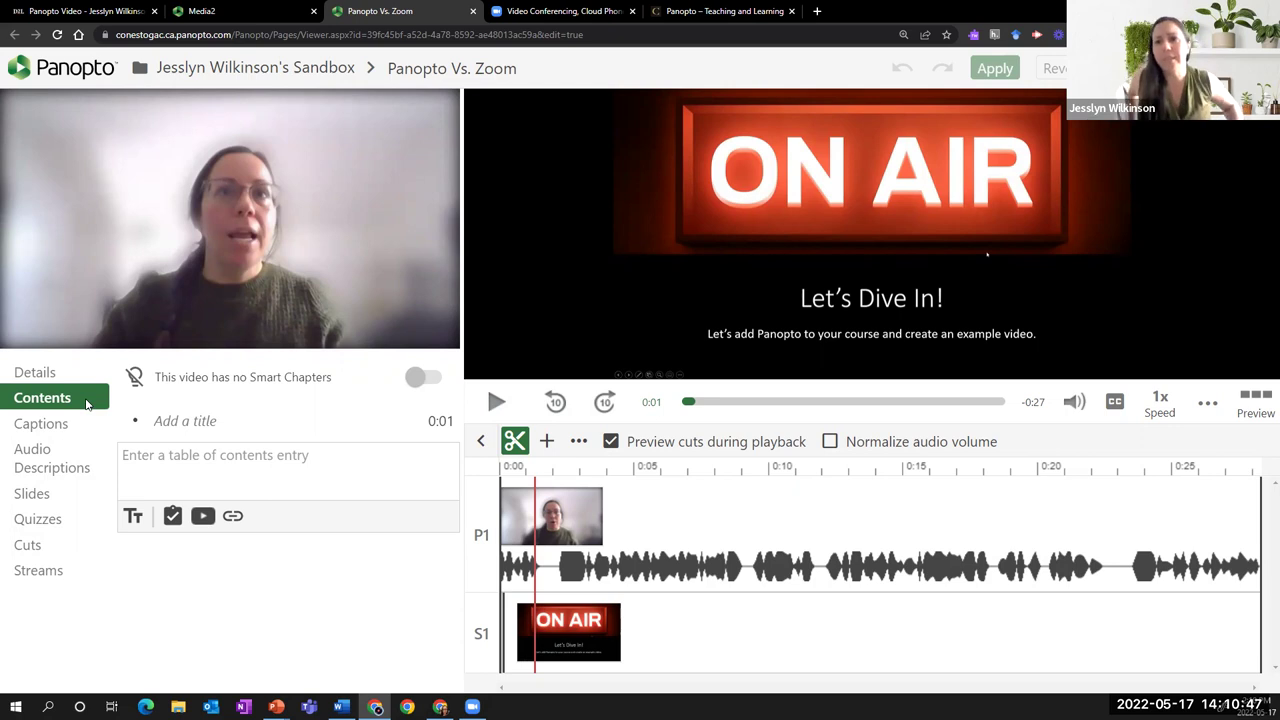
{"action": "left_click", "coordinate": [112, 11]}
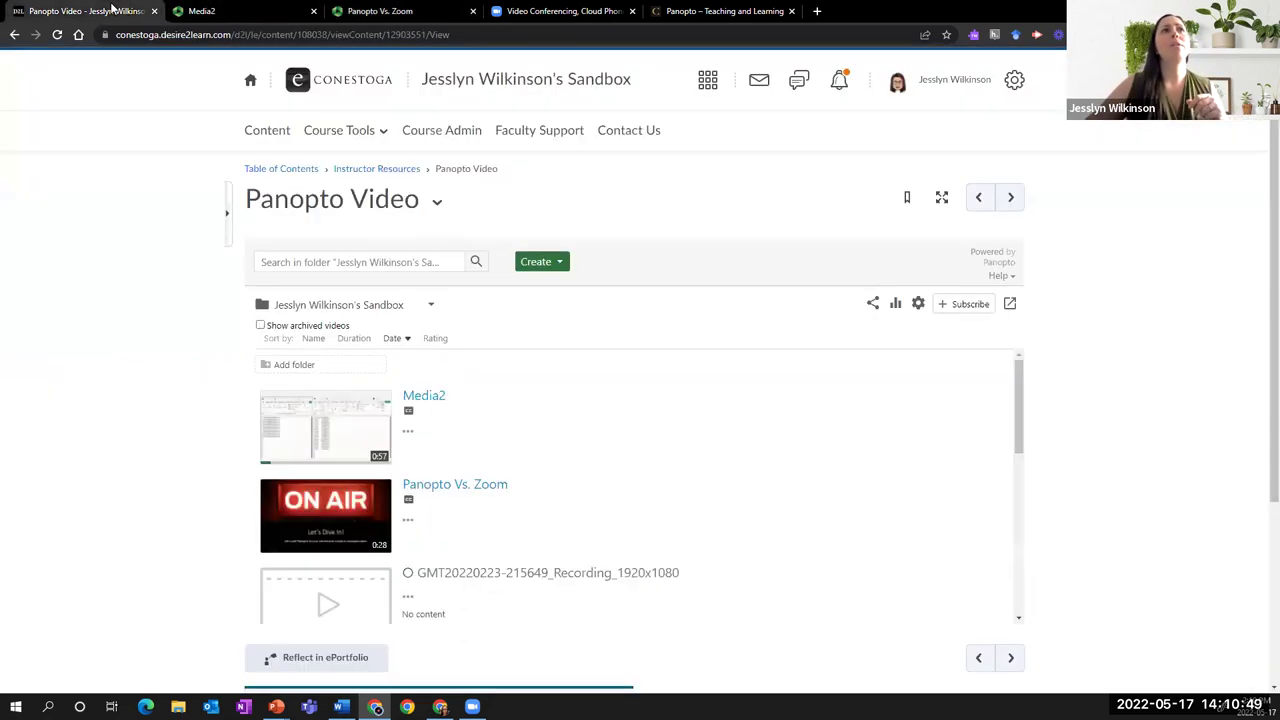
{"action": "left_click", "coordinate": [380, 11]}
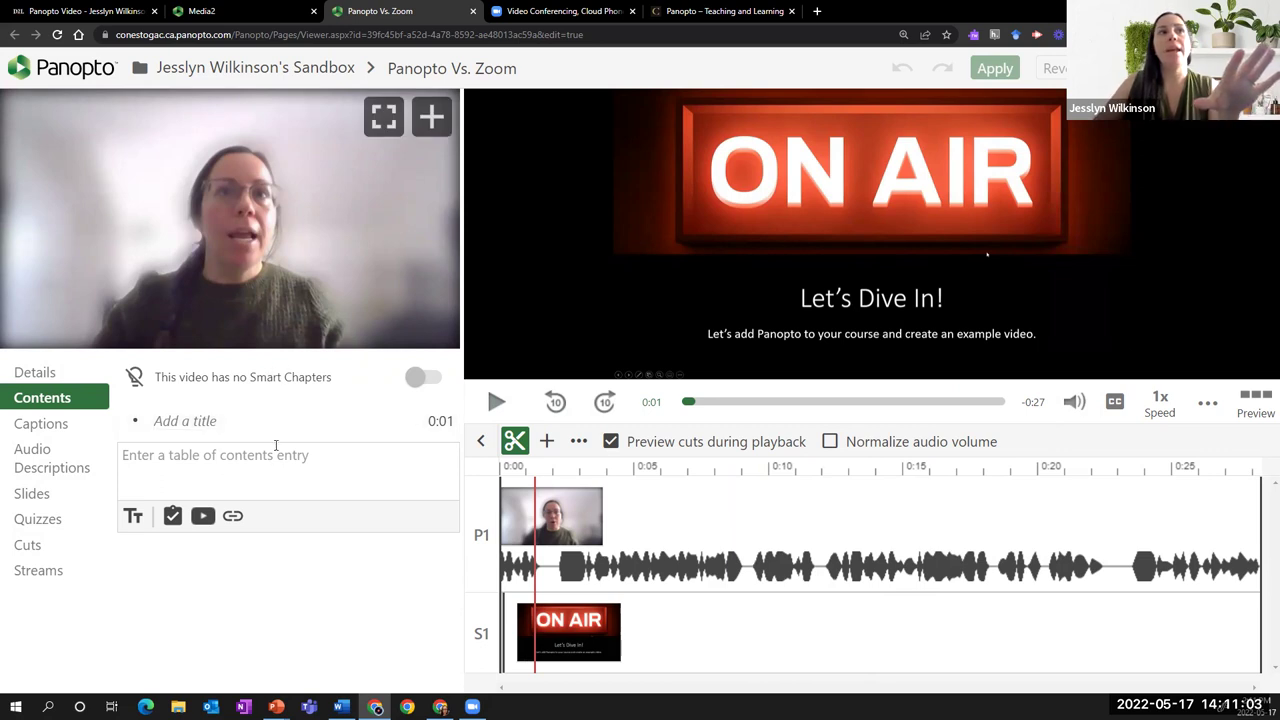
{"action": "left_click", "coordinate": [250, 461]}
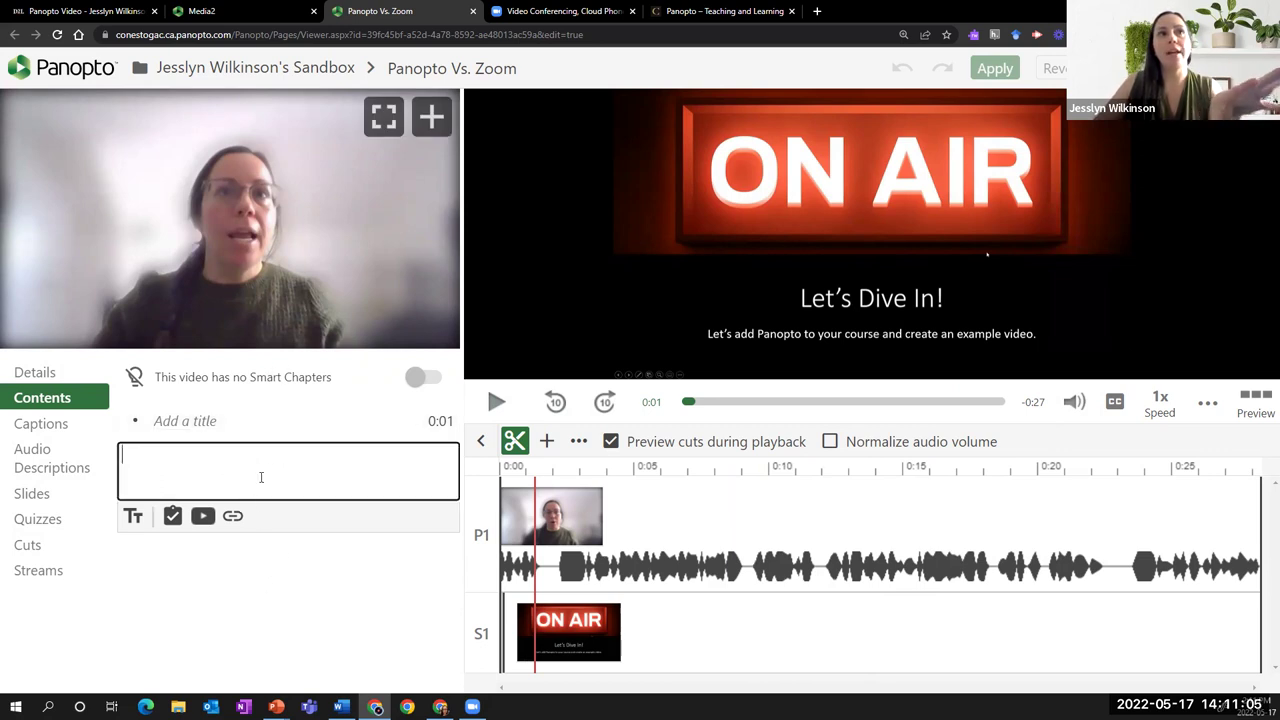
{"action": "left_click", "coordinate": [423, 380]}
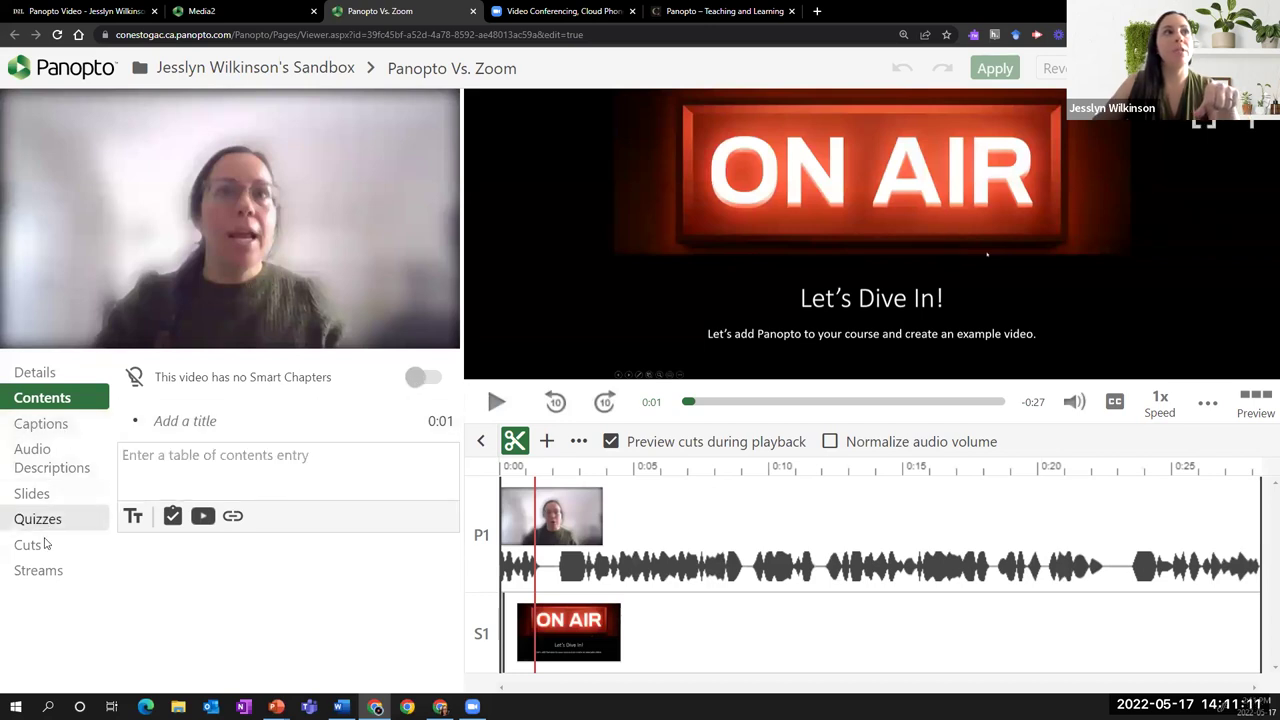
Set the Panopto Vs. Zoom video's access to anyone who has the link from the course's video list, and copy its link
{"action": "left_click", "coordinate": [85, 11]}
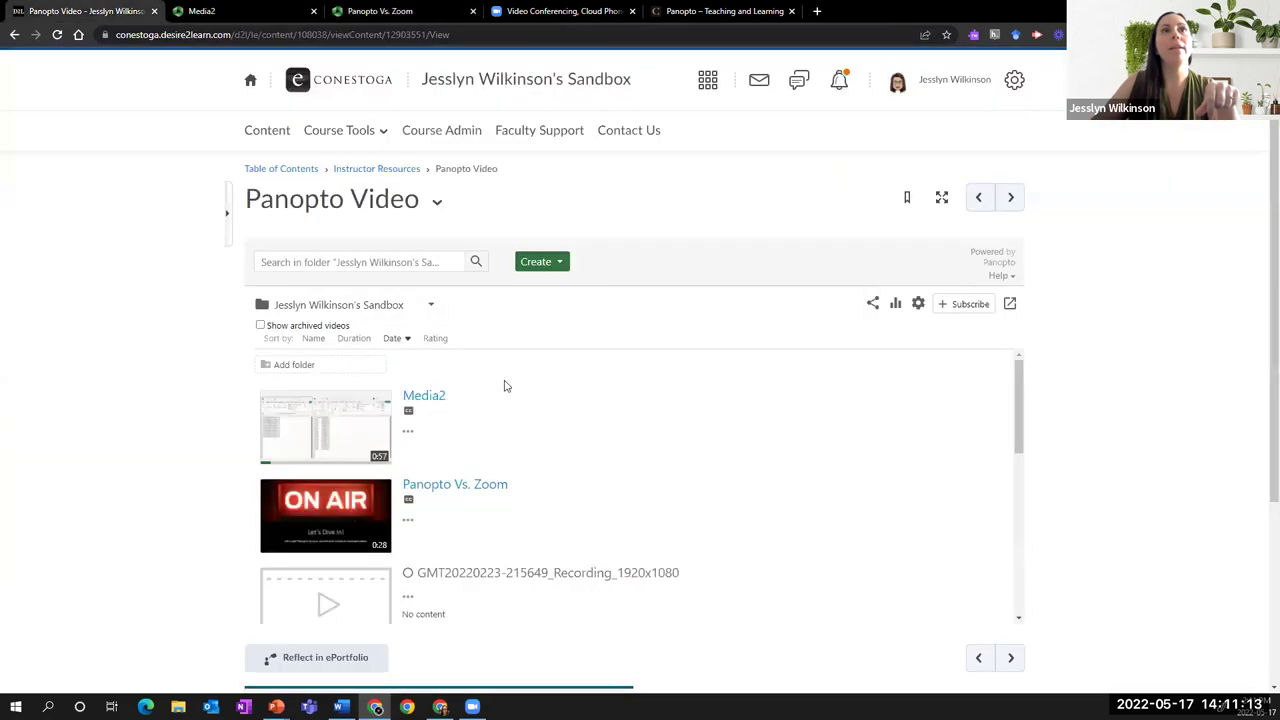
{"action": "mouse_move", "coordinate": [545, 528]}
{"action": "left_click", "coordinate": [500, 520]}
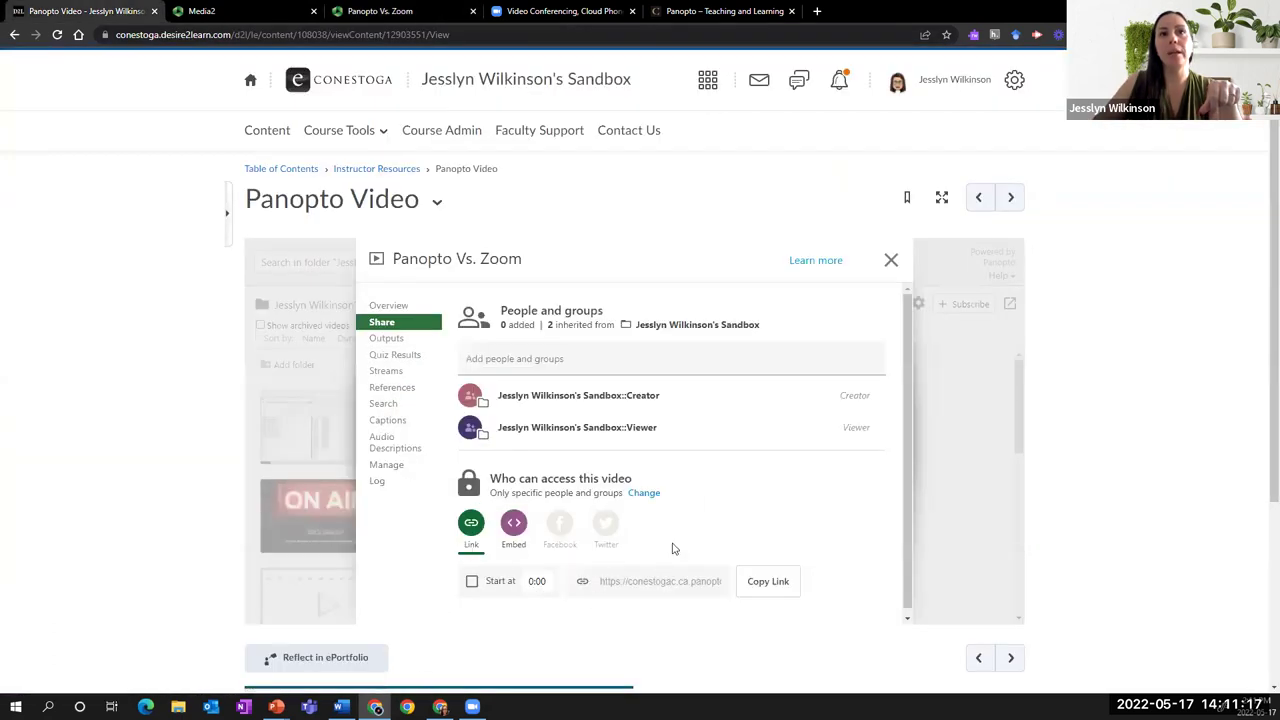
{"action": "left_click", "coordinate": [646, 493]}
{"action": "left_click", "coordinate": [716, 581]}
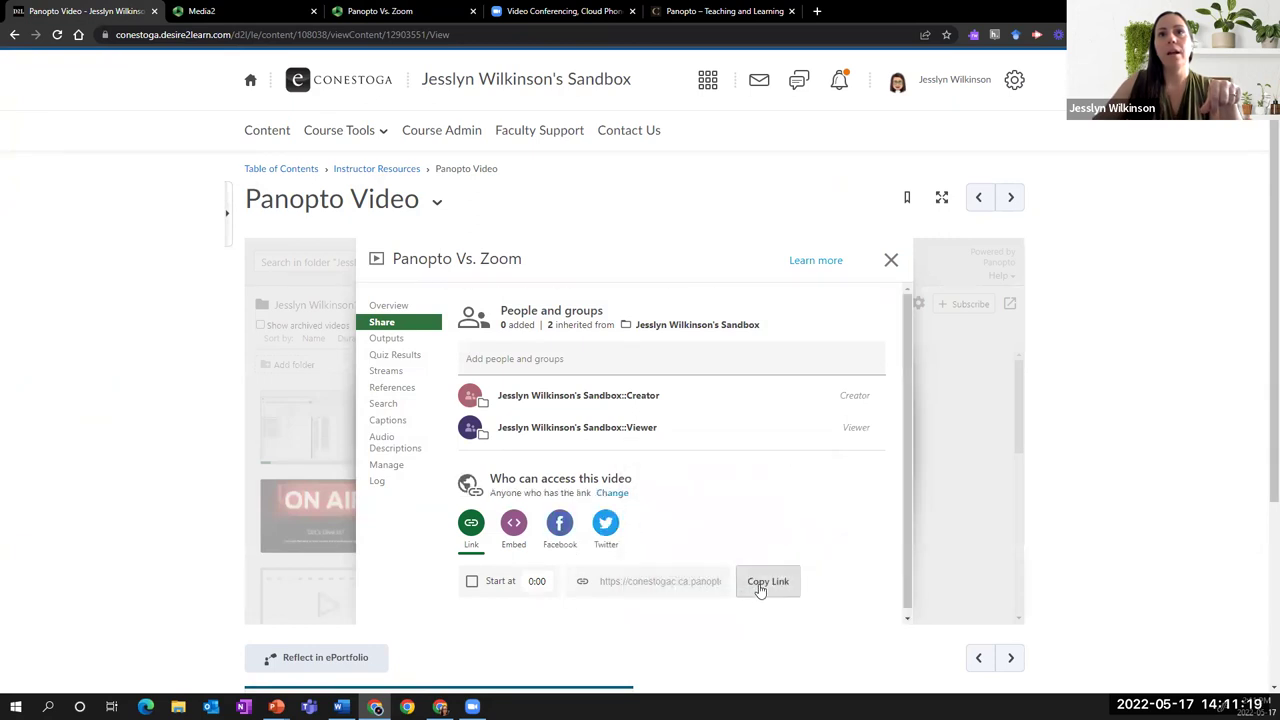
{"action": "left_click", "coordinate": [768, 581]}
Open the copied video link in an incognito window, view its Discussion section, and return to the course window
{"action": "key", "text": "alt+f"}
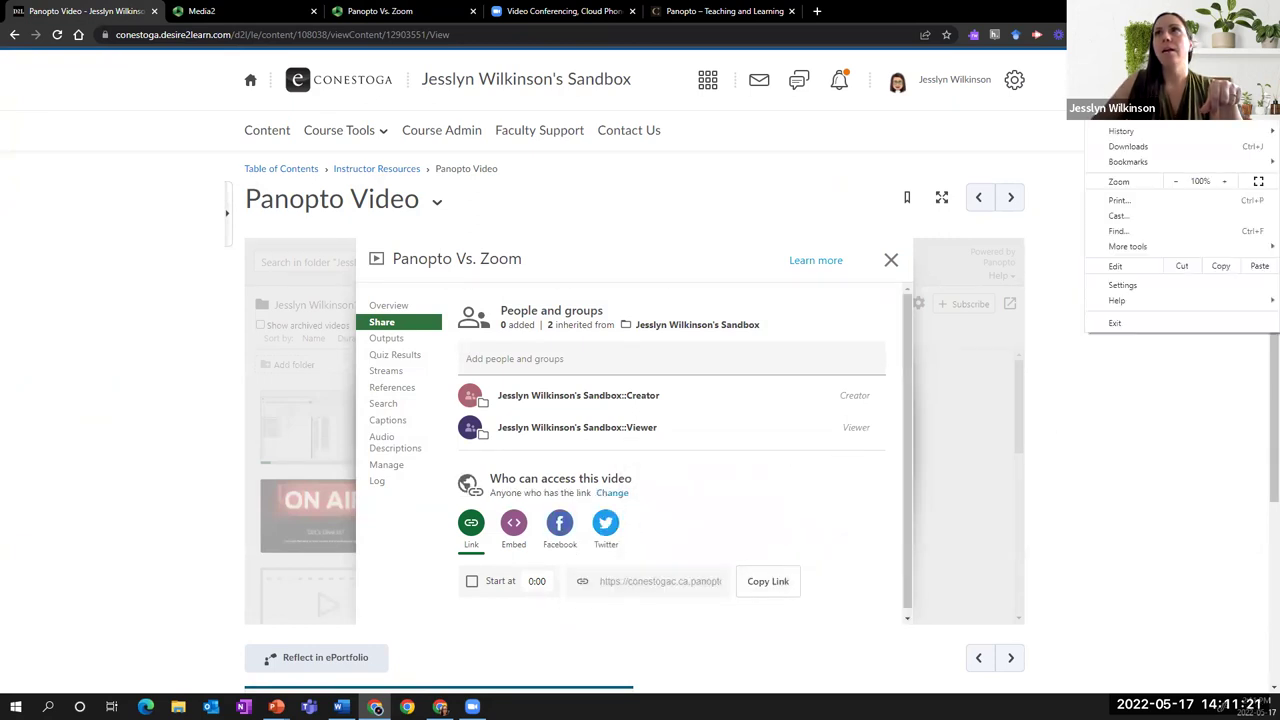
{"action": "key", "text": "ctrl+shift+n"}
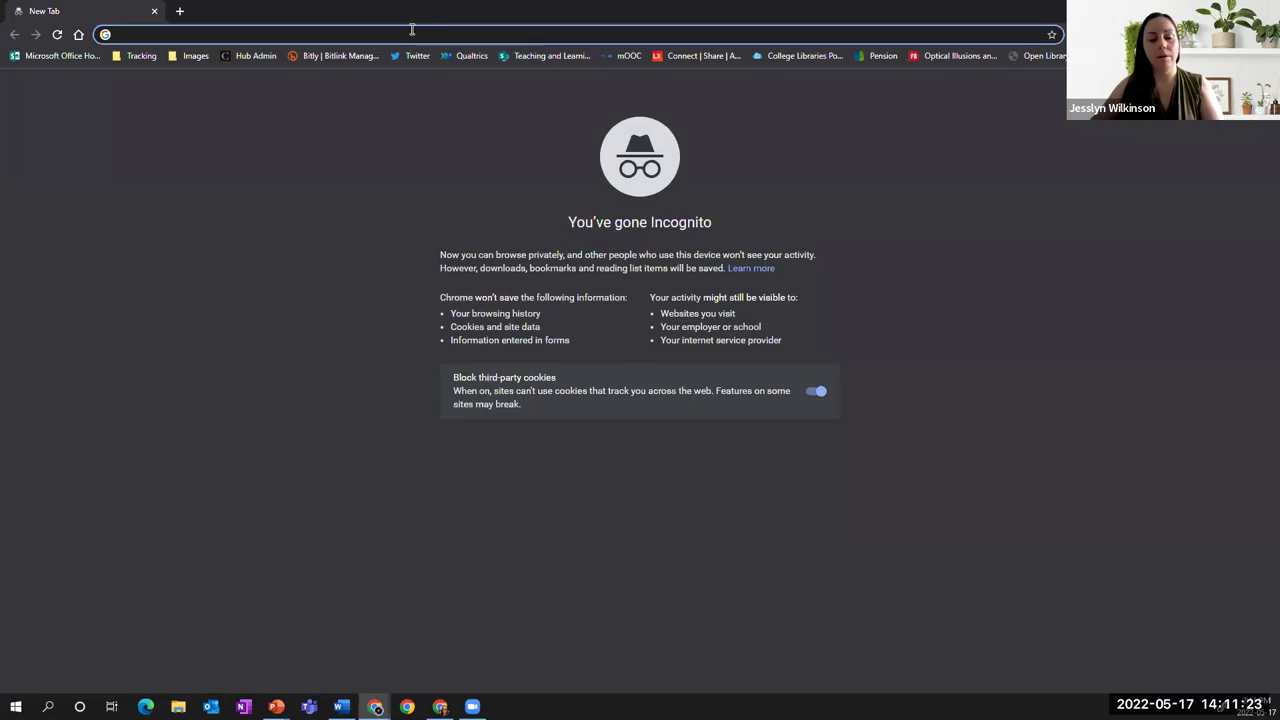
{"action": "key", "text": "ctrl+v"}
{"action": "key", "text": "Return"}
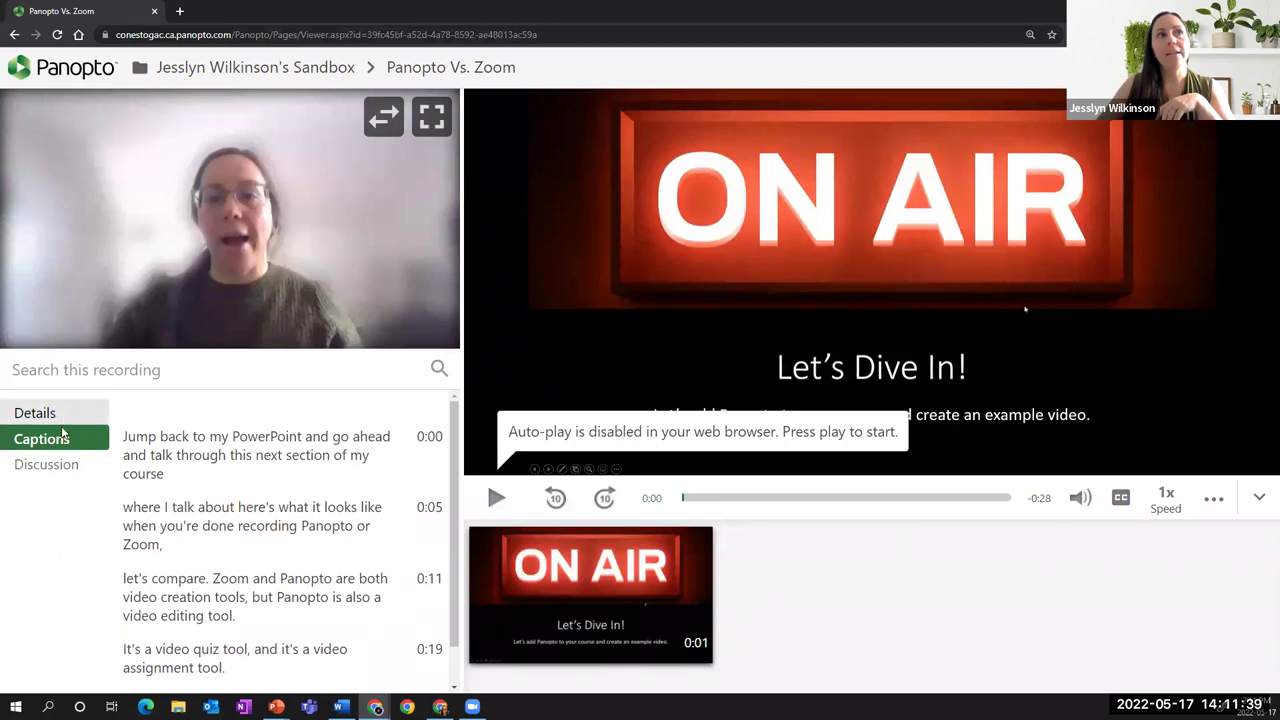
{"action": "left_click", "coordinate": [64, 466]}
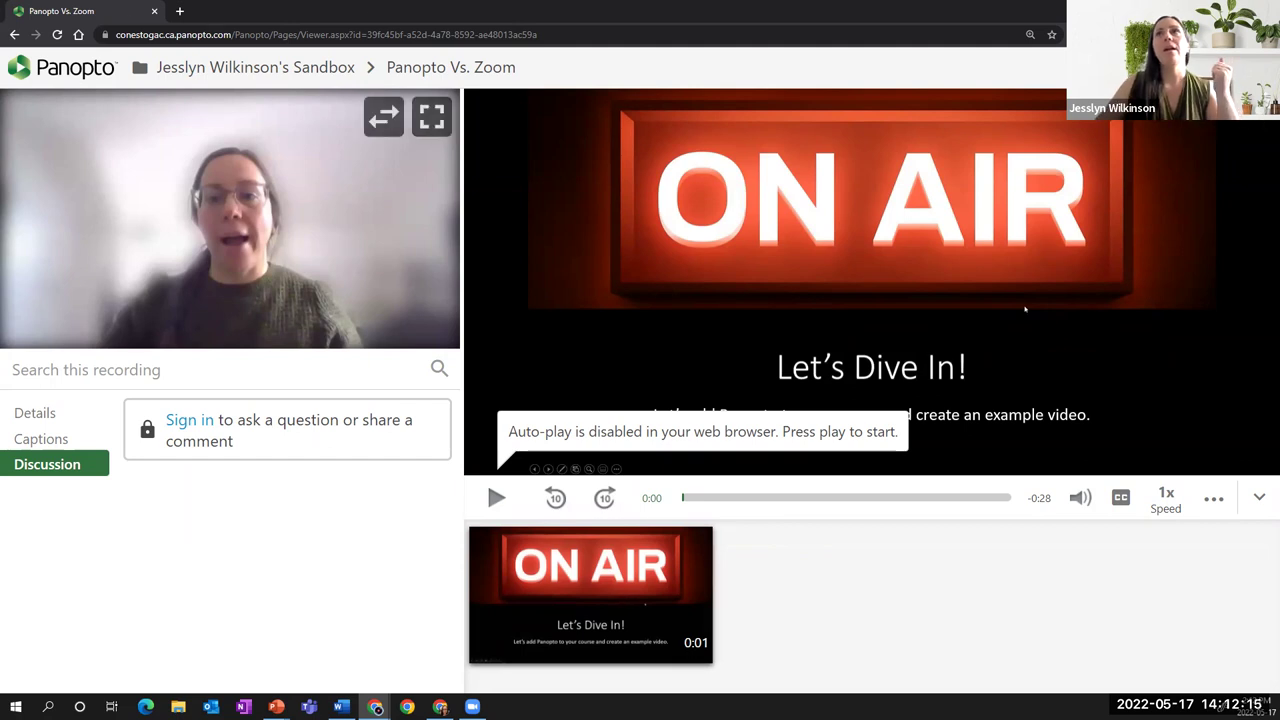
{"action": "key", "text": "alt+Tab"}
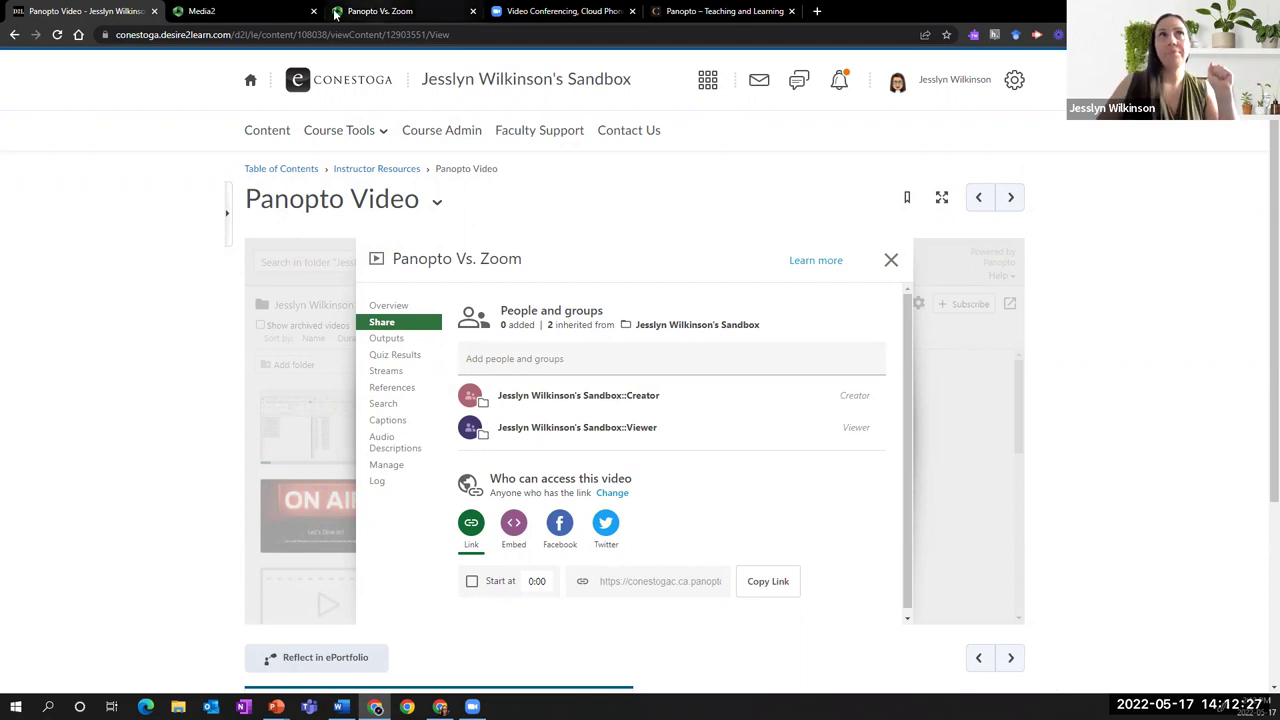
Copy the Panopto Vs. Zoom share link again and load it in a new incognito window to show the signed-out view
{"action": "left_click", "coordinate": [422, 10]}
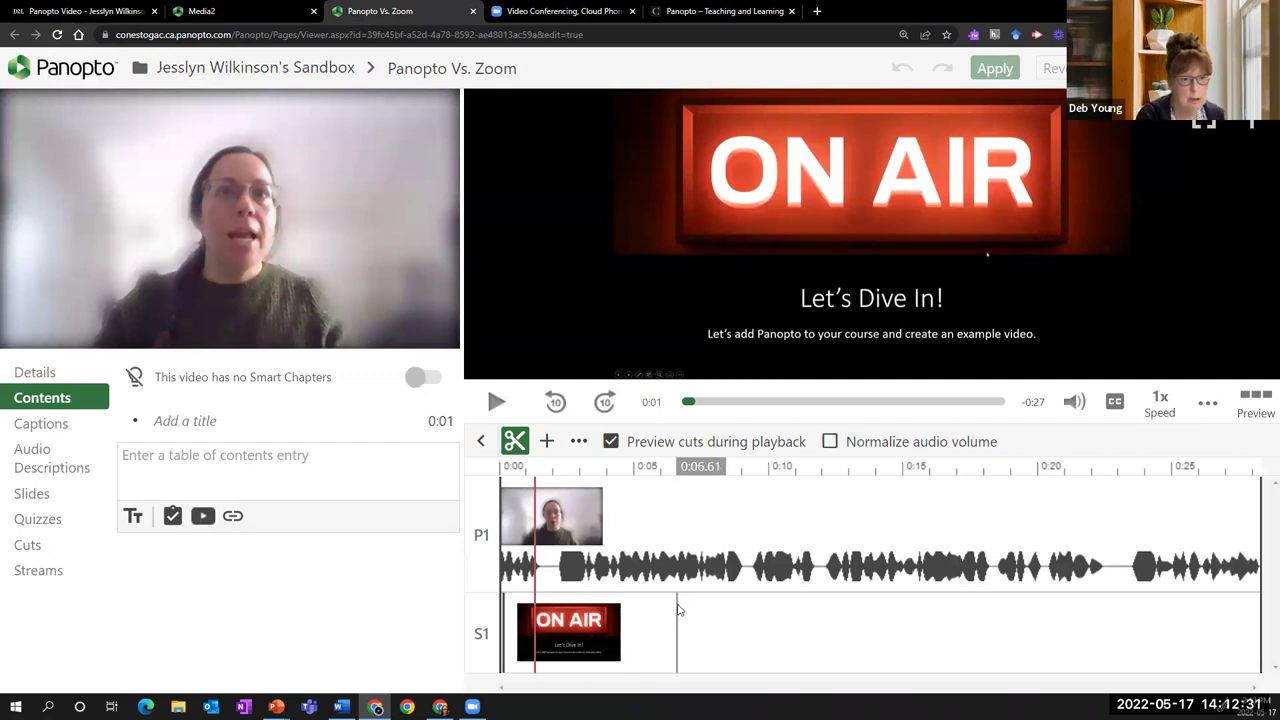
{"action": "mouse_move", "coordinate": [449, 283]}
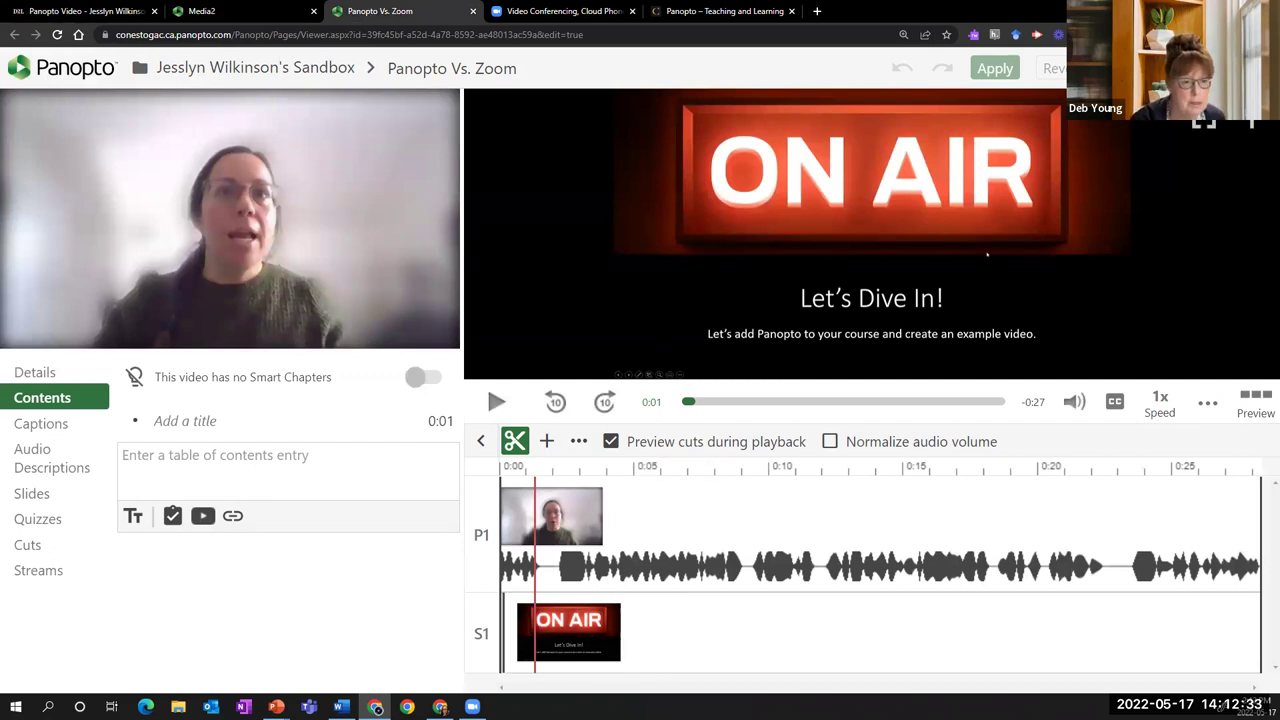
{"action": "left_click", "coordinate": [113, 8]}
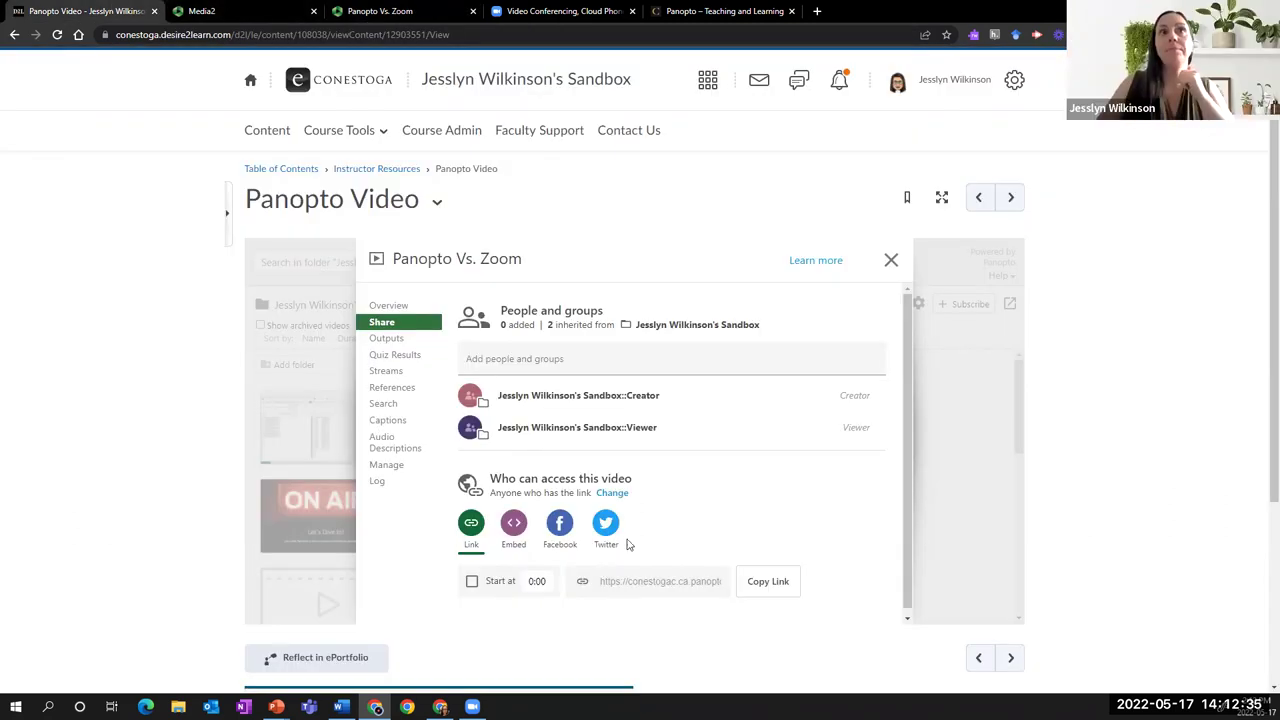
{"action": "left_click", "coordinate": [760, 579]}
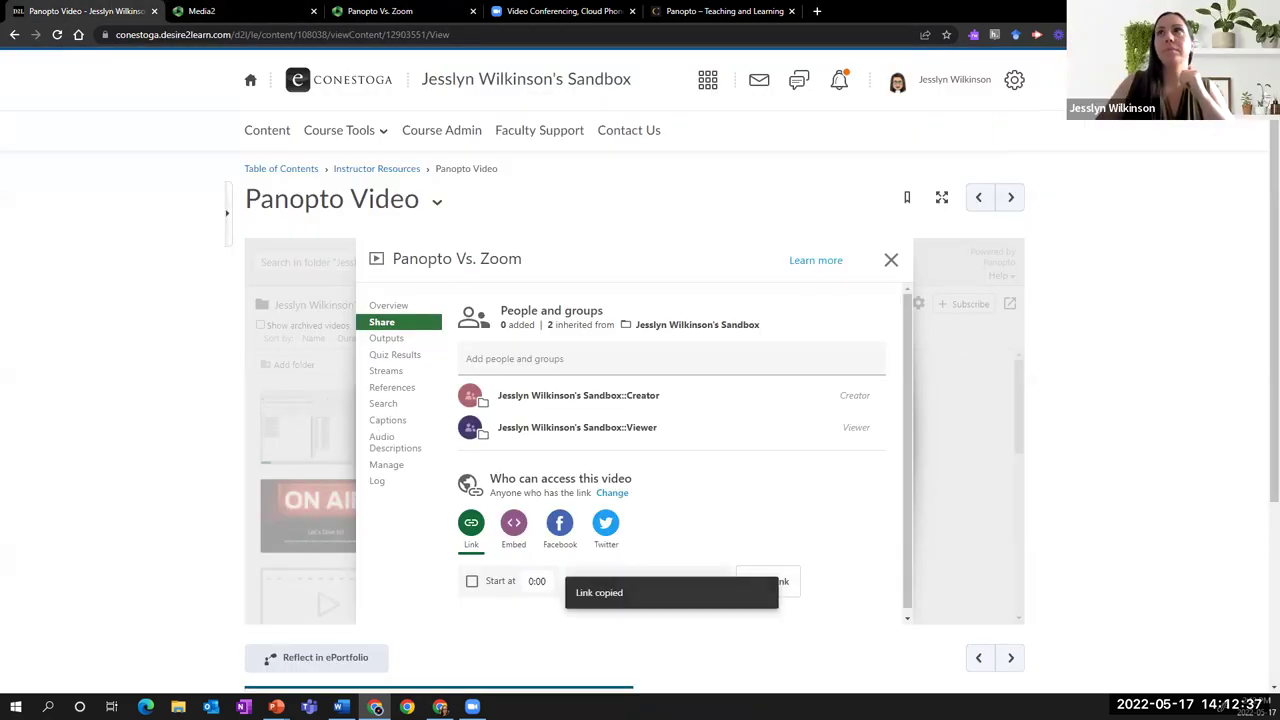
{"action": "left_click", "coordinate": [1262, 34]}
{"action": "key", "text": "ctrl+shift+n"}
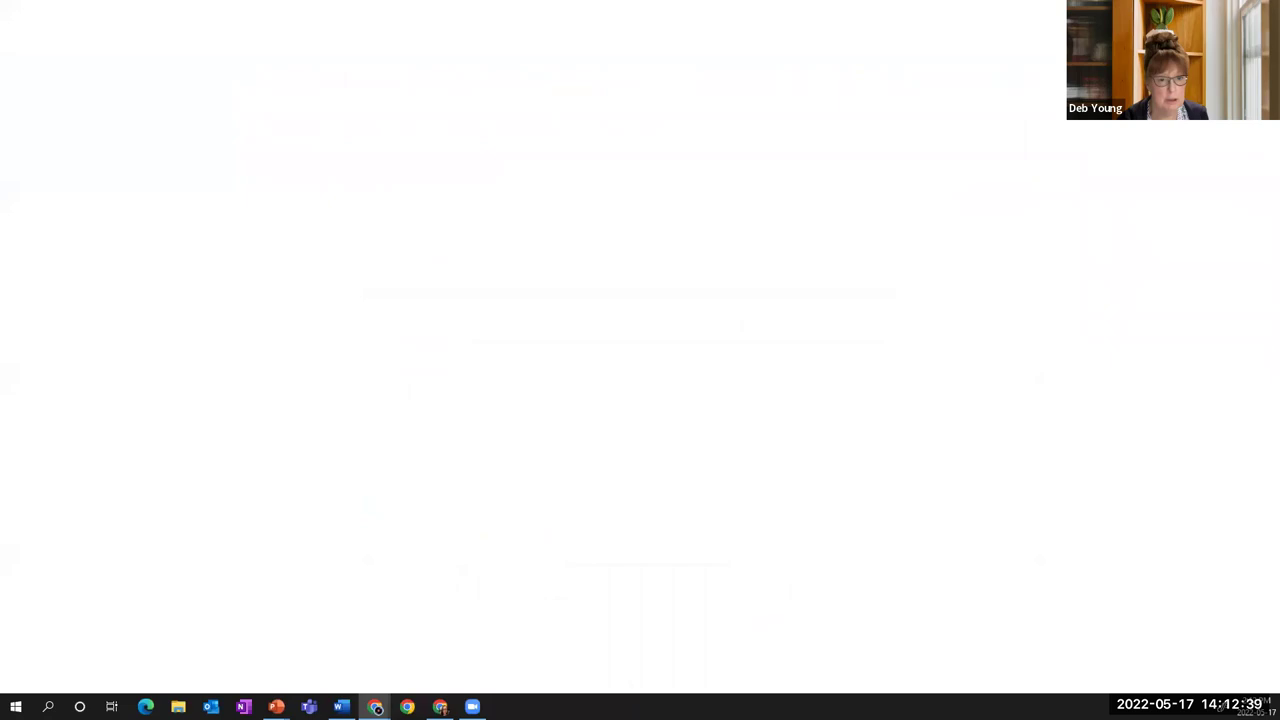
{"action": "key", "text": "ctrl+v"}
{"action": "key", "text": "Return"}
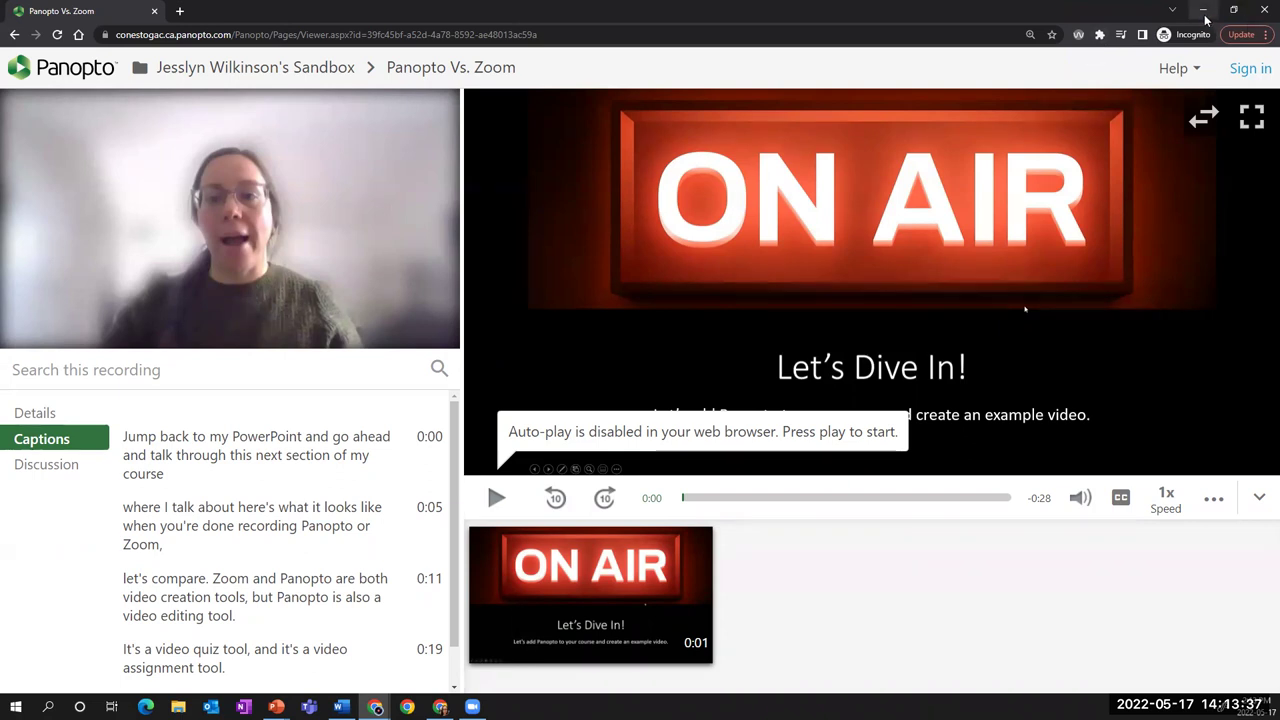
In the Panopto Vs. Zoom editor, add a quiz at 0:05 and open the question type choices
{"action": "left_click", "coordinate": [1264, 10]}
{"action": "left_click", "coordinate": [375, 12]}
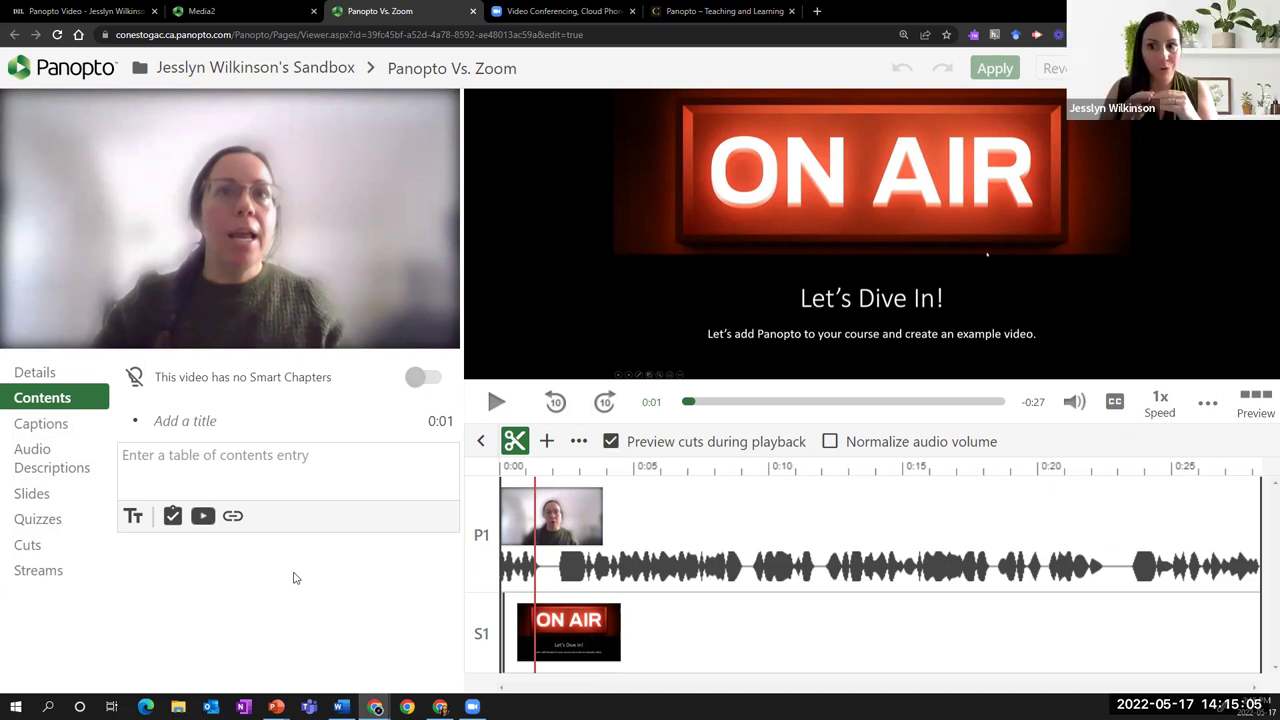
{"action": "left_click", "coordinate": [72, 520]}
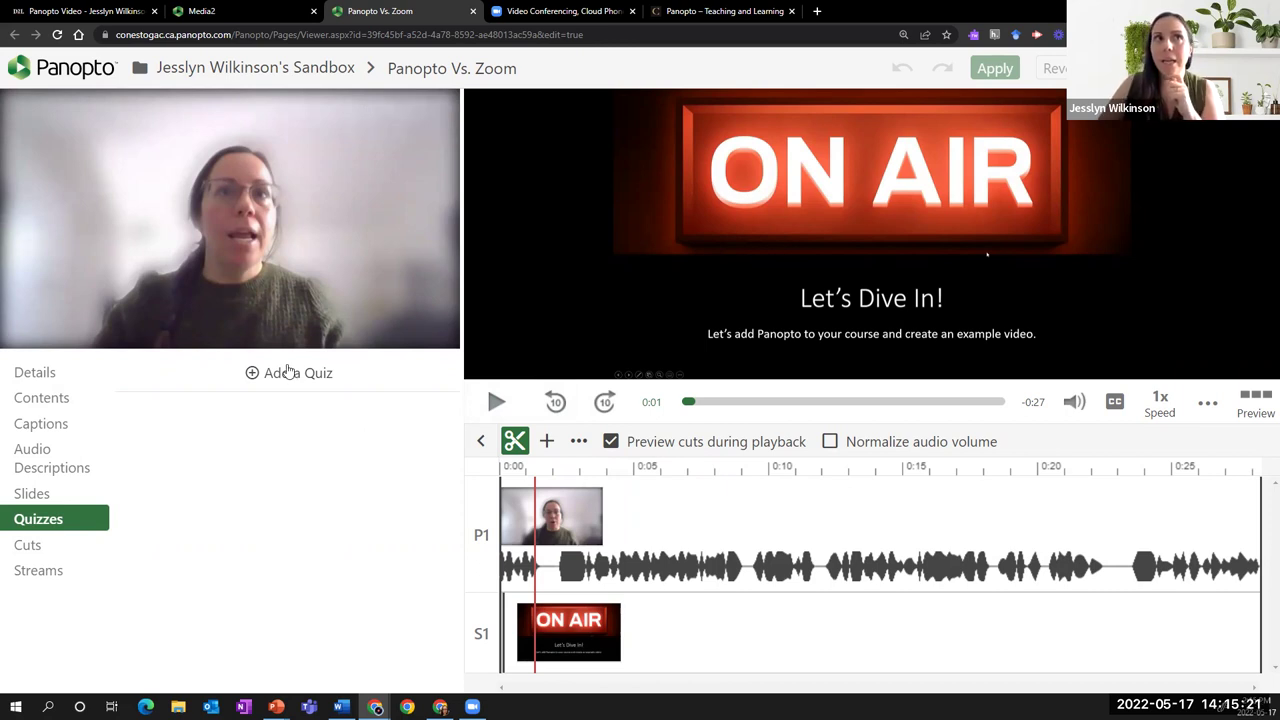
{"action": "left_click_drag", "start_coordinate": [697, 404], "coordinate": [741, 410]}
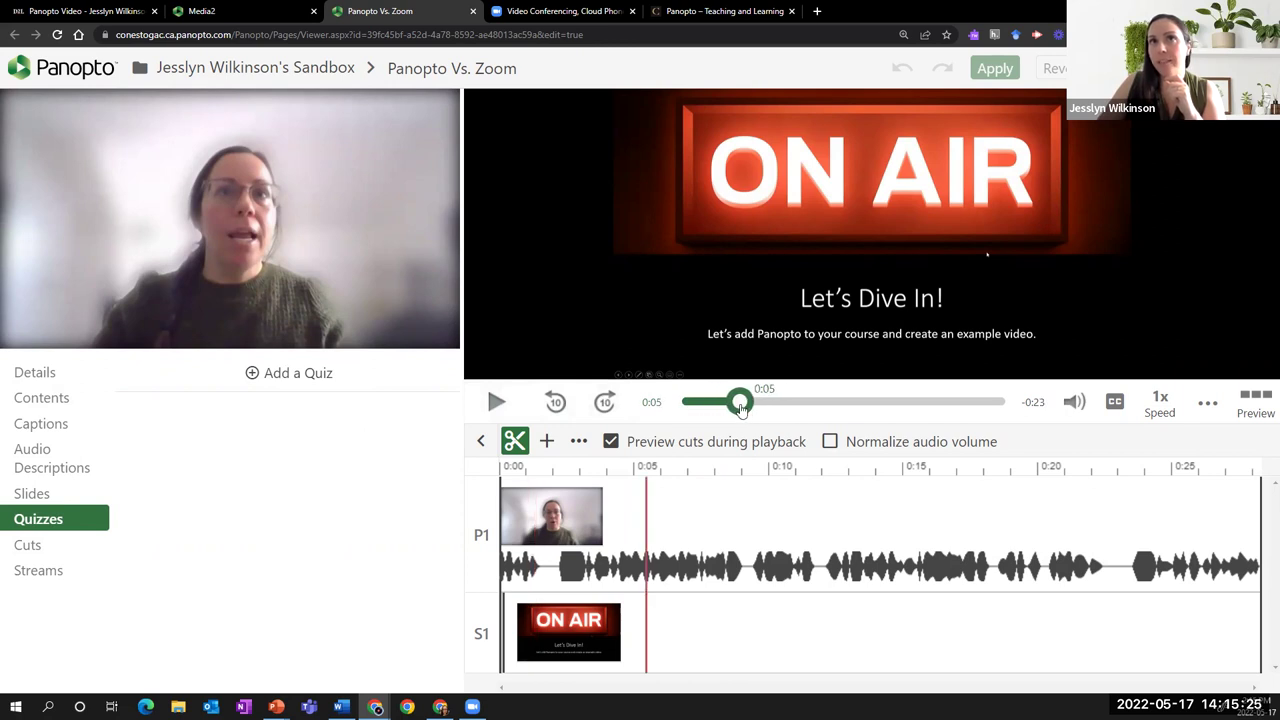
{"action": "left_click", "coordinate": [304, 375]}
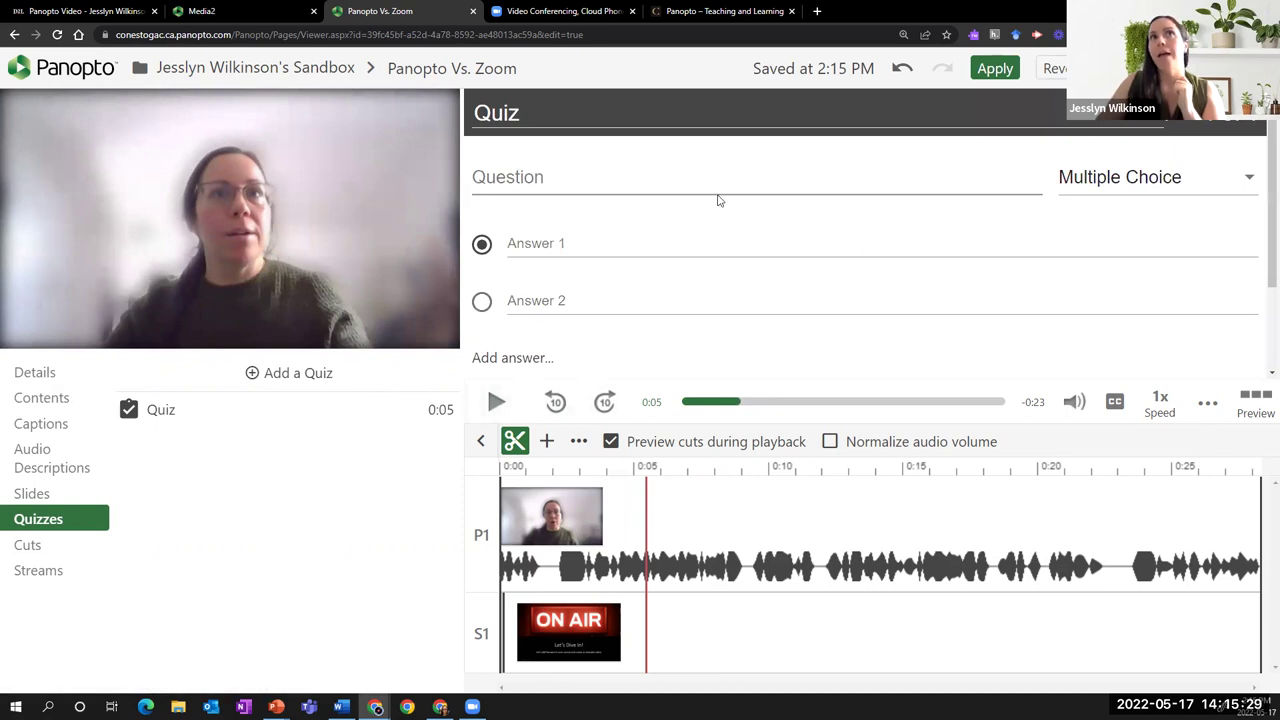
{"action": "left_click", "coordinate": [1165, 178]}
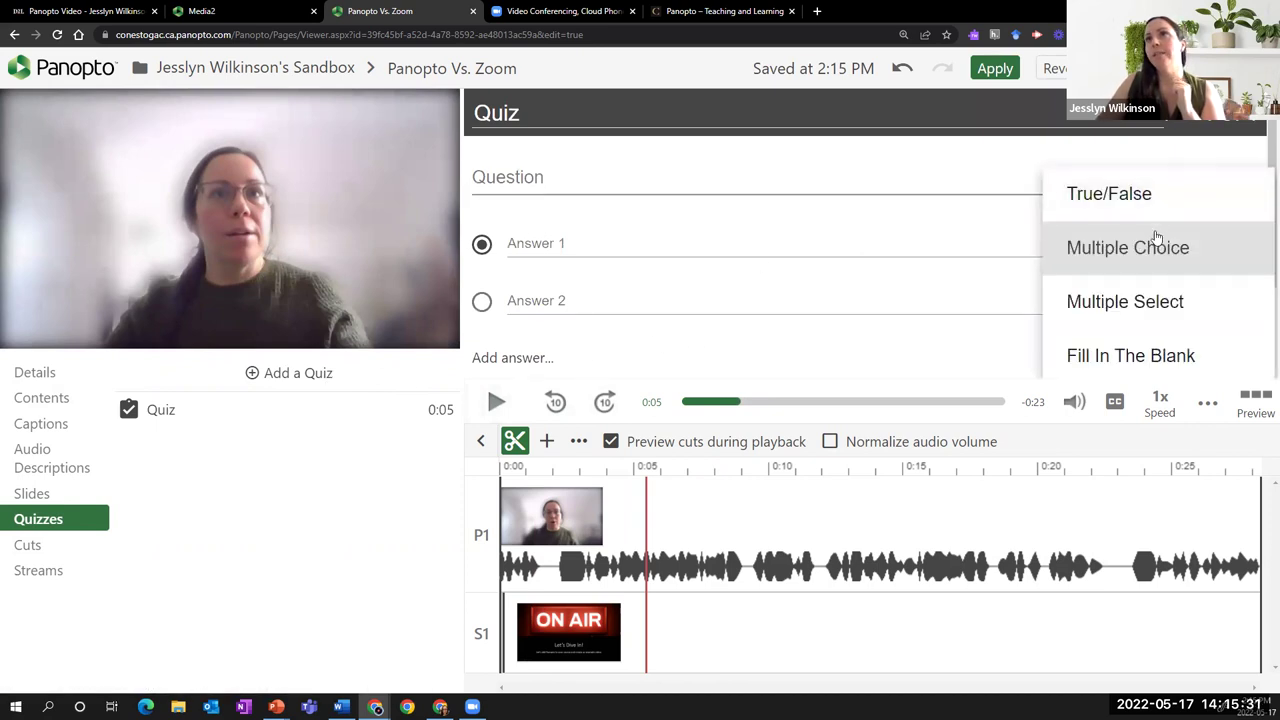
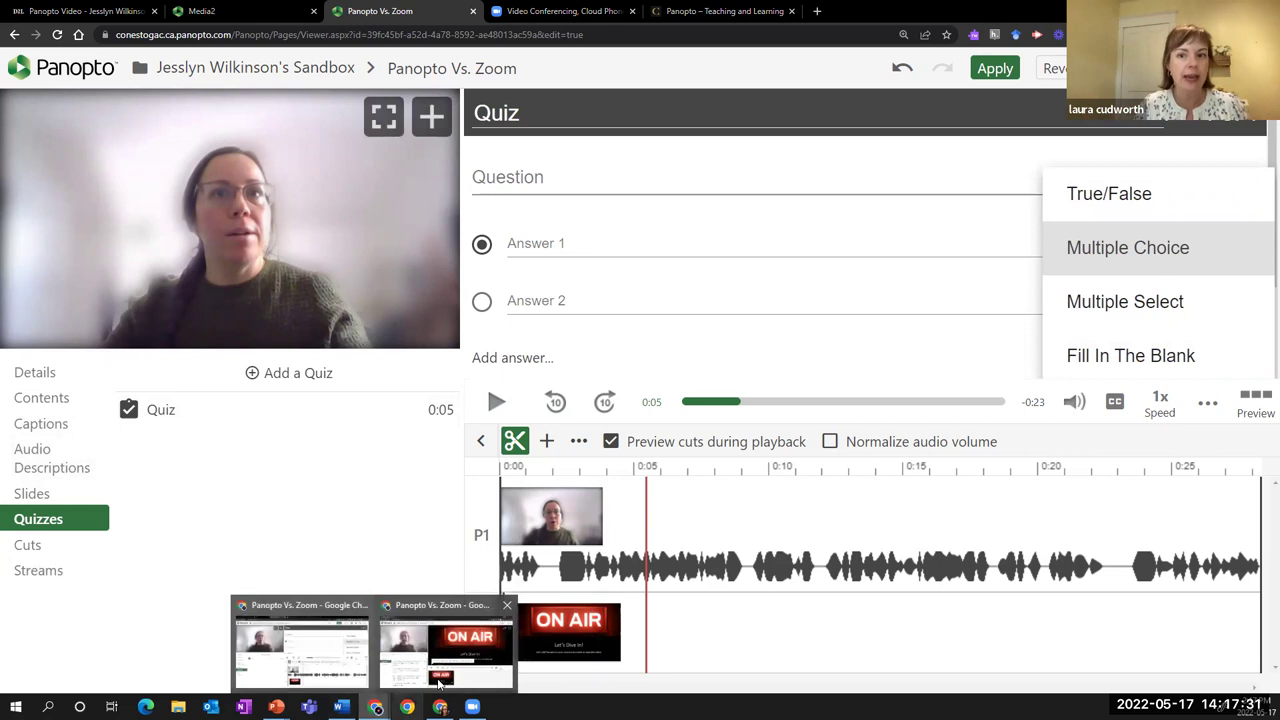
Show the Discussion section of the Panopto Vs. Zoom video in the incognito viewer, and return to the quiz editor
{"action": "left_click", "coordinate": [300, 645]}
{"action": "left_click", "coordinate": [54, 465]}
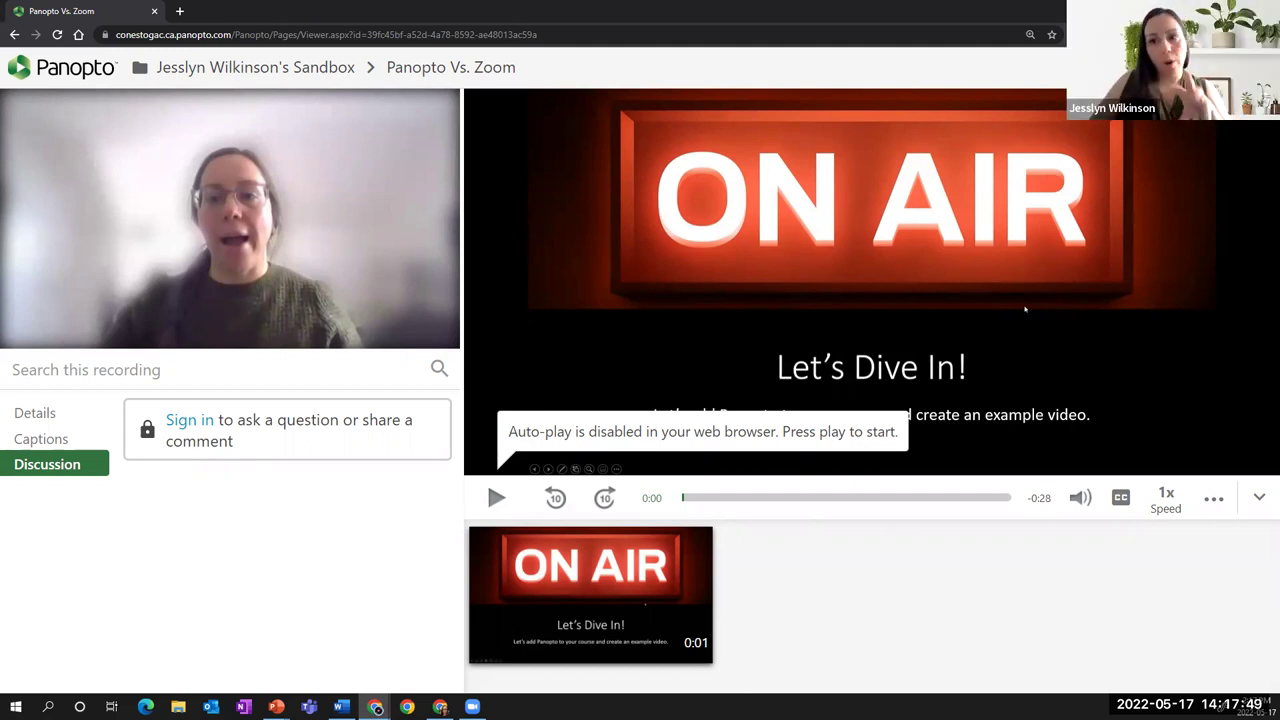
{"action": "key", "text": "alt+Tab"}
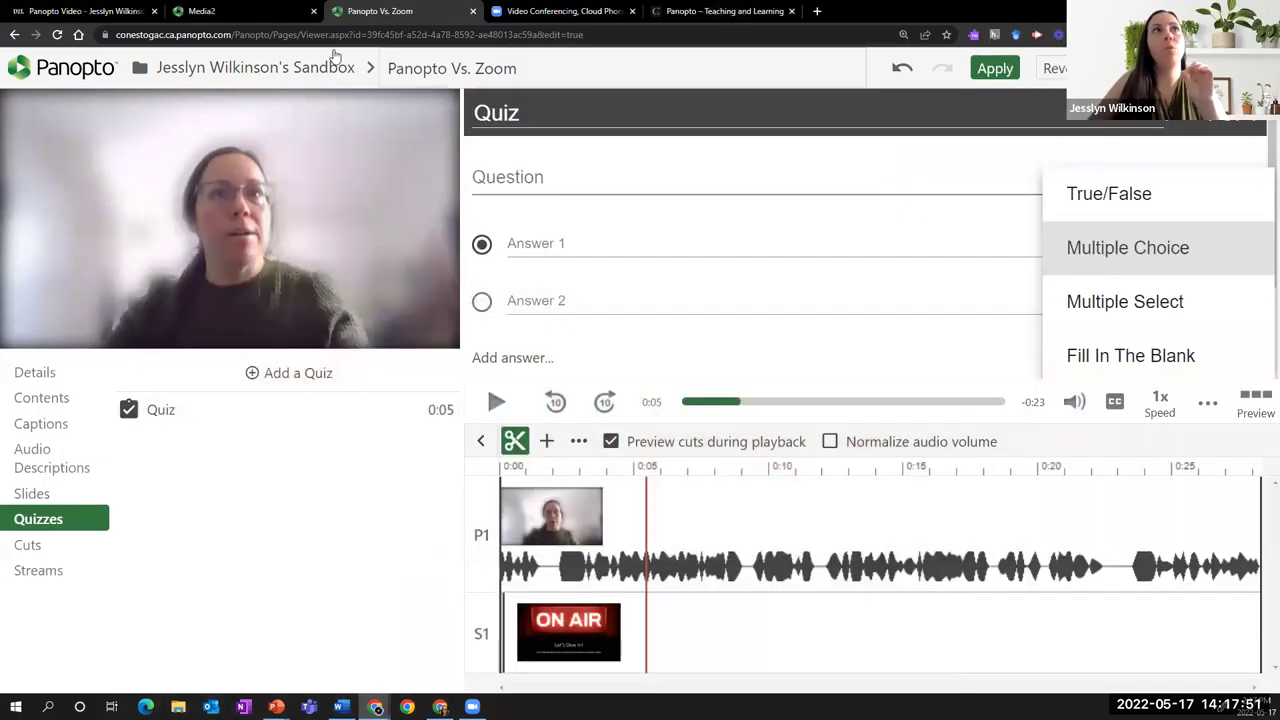
Back in the course's video list, close the sharing settings and examine the Overview and References settings of the Media2 video
{"action": "left_click", "coordinate": [242, 15]}
{"action": "left_click", "coordinate": [85, 15]}
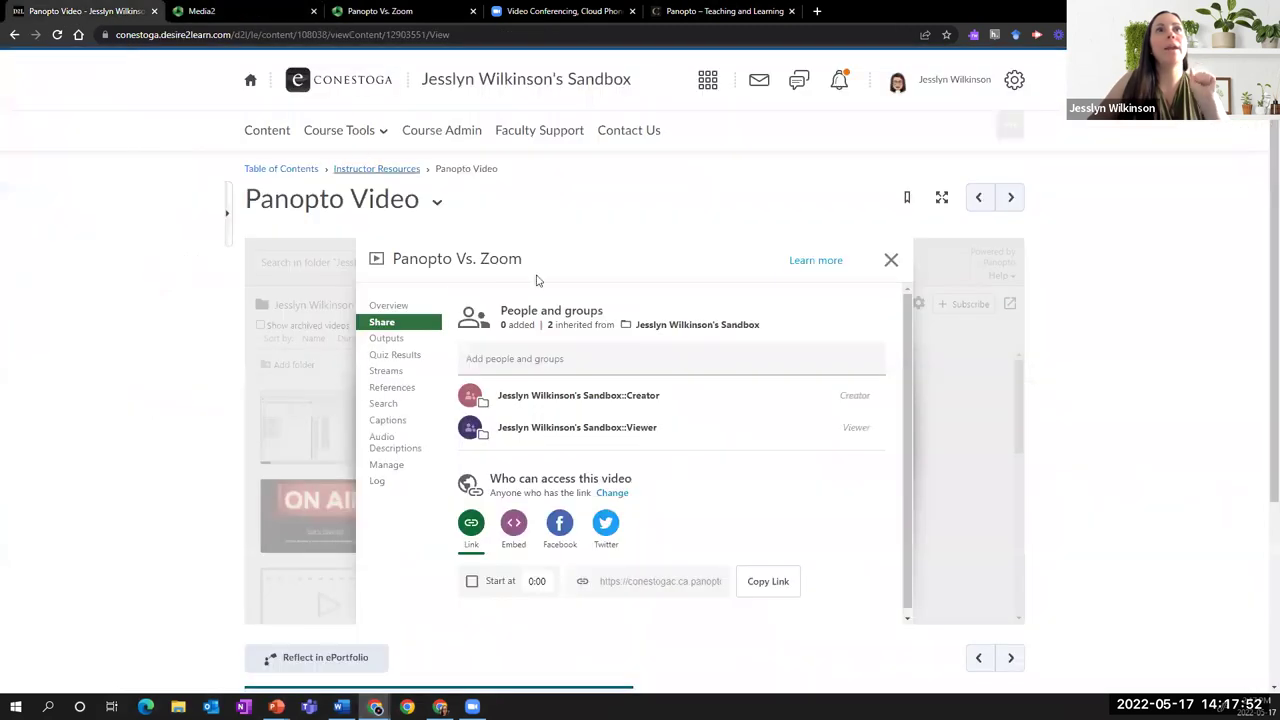
{"action": "left_click", "coordinate": [890, 262]}
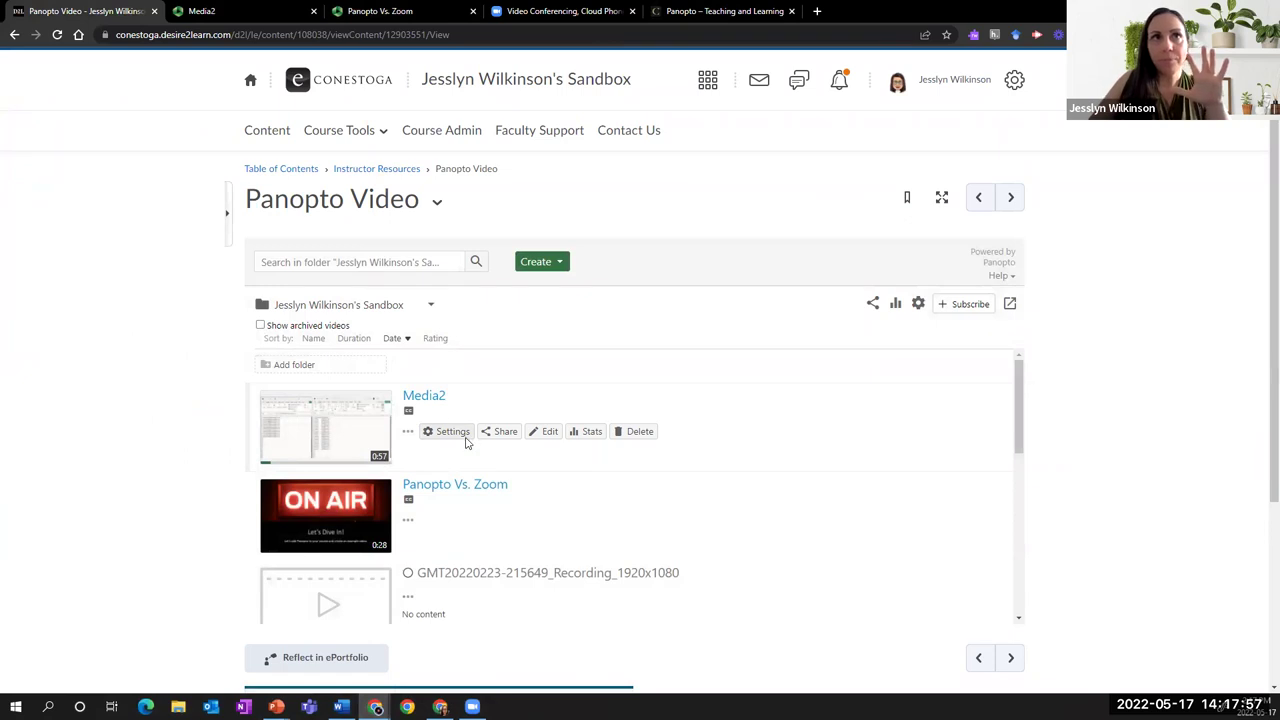
{"action": "left_click", "coordinate": [465, 436]}
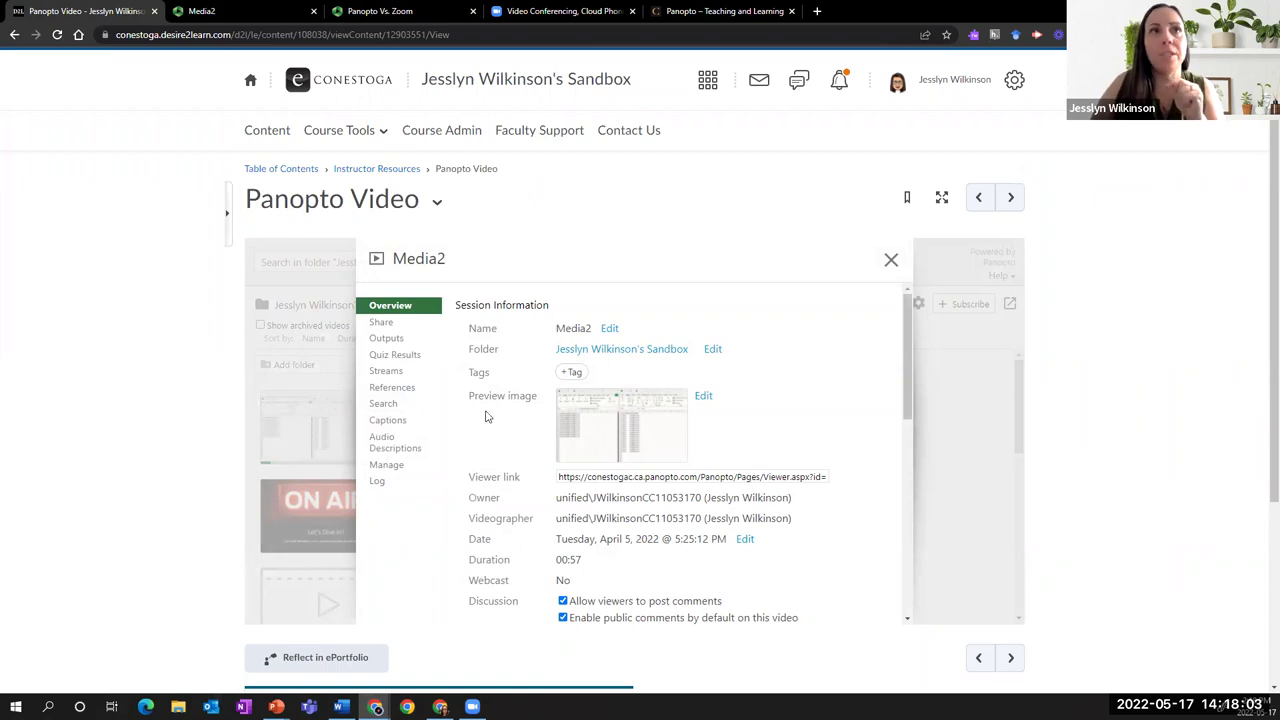
{"action": "left_click", "coordinate": [392, 390]}
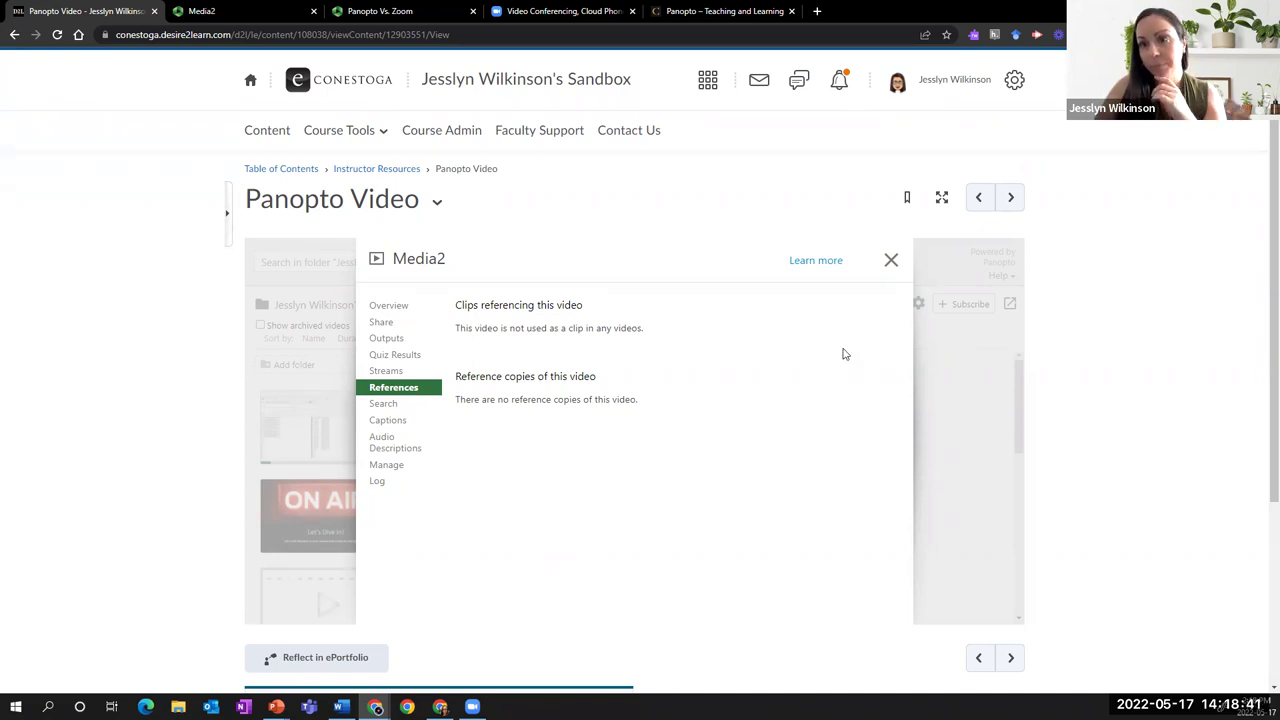
{"action": "left_click", "coordinate": [889, 262]}
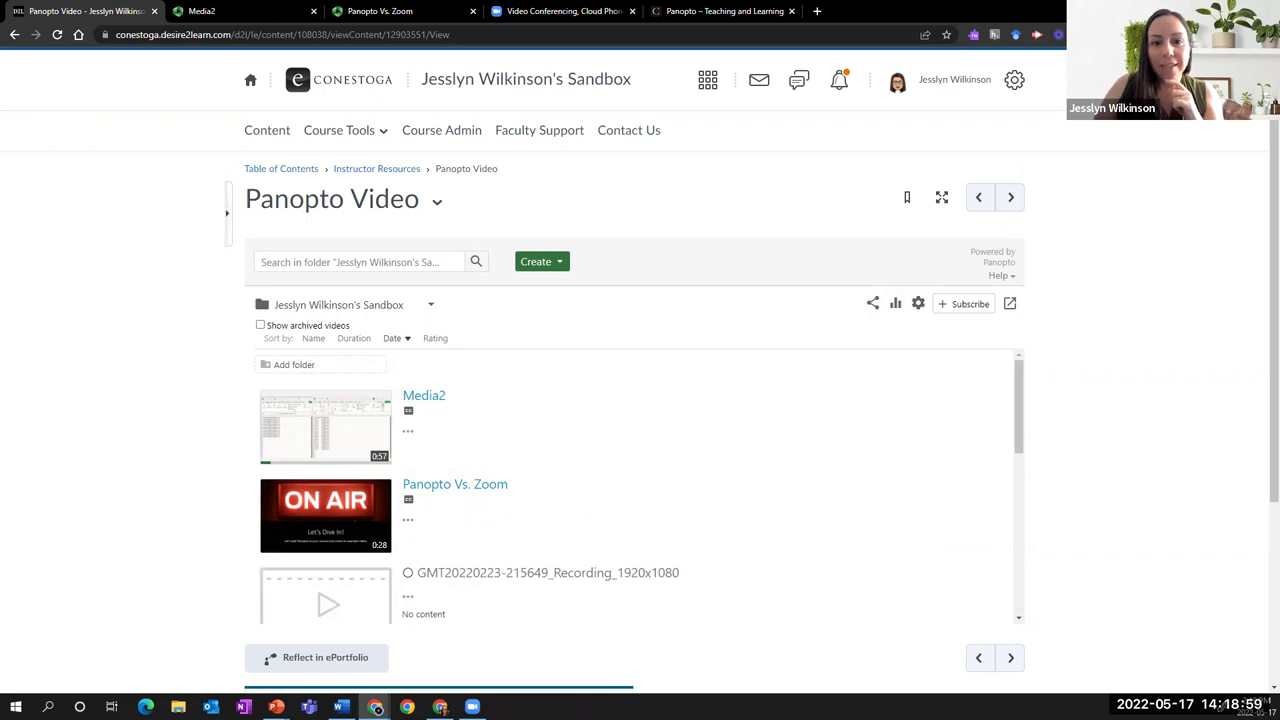
Return to the Panopto Vs. Zoom editor and show the video's primary and secondary streams
{"action": "left_click", "coordinate": [424, 12]}
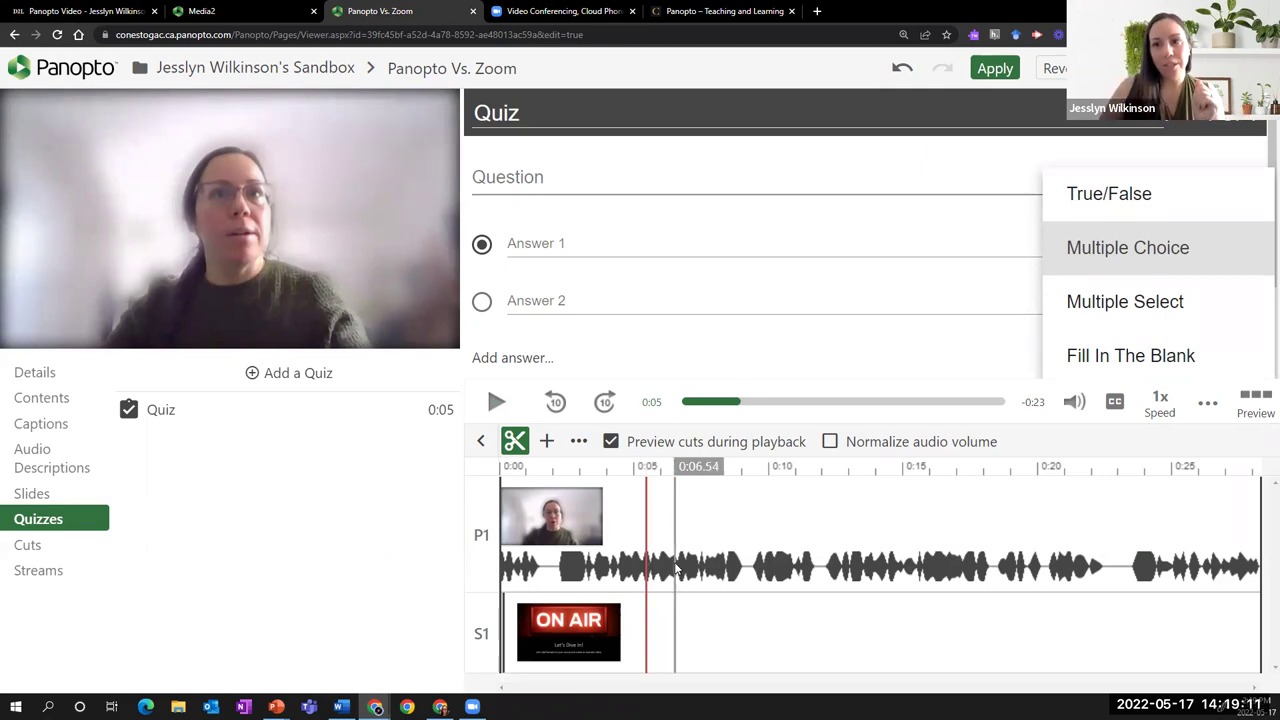
{"action": "left_click", "coordinate": [38, 572]}
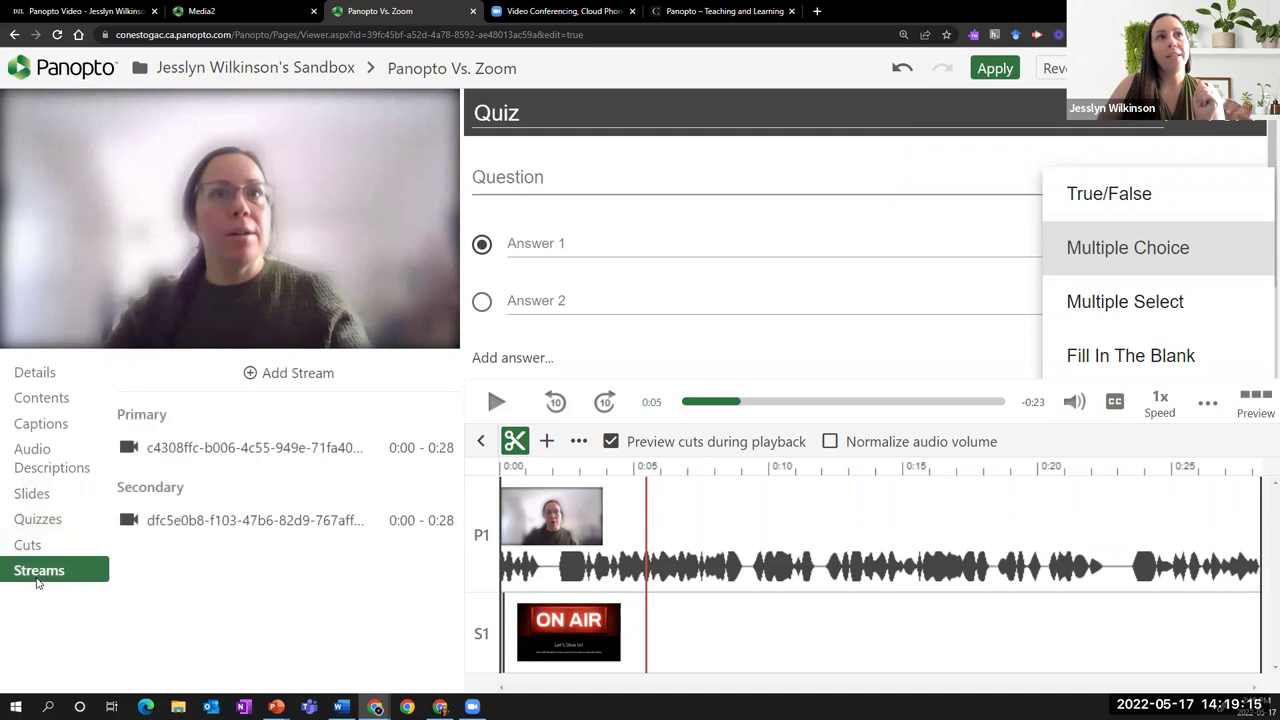
Show the Cuts and Streams sections of the Panopto Vs. Zoom video, and return to the course's Panopto video list
{"action": "left_click", "coordinate": [37, 553]}
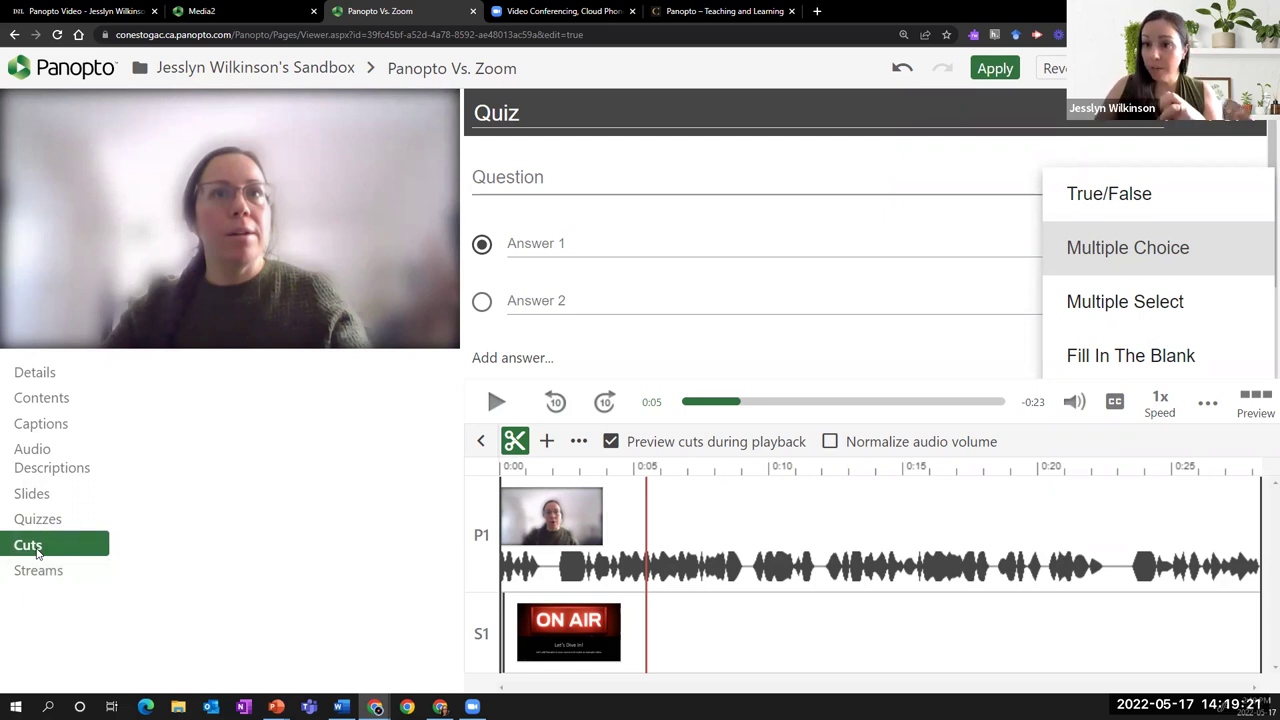
{"action": "left_click", "coordinate": [46, 572]}
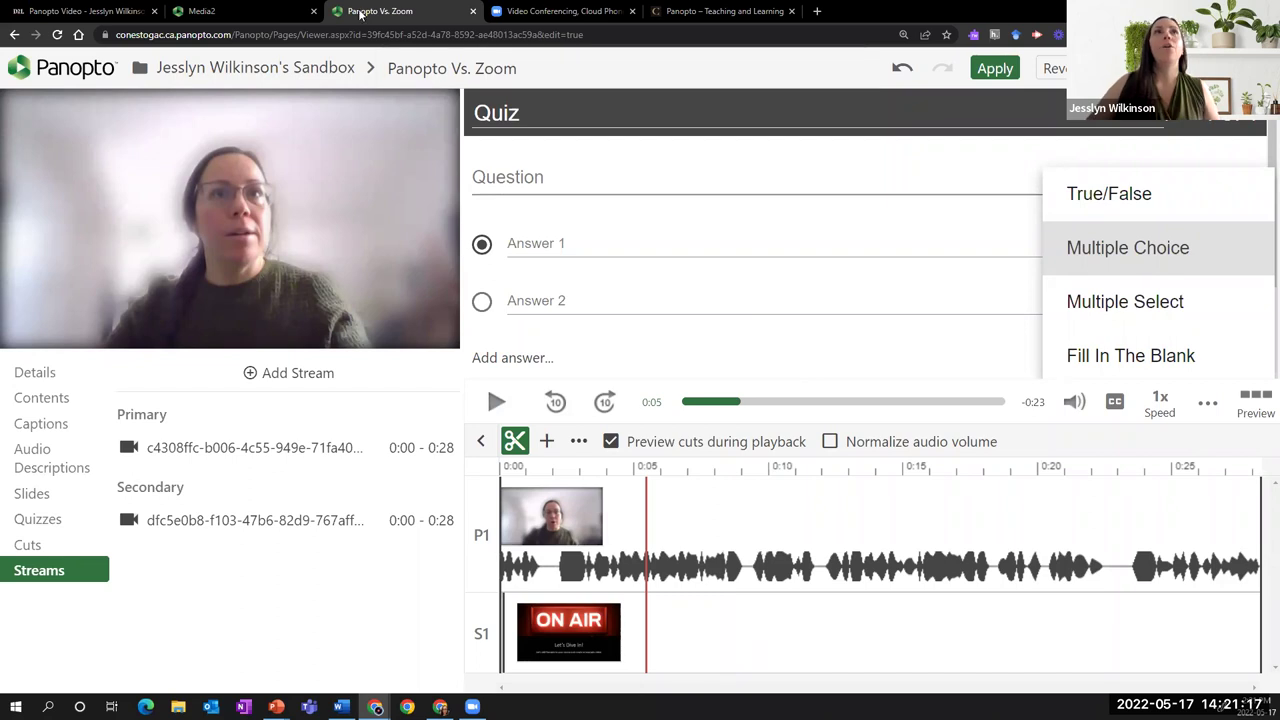
{"action": "left_click", "coordinate": [116, 8]}
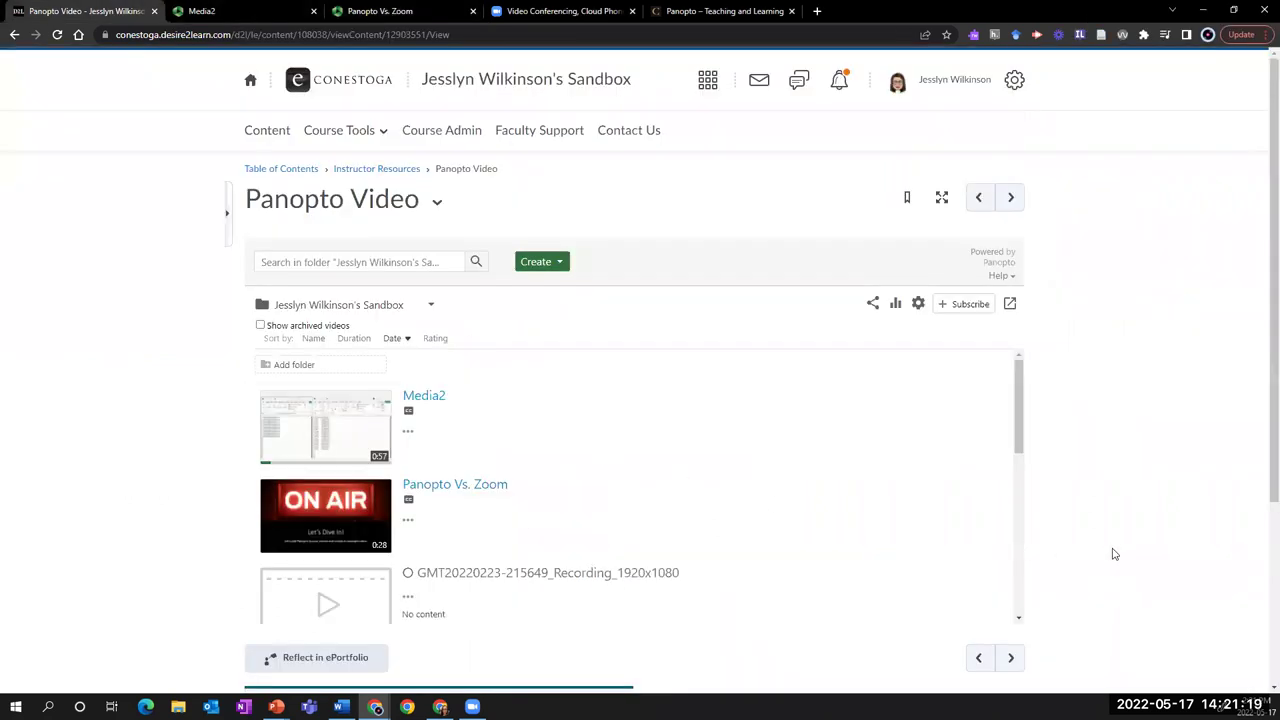
{"action": "mouse_move", "coordinate": [783, 625]}
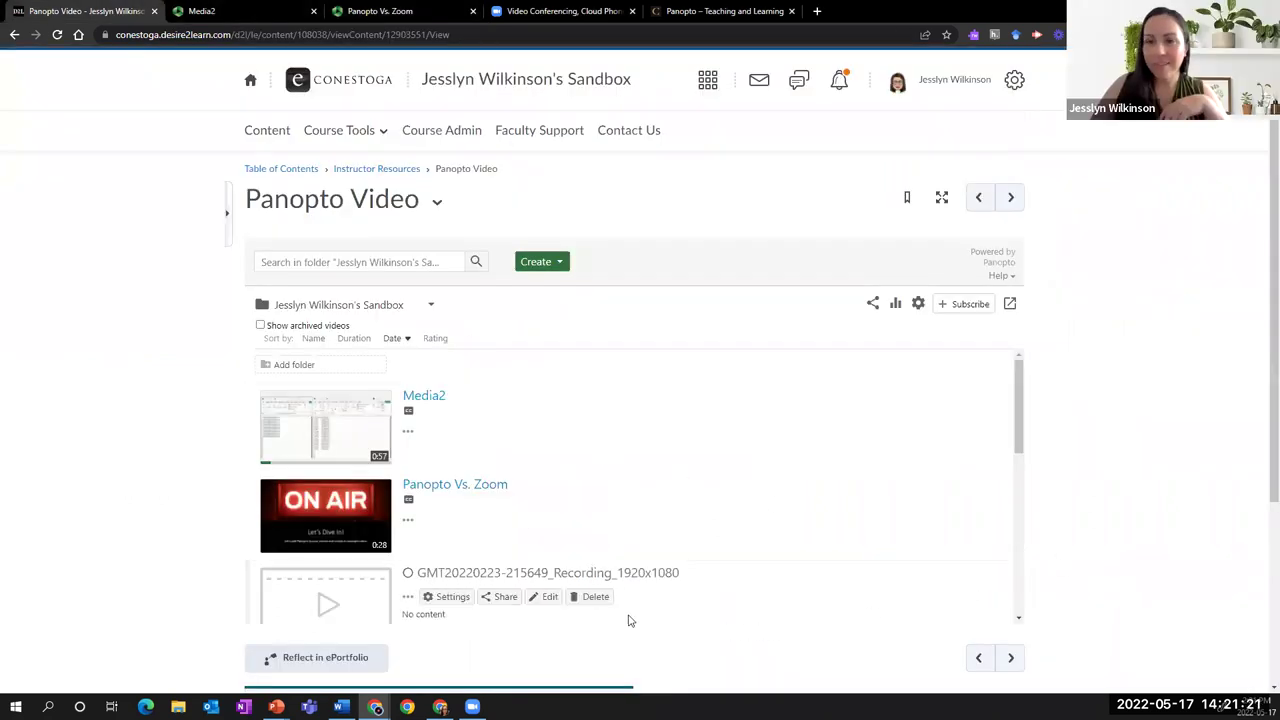
{"action": "mouse_move", "coordinate": [500, 495]}
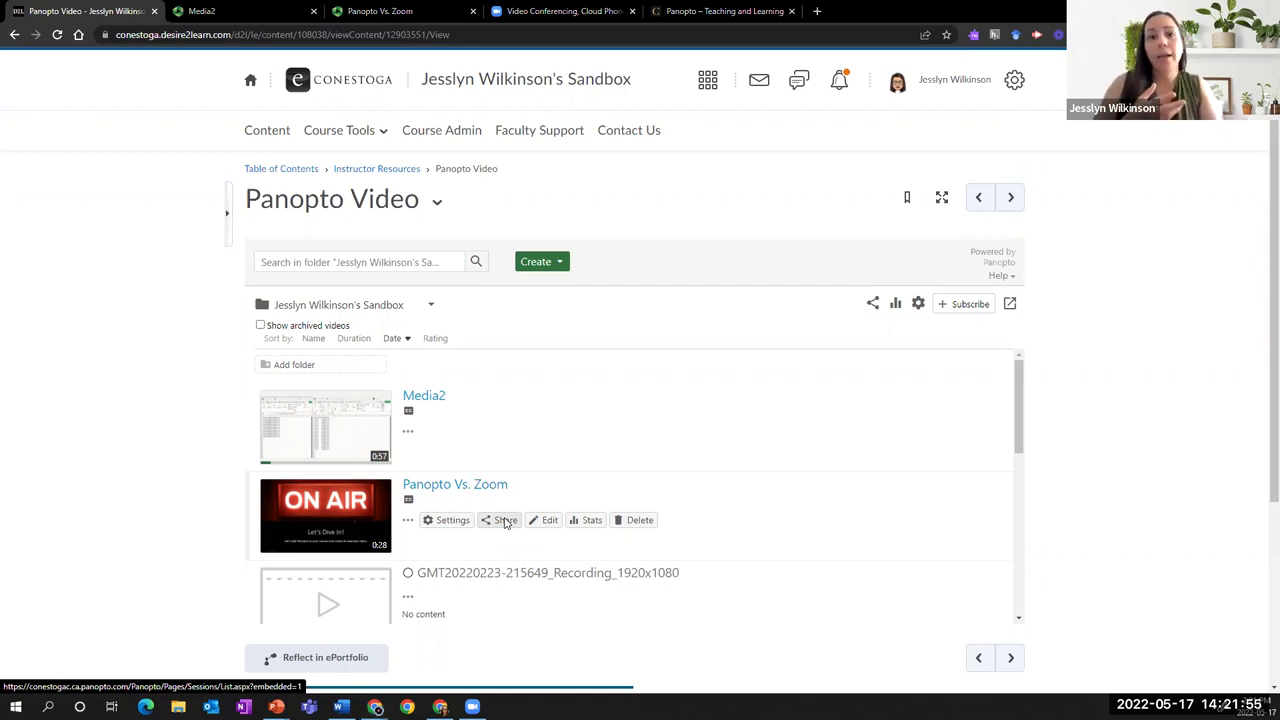
Switch to the presentation's slide show and advance from the Zoom/Panopto Integration slide to the Choice Activity slide
{"action": "key", "text": "alt+Tab"}
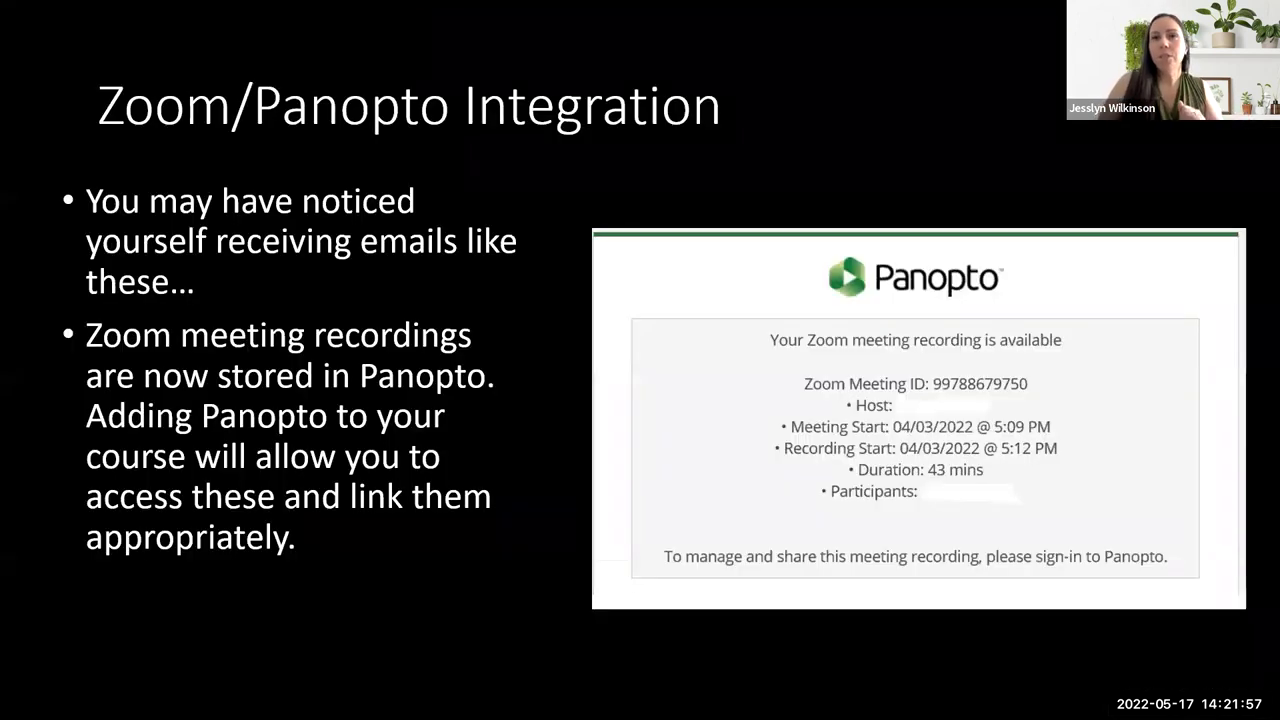
{"action": "key", "text": "Right"}
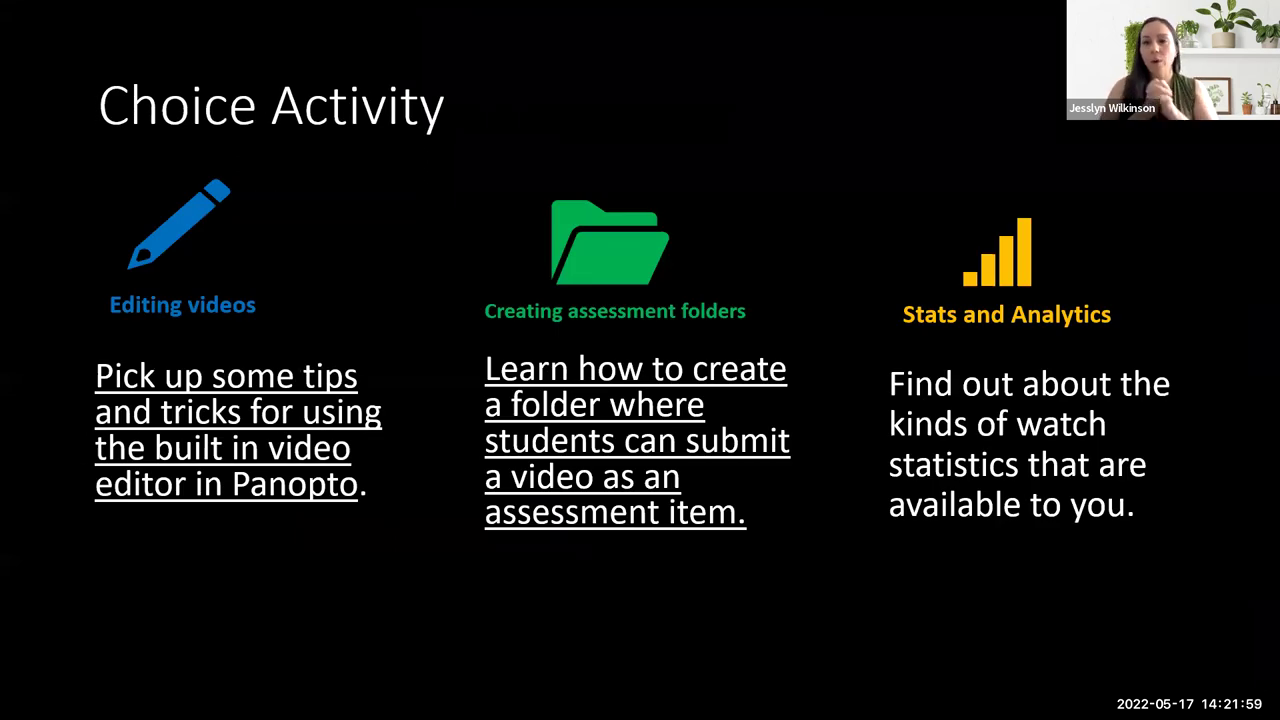